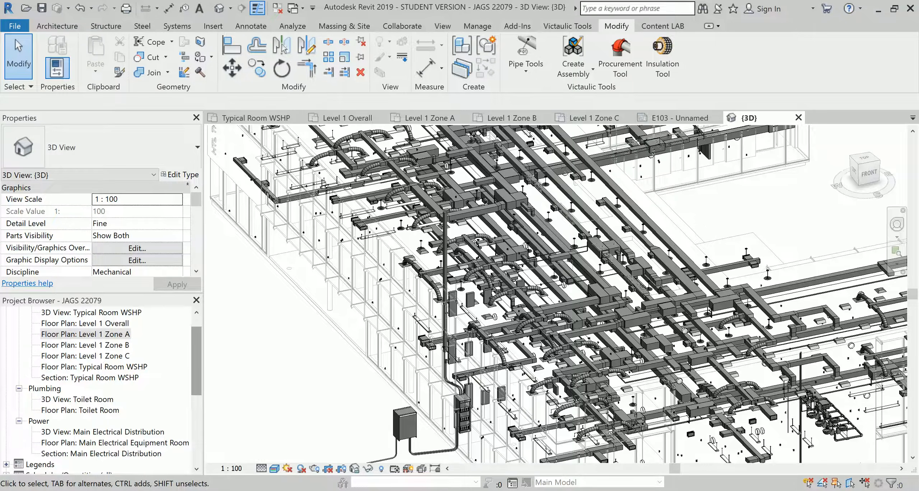
- Inspect the building's ductwork and services in the {3D} view and open the Level 1 Overall floor plan
scroll(377, 343, "down", 3)
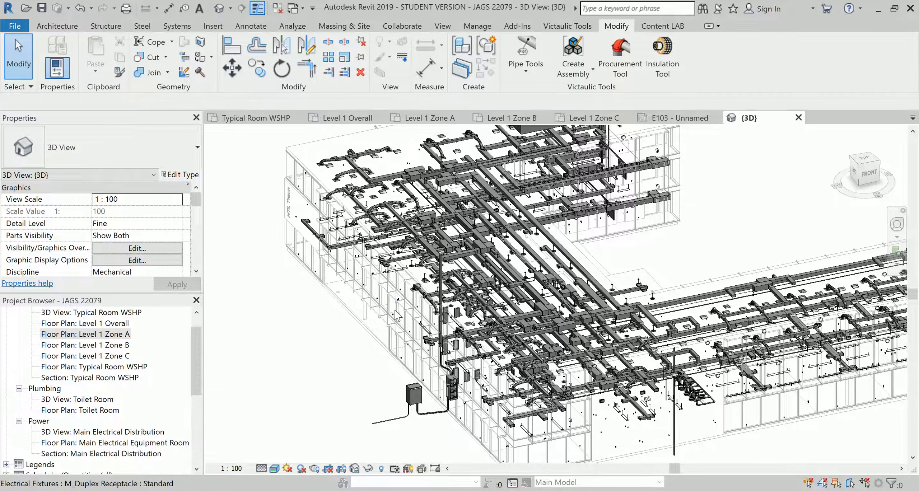
scroll(397, 316, "down", 1)
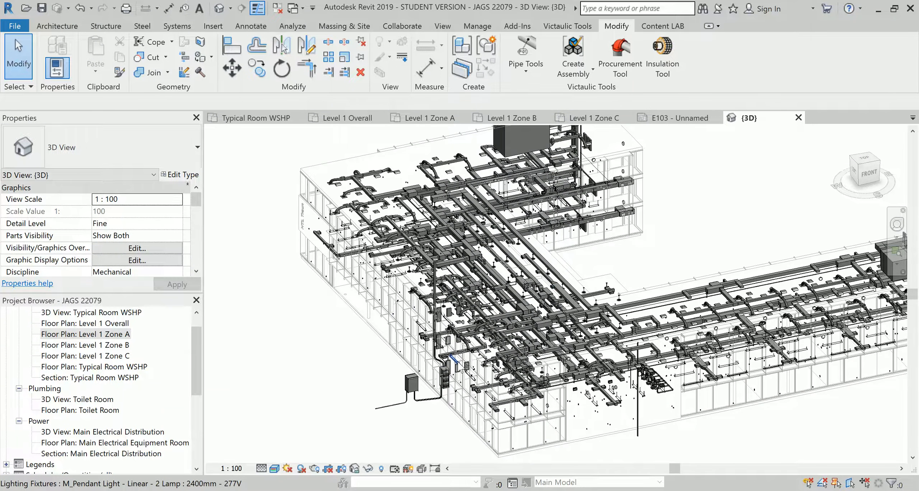
scroll(479, 335, "up", 2)
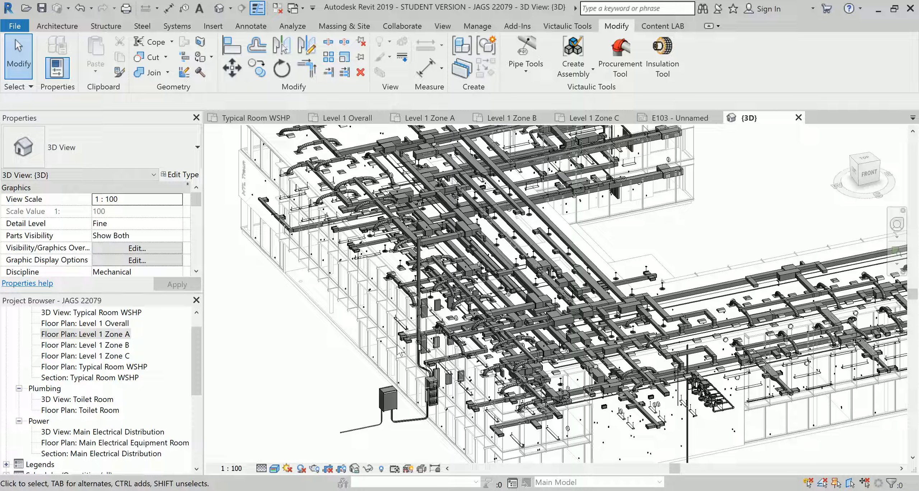
scroll(331, 372, "down", 3)
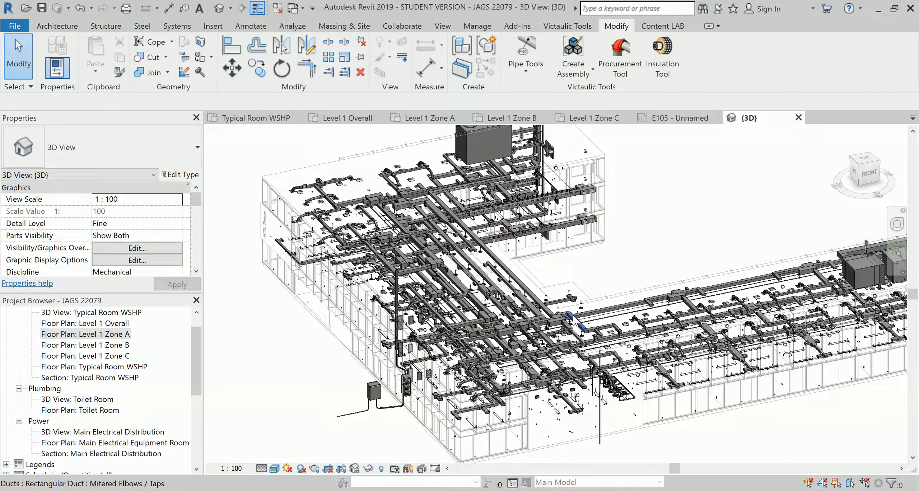
scroll(574, 325, "down", 1)
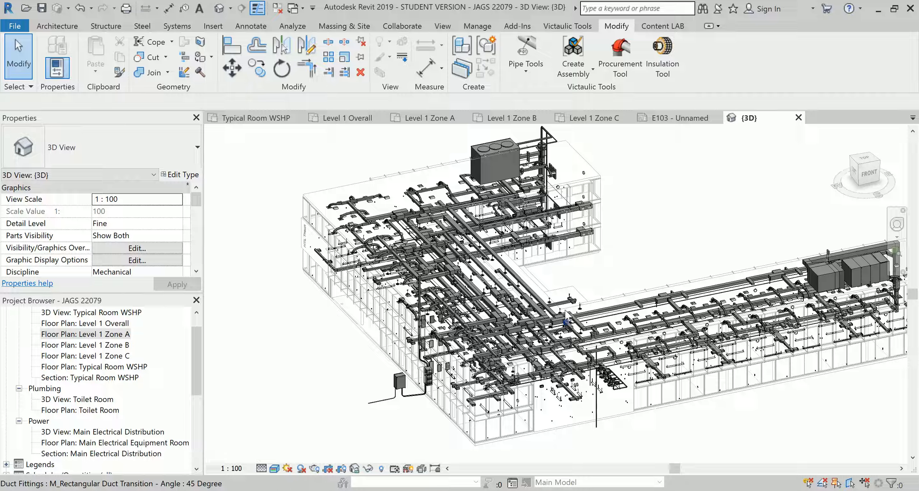
double_click(108, 324)
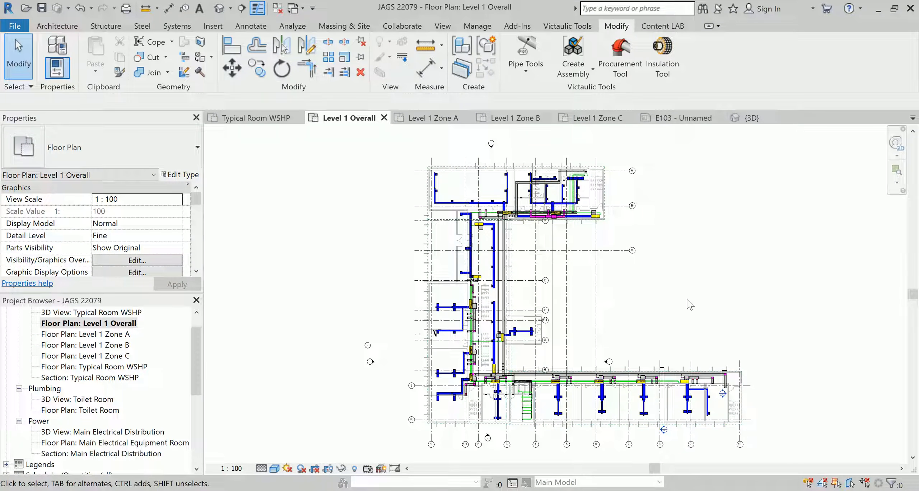
middle_click_drag(731, 286, 710, 297)
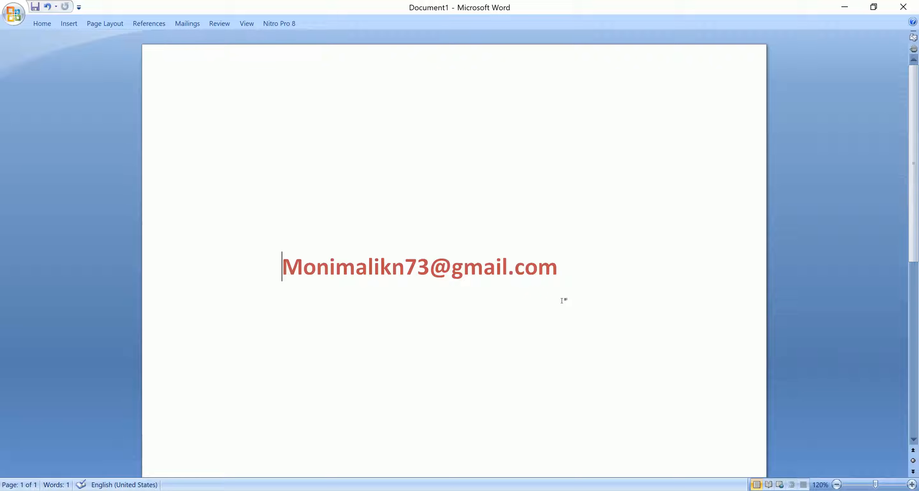
- Switch from Word back to Revit and check the model category visibility and graphic overrides of the Level 1 Overall plan
left_click(844, 8)
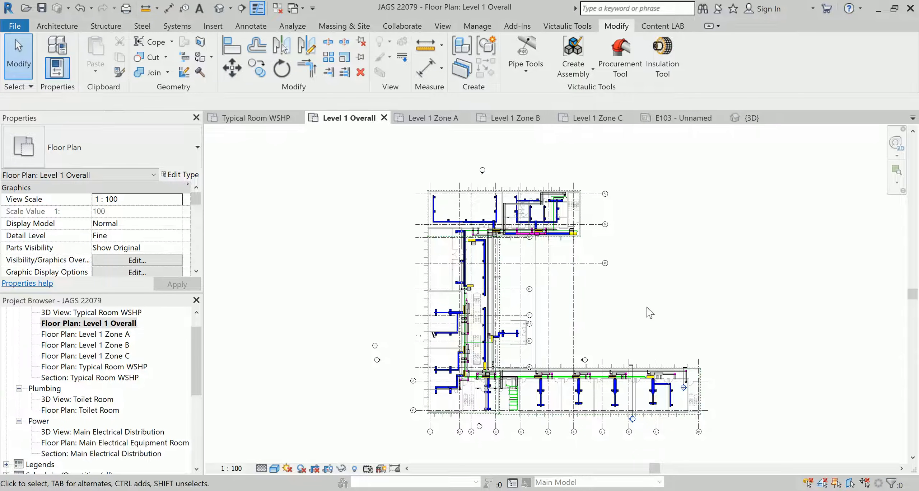
key("v")
key("g")
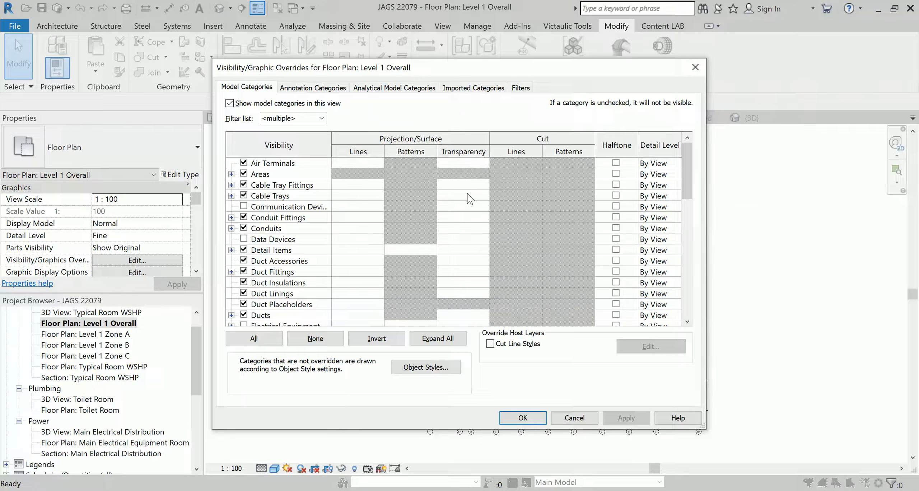
left_click(696, 67)
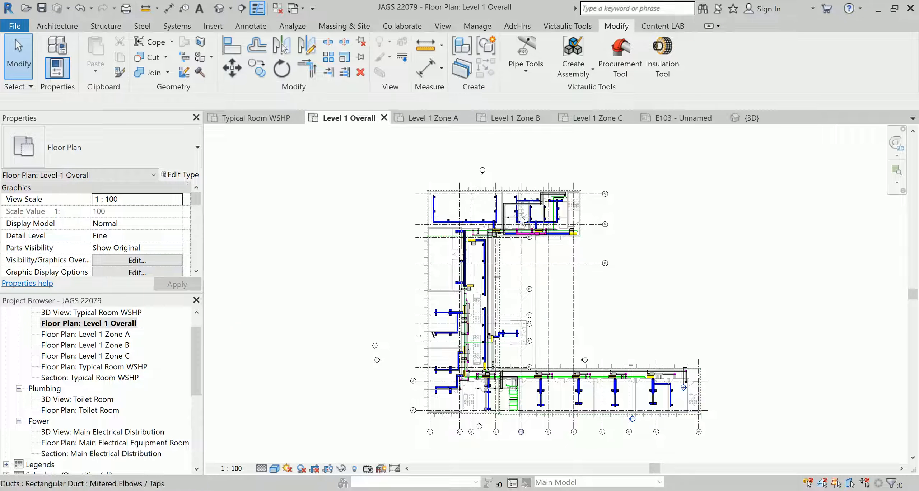
- Examine the duct and equipment layout around grid lines A to D on the Level 1 Overall plan
scroll(464, 226, "up", 3)
scroll(574, 201, "up", 4)
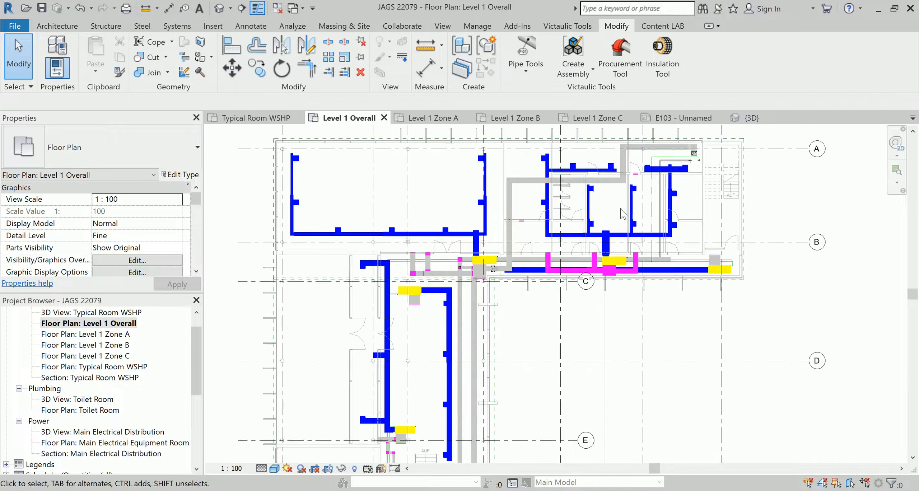
scroll(468, 207, "up", 2)
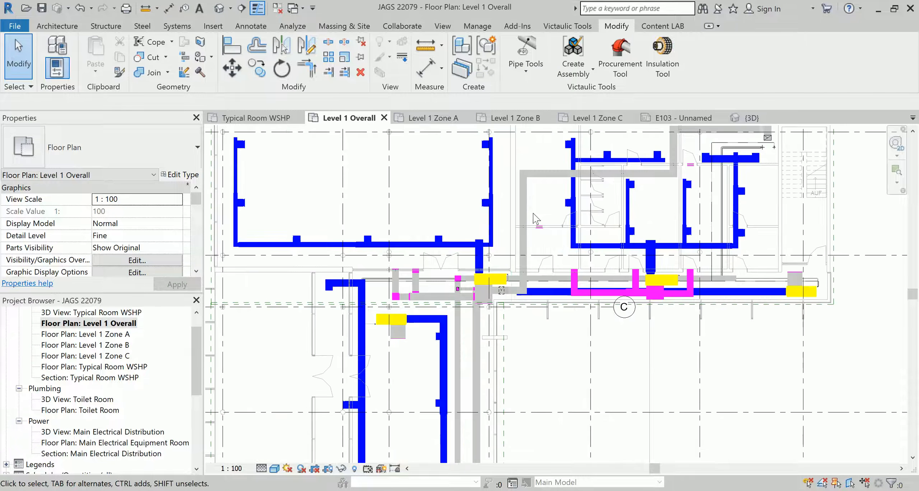
scroll(31, 394, "down", 2)
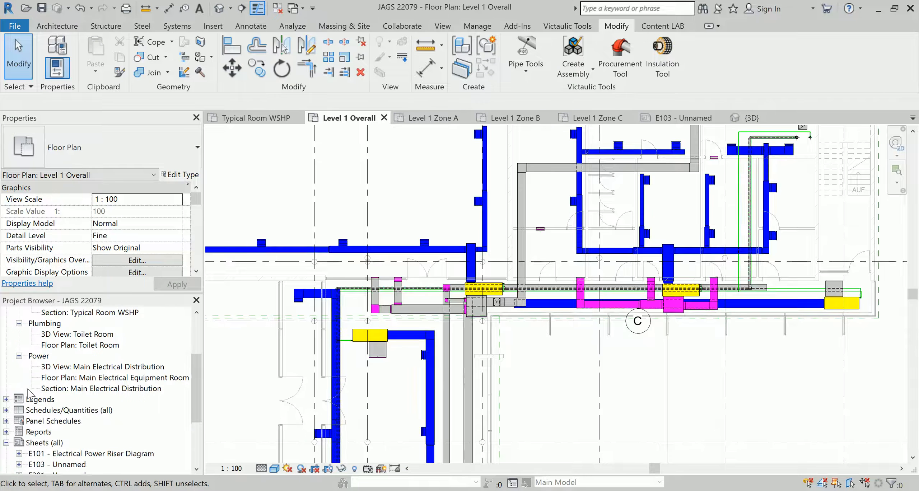
- Open the Main Electrical Distribution 3D view and its matching section to inspect the panels across the levels
double_click(77, 366)
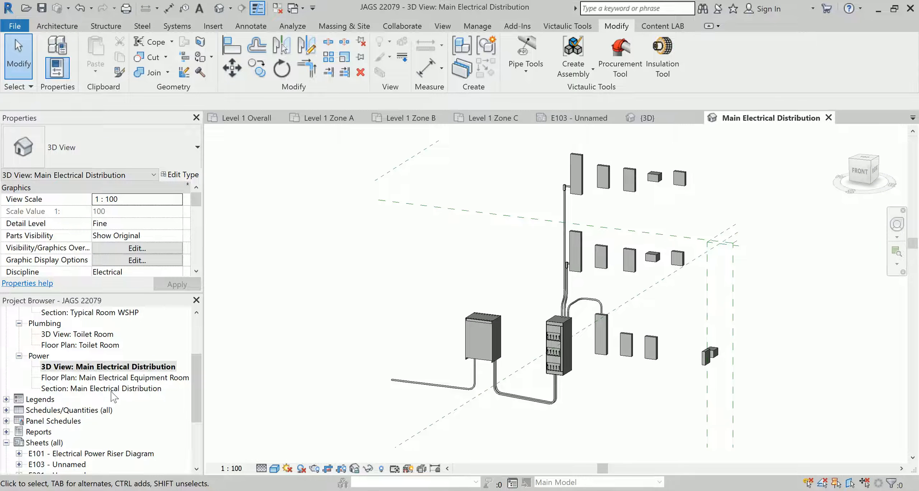
double_click(104, 388)
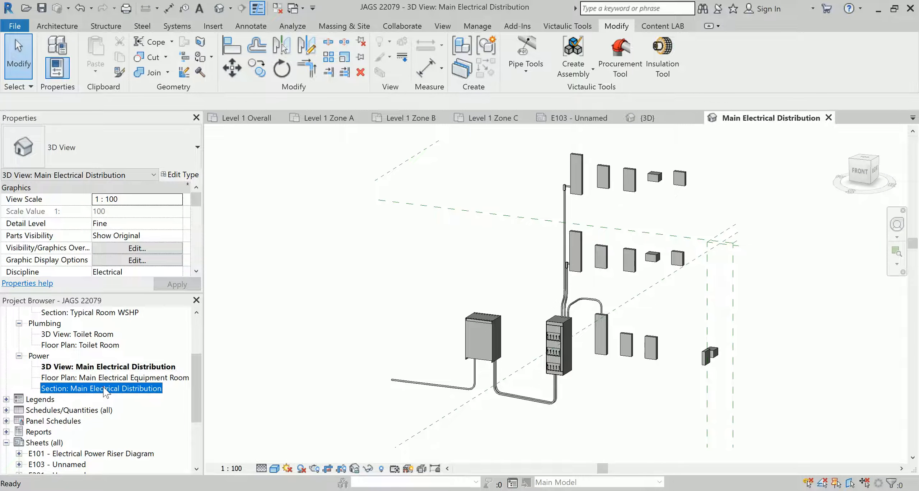
scroll(573, 287, "up", 3)
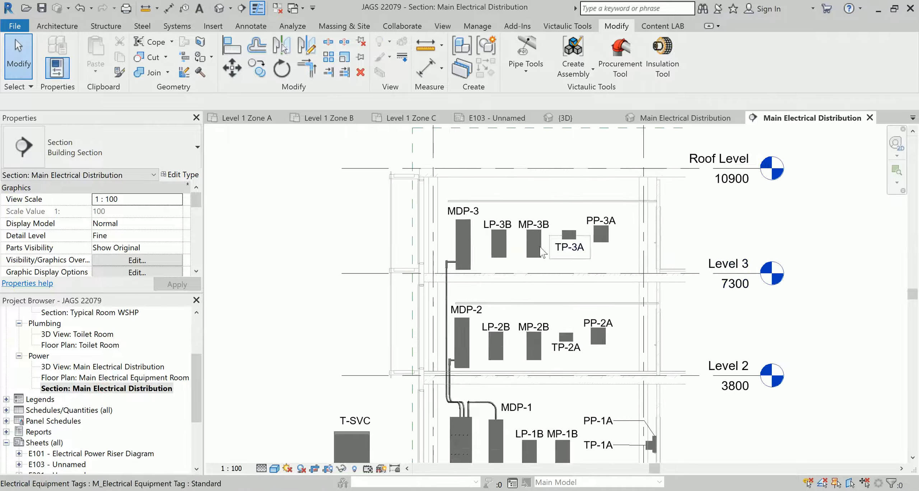
scroll(646, 237, "down", 2)
scroll(96, 379, "up", 1)
- Open the Toilet Room 3D view under Plumbing and inspect the fixtures and piping up close
scroll(95, 379, "up", 3)
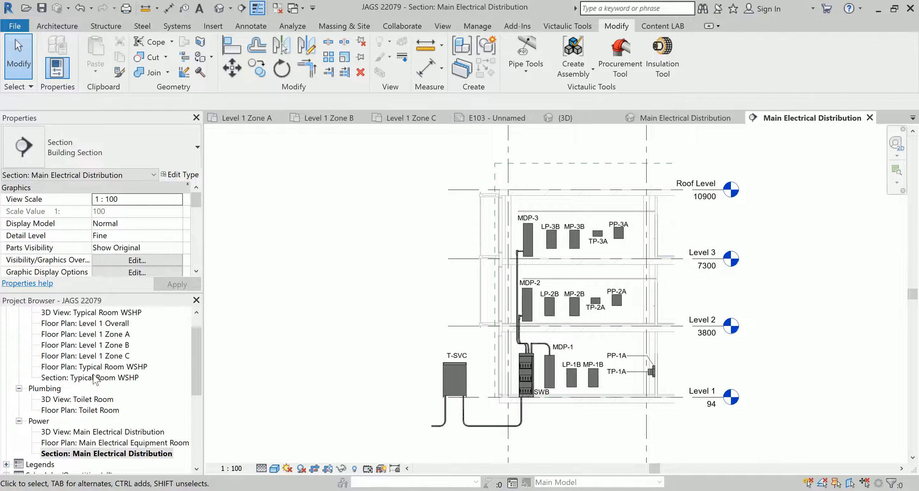
scroll(93, 381, "down", 2)
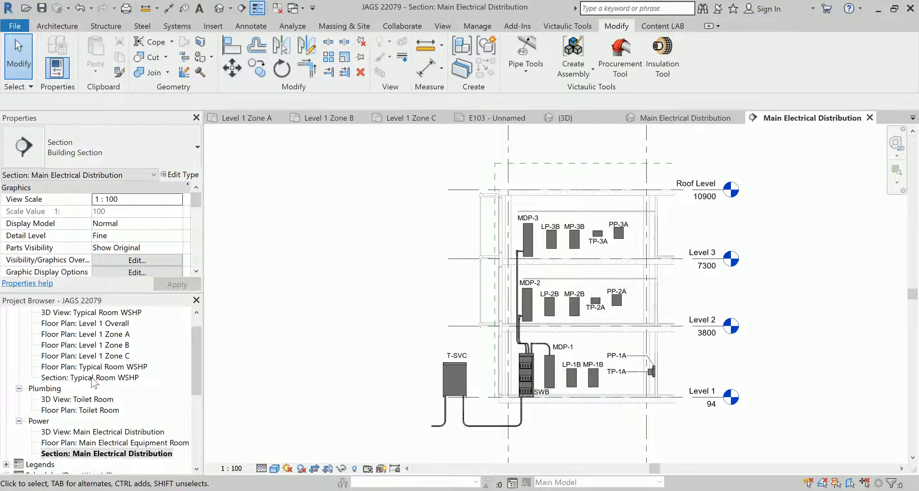
double_click(75, 400)
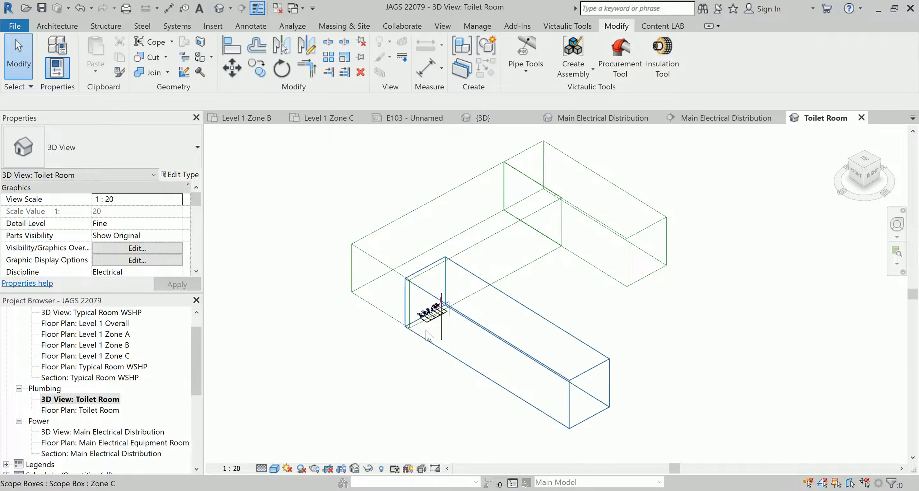
scroll(419, 316, "up", 6)
scroll(117, 388, "down", 3)
- Open the EP-1B panel schedule and review it down to the load totals
scroll(116, 388, "down", 4)
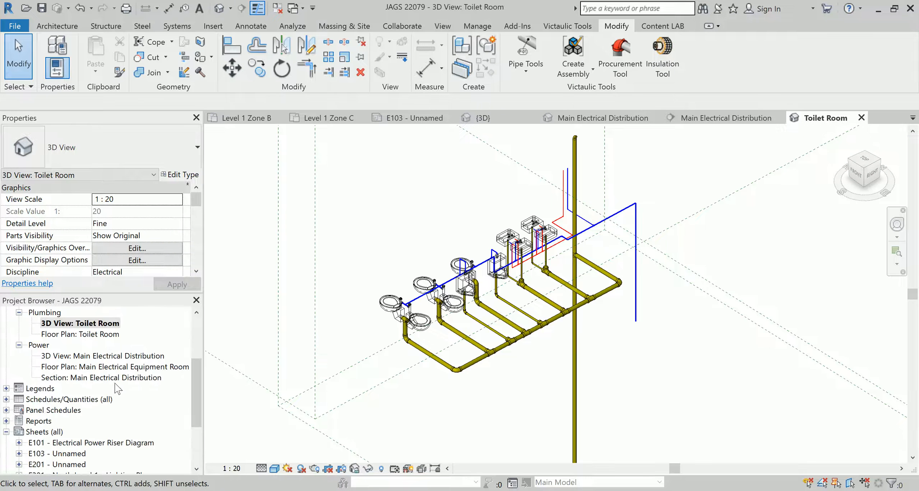
left_click(6, 410)
left_click(38, 355)
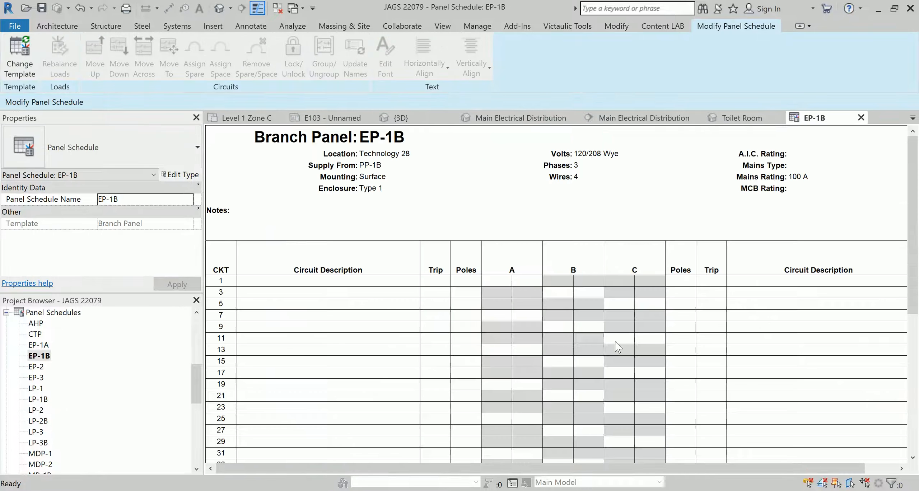
scroll(610, 347, "down", 10)
- Browse the project's sheets and schedules, and open the Electrical Equipment Connection Schedule
scroll(90, 413, "down", 6)
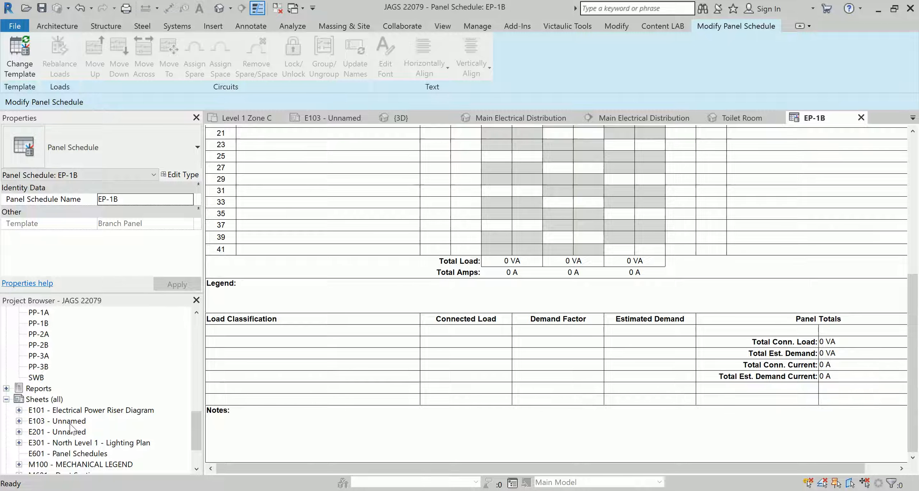
scroll(69, 424, "down", 3)
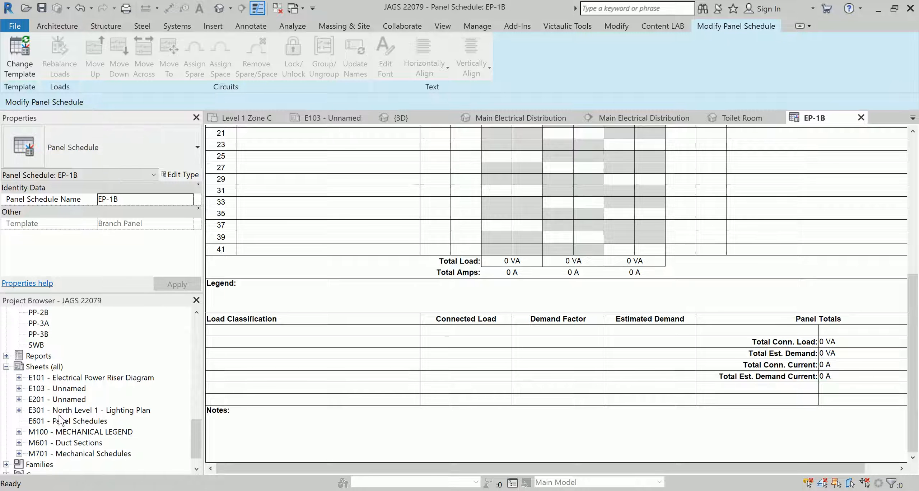
scroll(61, 420, "up", 10)
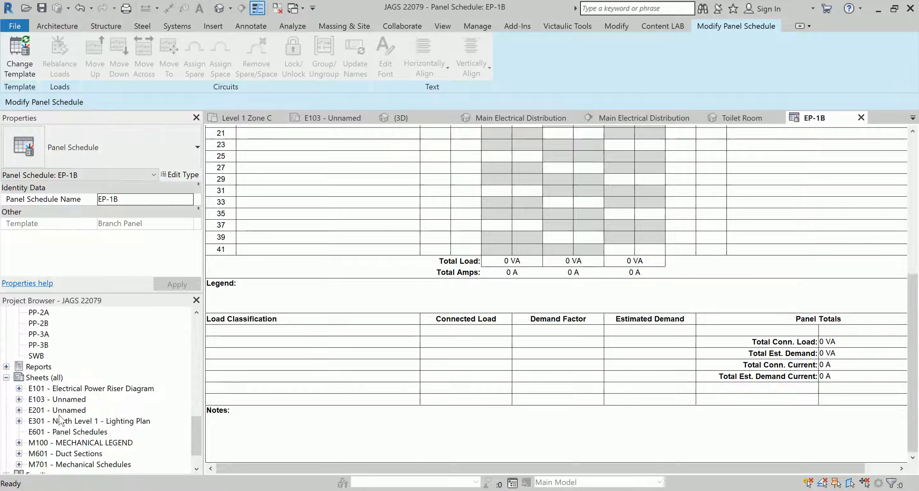
scroll(62, 421, "up", 5)
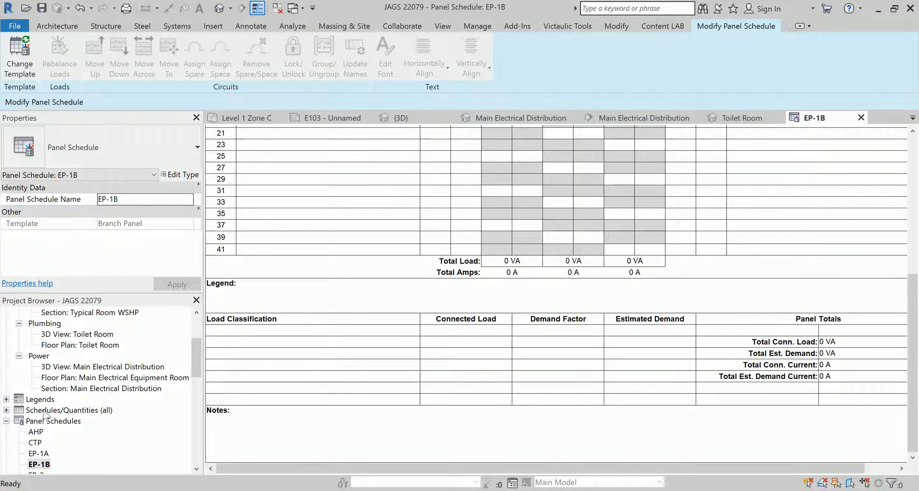
left_click(6, 410)
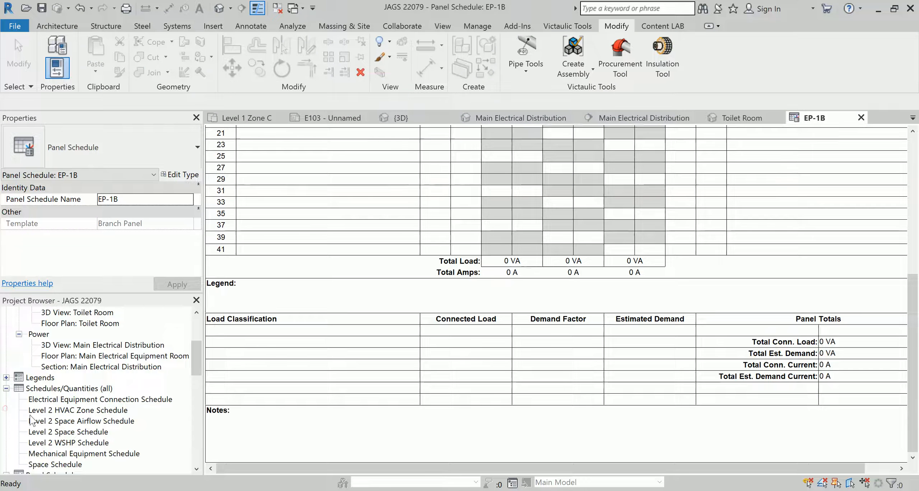
left_click(40, 399)
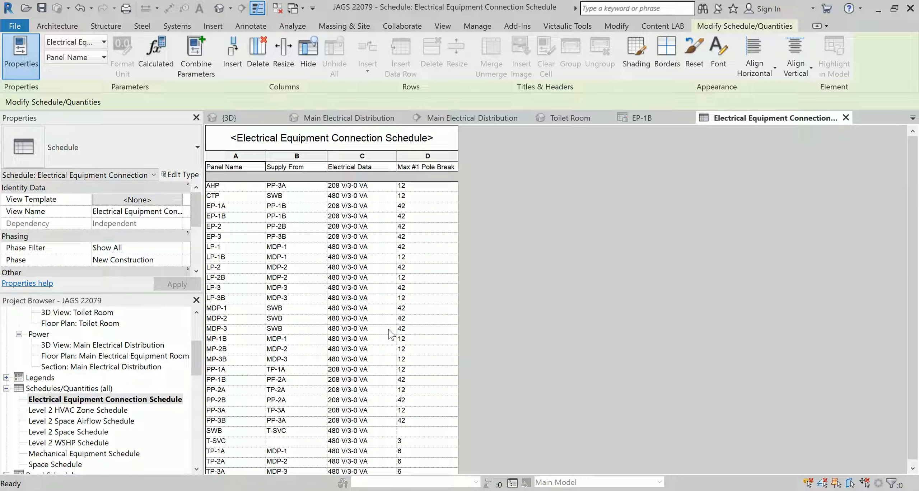
- Expand the project's legends and look through the listed legends, schedules and panel schedules
left_click(6, 378)
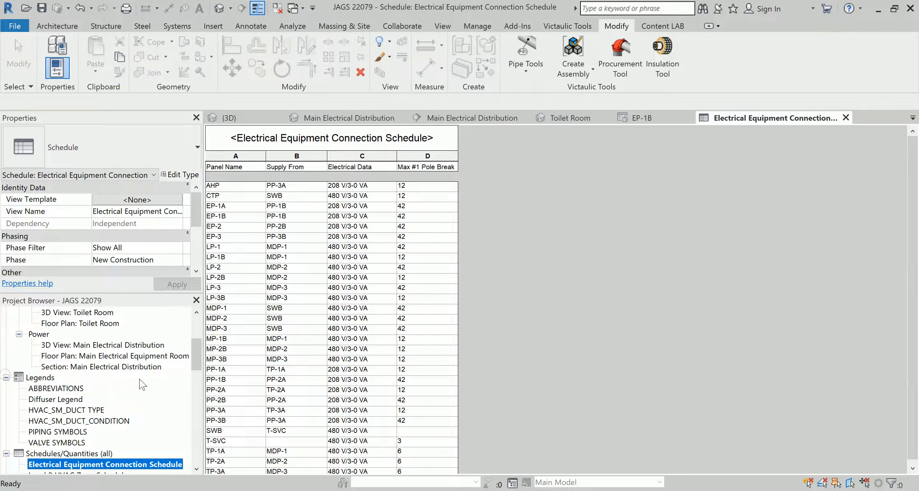
scroll(124, 393, "down", 5)
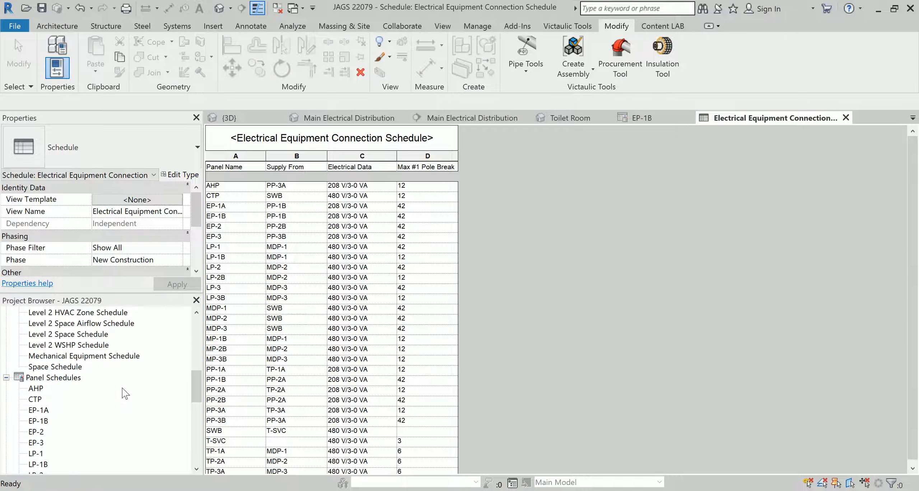
scroll(124, 393, "down", 4)
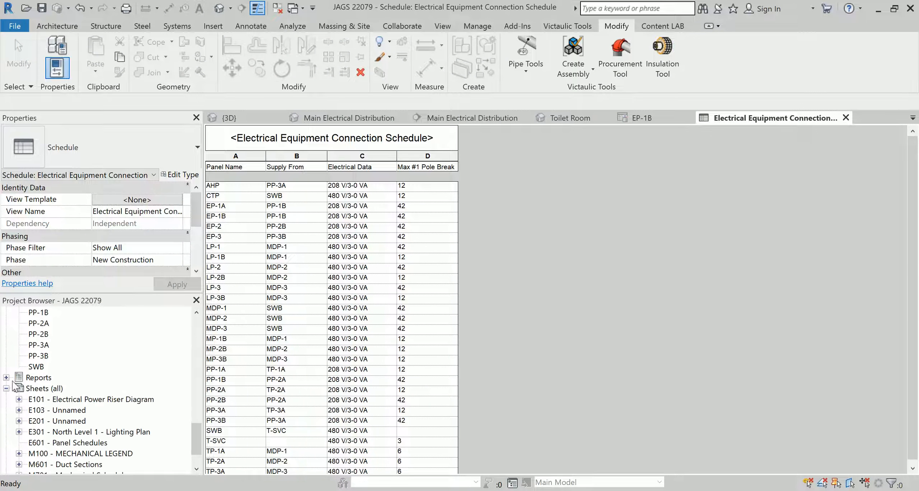
- Open Loads Report (1) and read it from the project information through to the Level 2 spaces
left_click(7, 378)
left_click(19, 388)
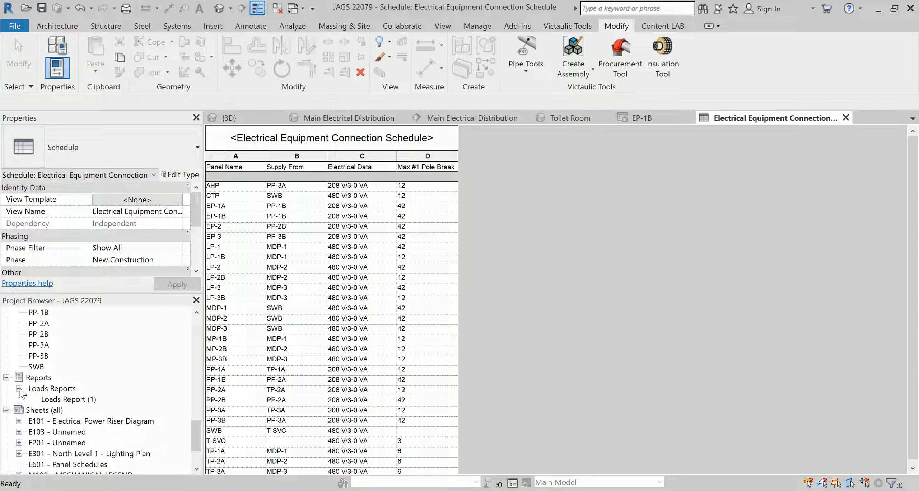
left_click(67, 400)
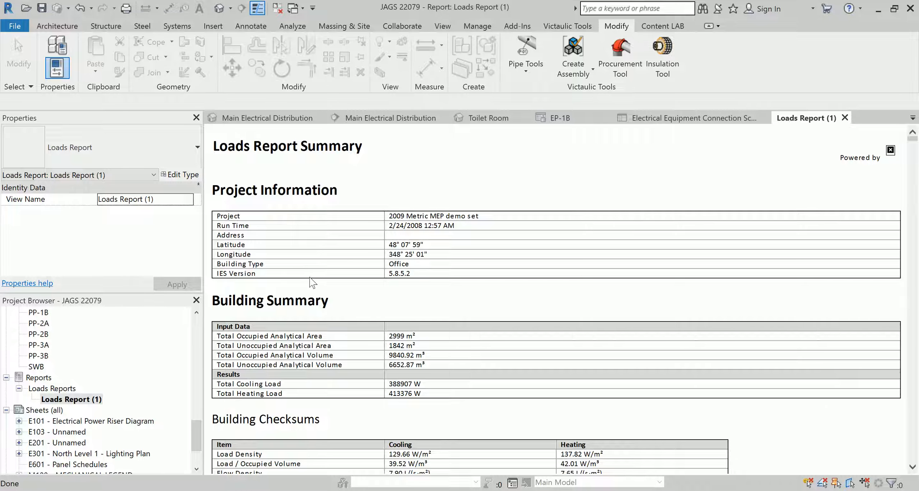
scroll(436, 298, "down", 5)
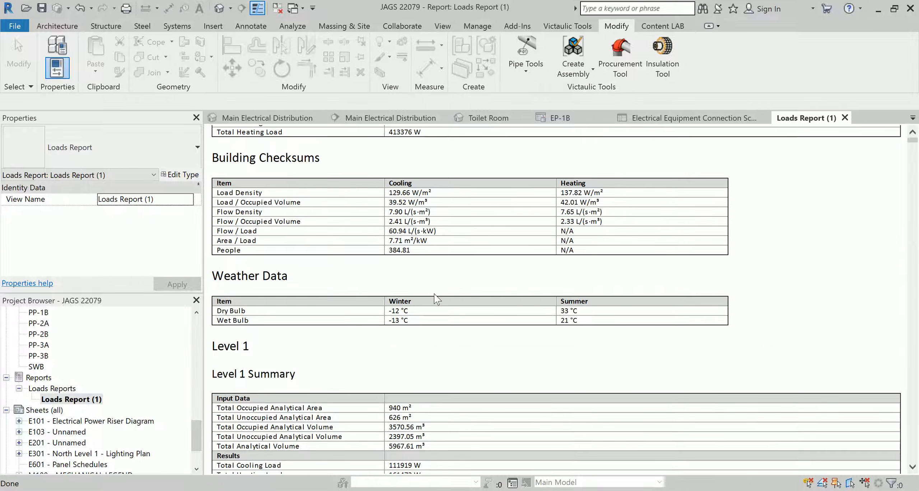
scroll(481, 283, "down", 9)
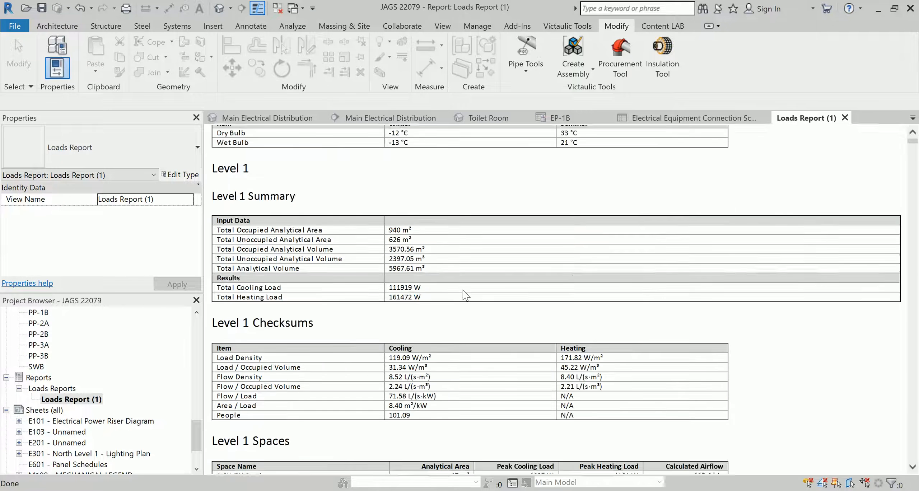
scroll(486, 284, "down", 20)
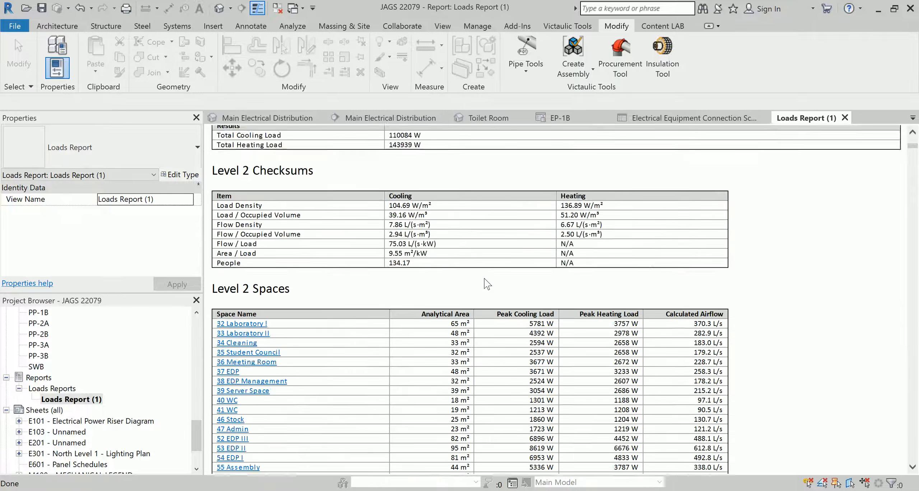
- Read on to the Level 3 loads, and close the report, both schedules, the Toilet Room view and both Main Electrical Distribution views
scroll(486, 284, "down", 3)
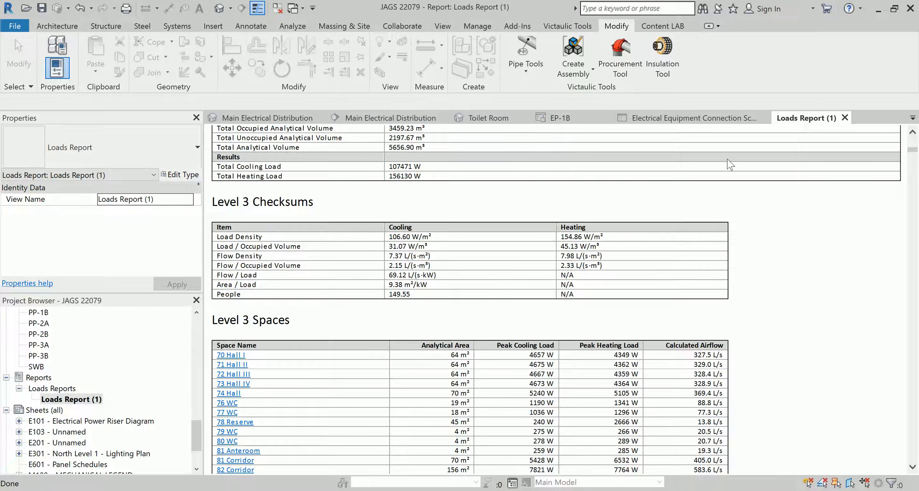
left_click(846, 118)
left_click(846, 118)
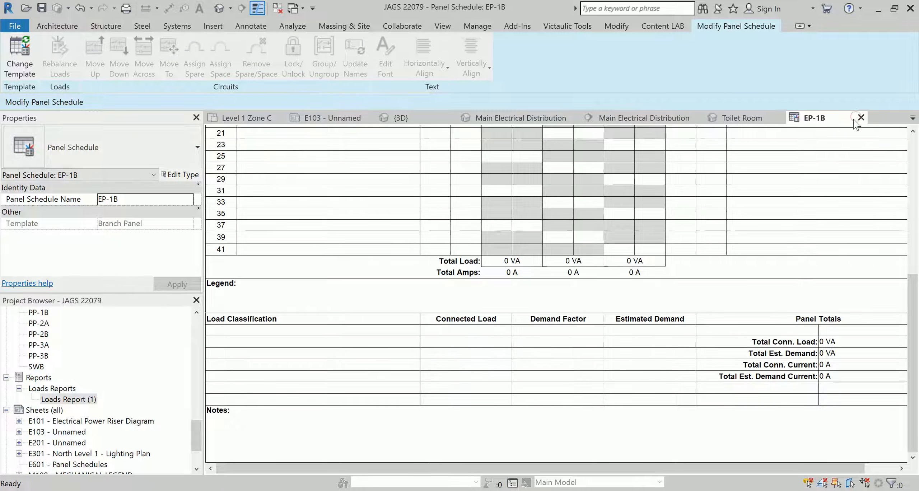
left_click(862, 117)
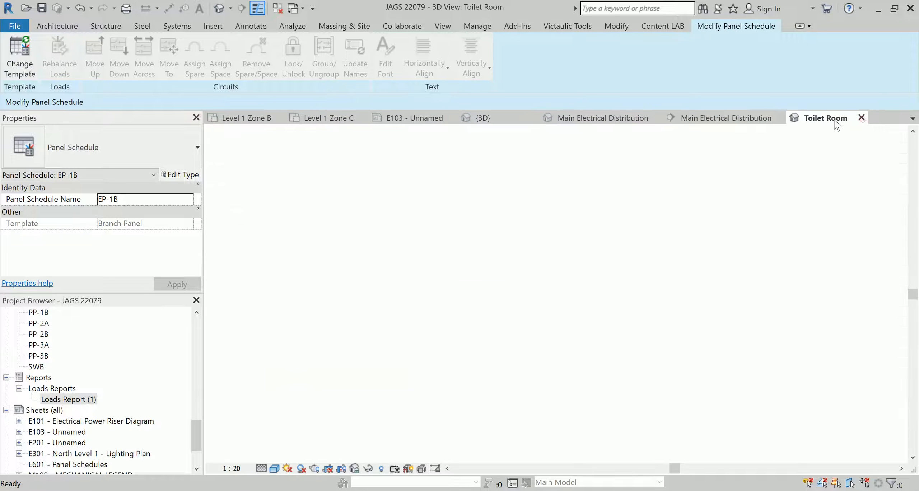
left_click(861, 118)
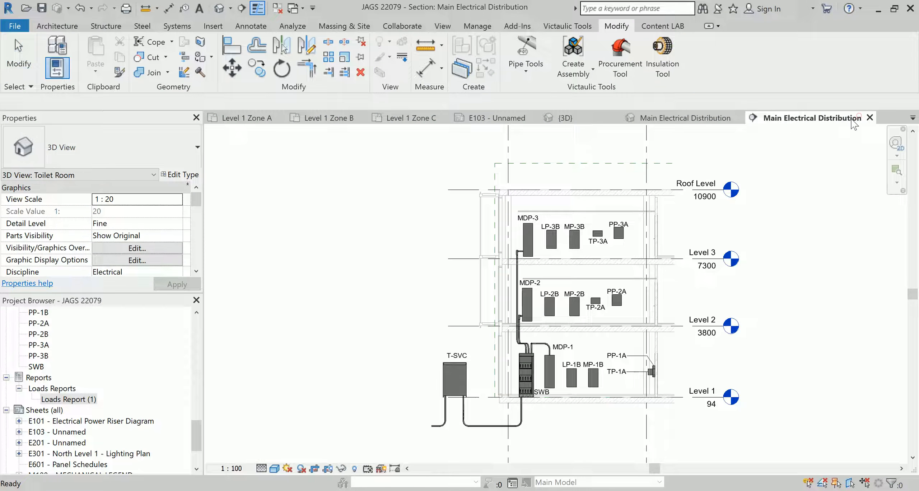
left_click(870, 118)
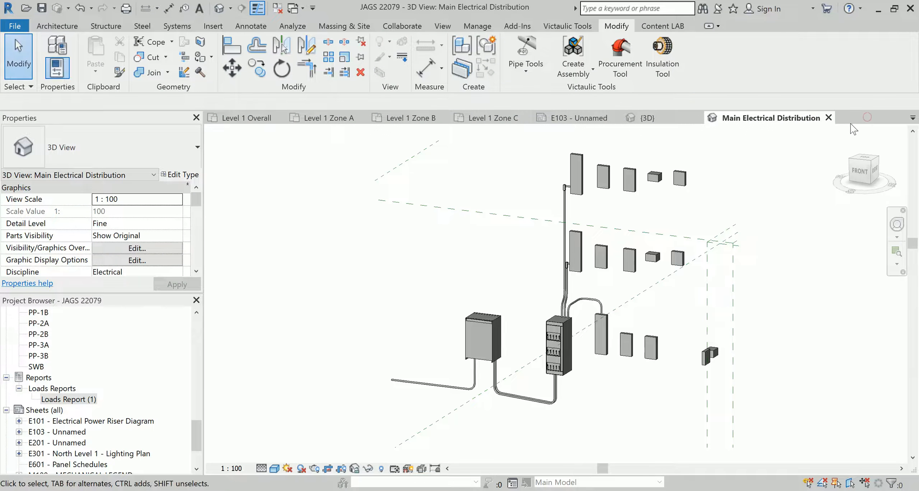
left_click(828, 118)
- Open the annotation category overrides of the Level 1 Overall floor plan and widen the category name column
scroll(806, 262, "down", 5)
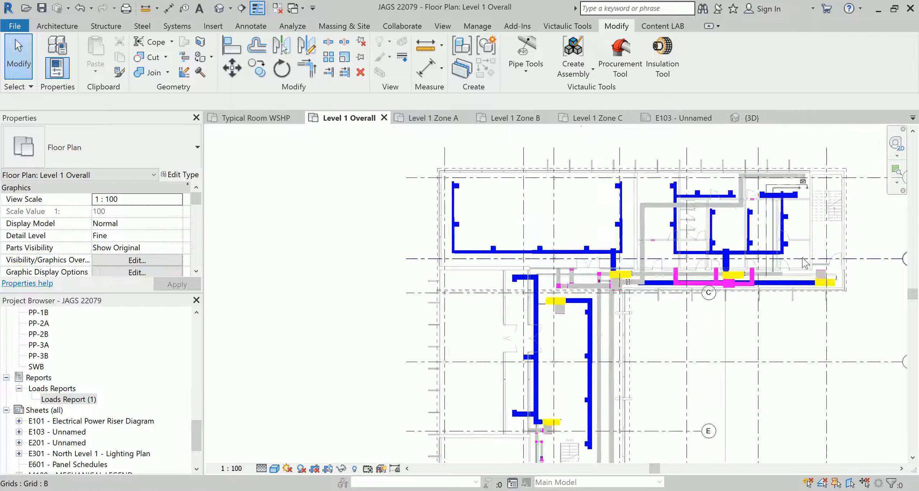
key("v")
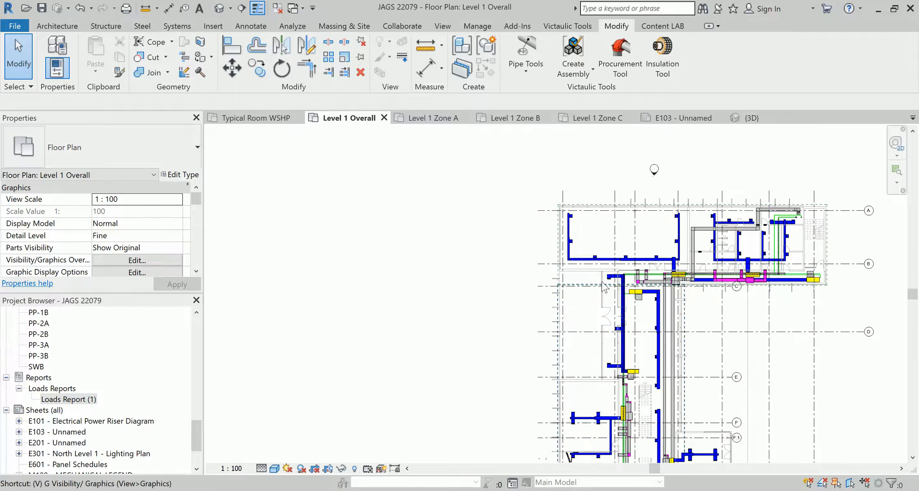
key("g")
left_click(332, 88)
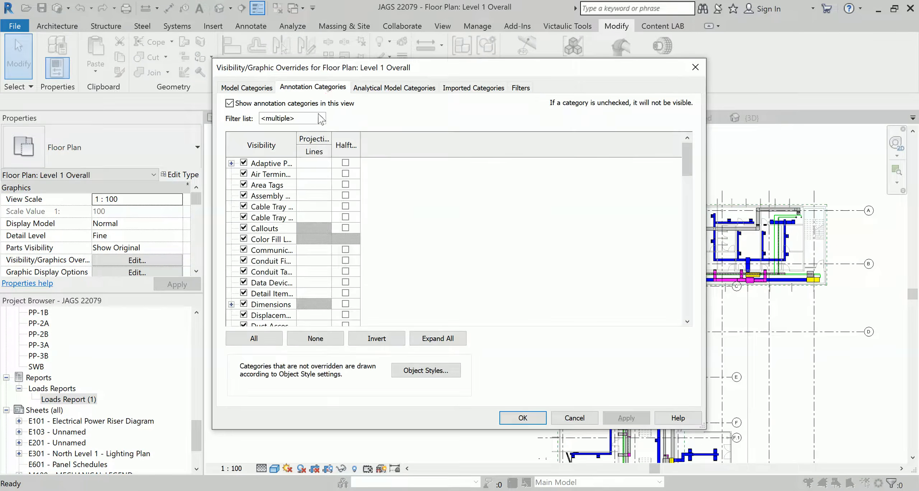
left_click(275, 197)
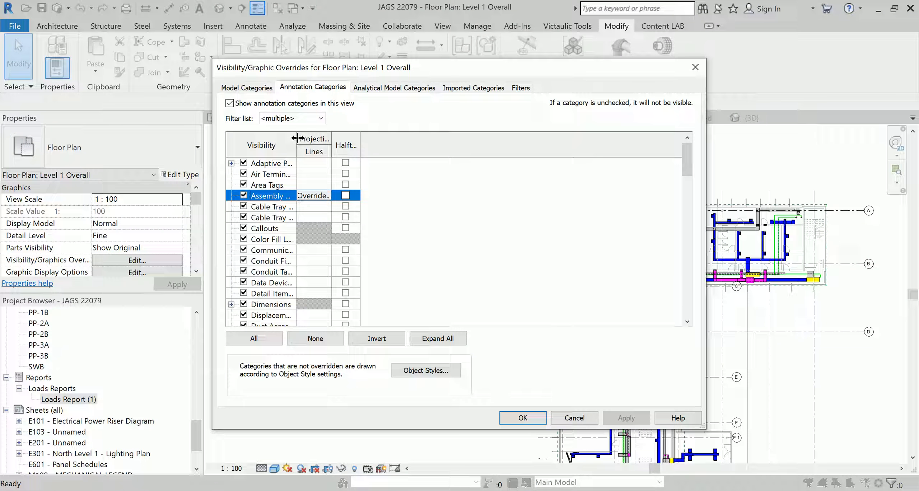
left_click_drag(360, 144, 468, 136)
- Turn off the visibility of Scope Boxes and Sections in the Level 1 Overall plan
left_click(300, 264)
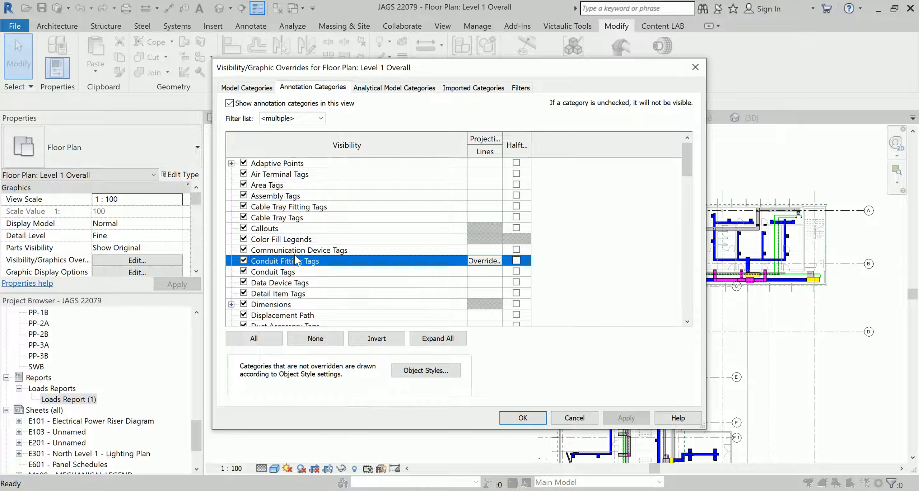
key("s")
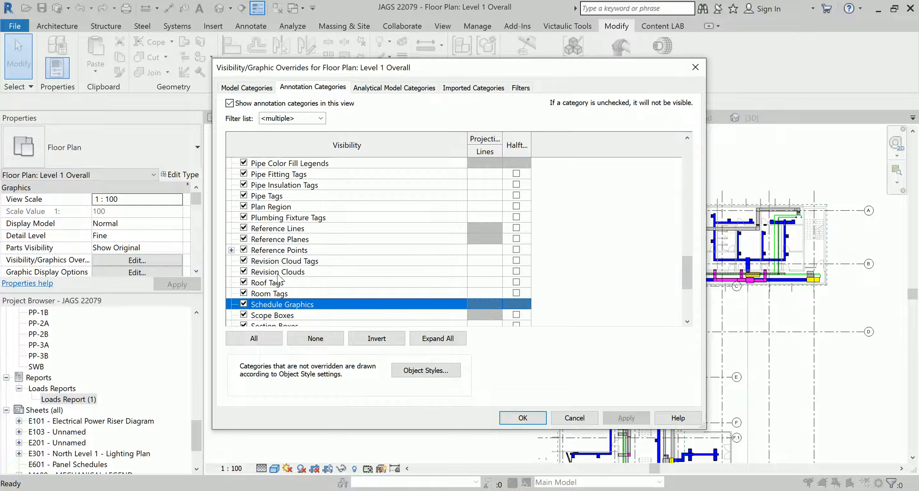
scroll(277, 300, "down", 1)
left_click(268, 283)
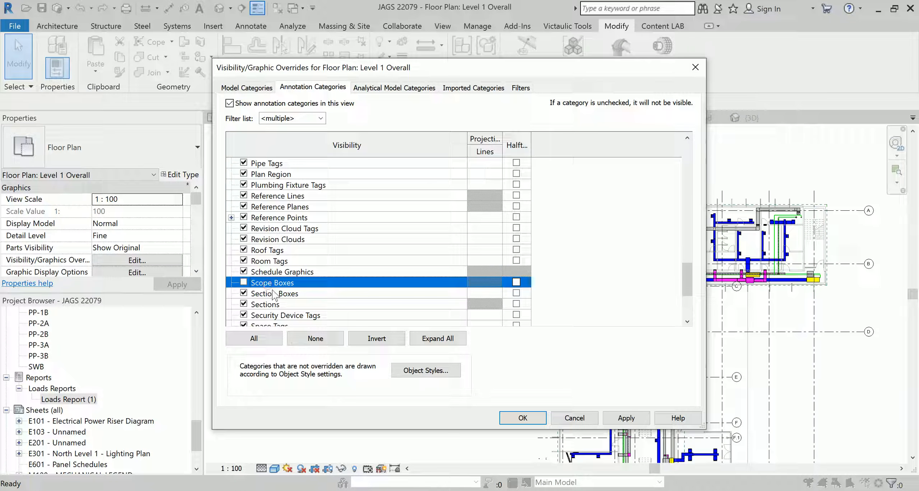
left_click(262, 301)
scroll(273, 283, "down", 1)
- Find the Elevations annotation category and turn off its visibility in the Level 1 Overall plan
left_click(264, 217)
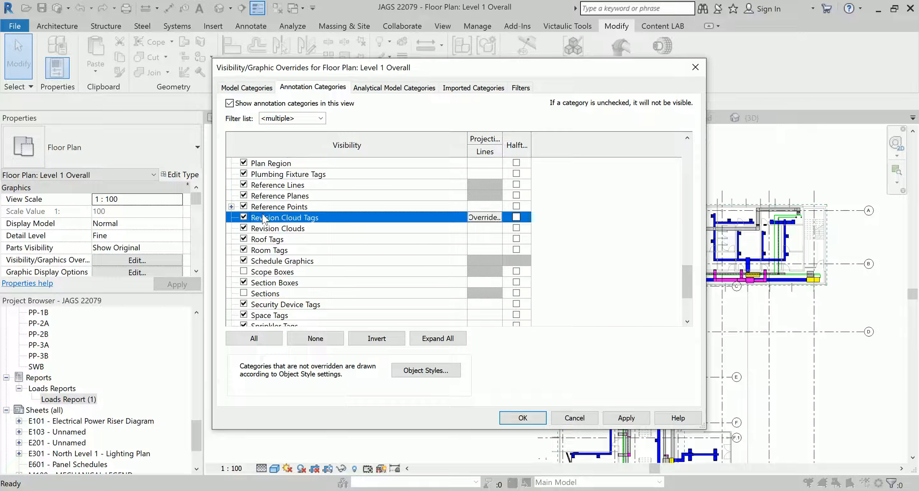
key("e")
scroll(264, 219, "down", 1)
scroll(265, 219, "up", 1)
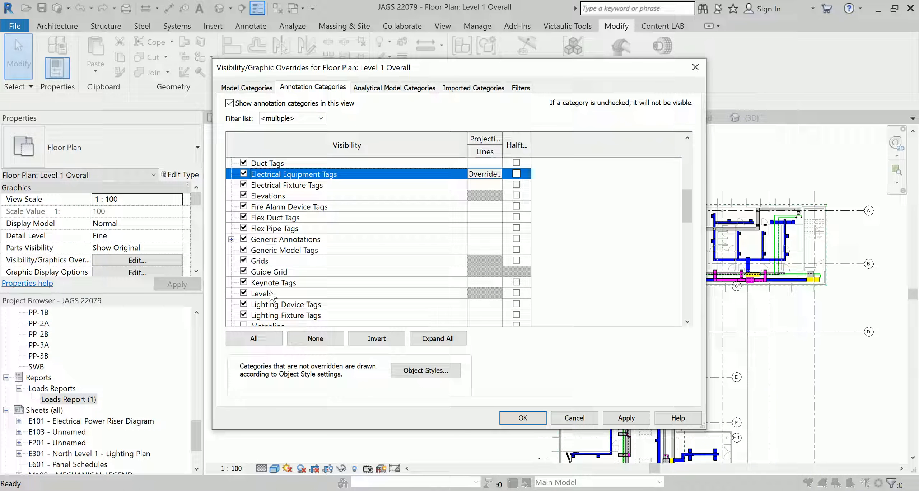
scroll(272, 292, "up", 1)
scroll(272, 293, "up", 4)
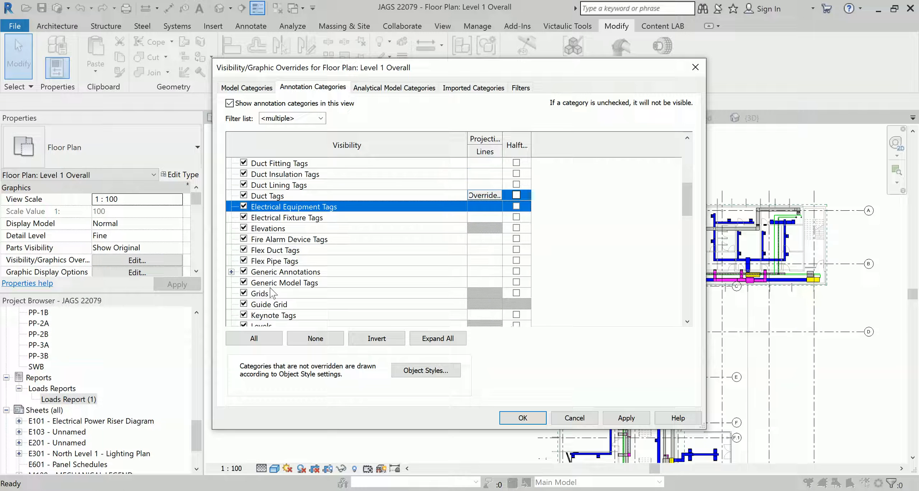
left_click(269, 250)
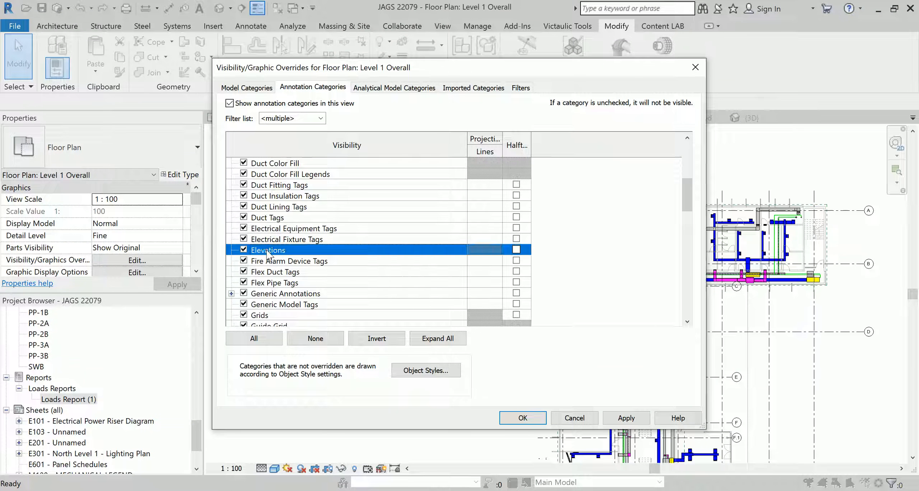
- Turn off the visibility of all listed model categories and apply the overrides to the Level 1 Overall plan
left_click(247, 87)
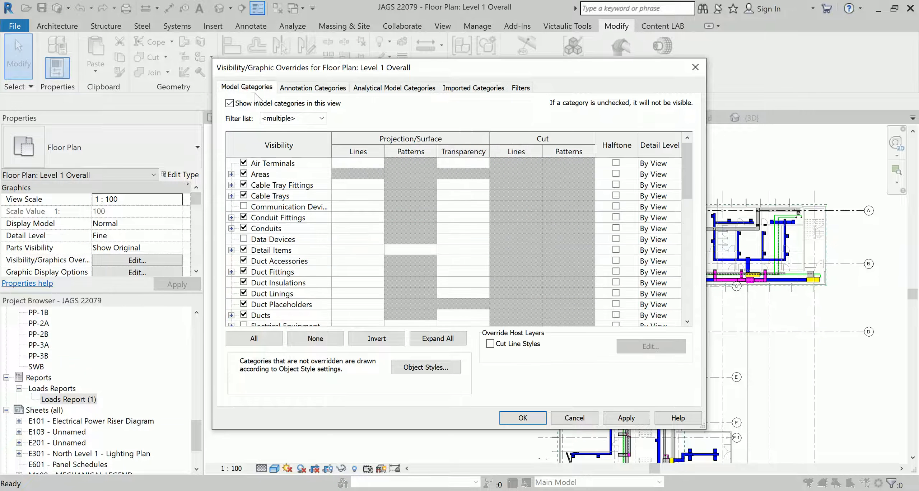
left_click(313, 118)
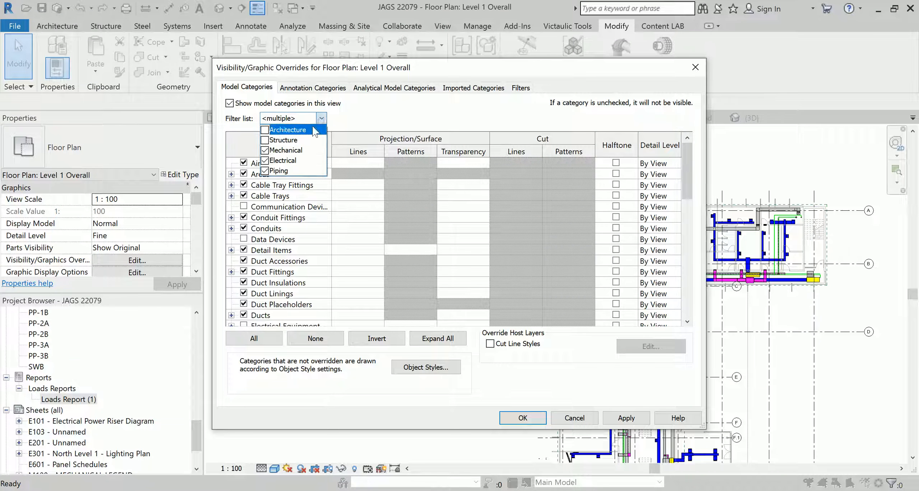
left_click(280, 256)
left_click(255, 338)
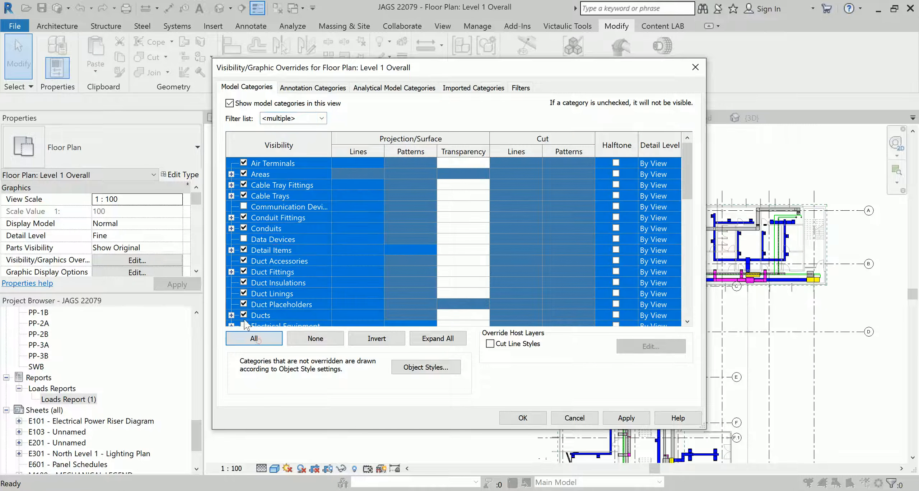
left_click(506, 418)
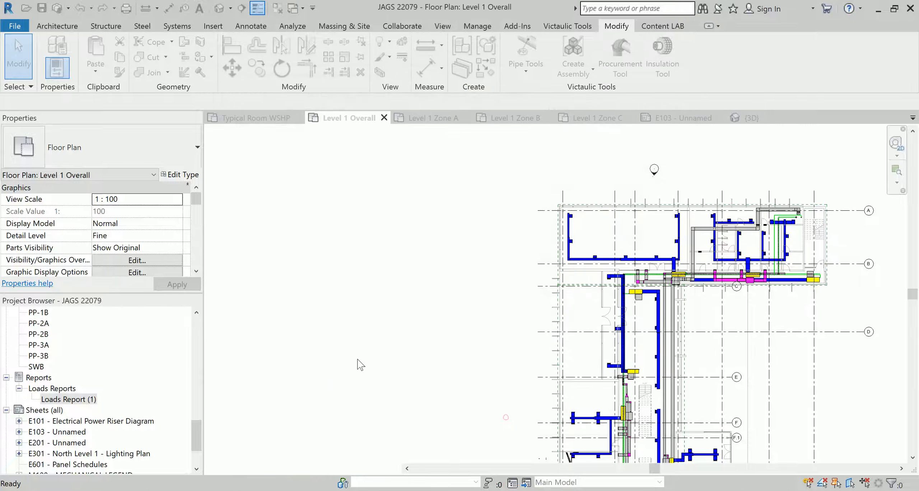
- Examine the simplified Level 1 Overall plan, checking the grid bubbles near the upper wing and the whole building outline
scroll(350, 291, "down", 2)
middle_click_drag(361, 363, 363, 267)
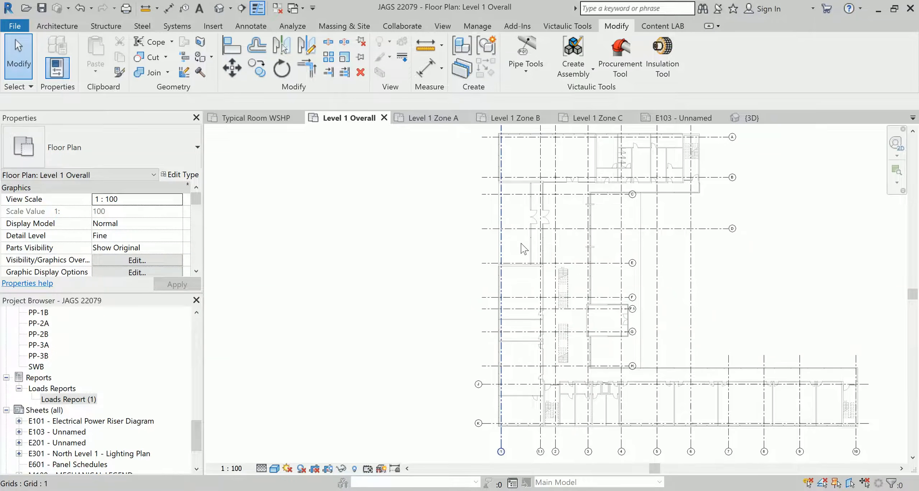
scroll(665, 233, "up", 1)
middle_click_drag(665, 233, 653, 329)
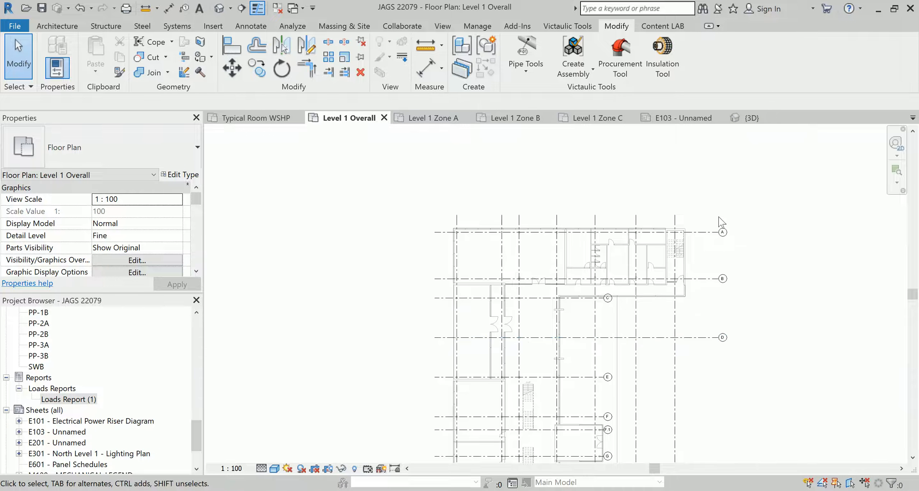
scroll(729, 219, "up", 5)
scroll(718, 265, "down", 2)
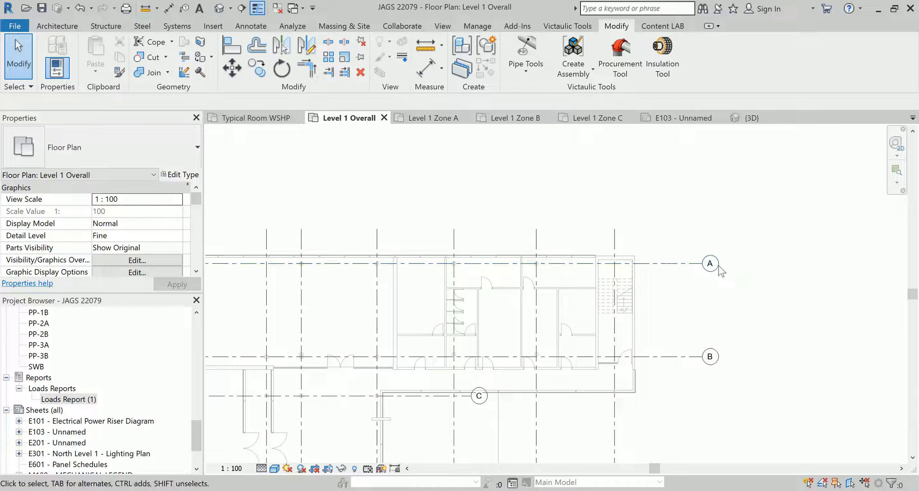
scroll(733, 287, "down", 3)
middle_click_drag(753, 318, 753, 278)
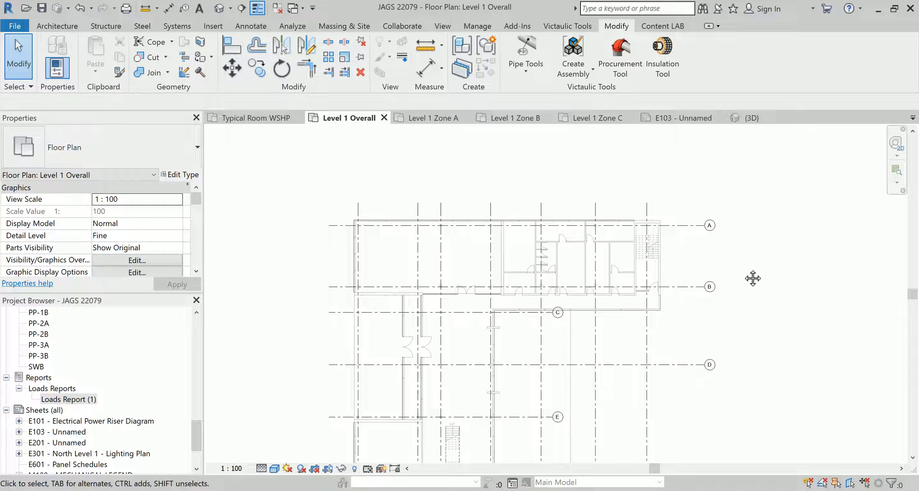
scroll(712, 196, "up", 3)
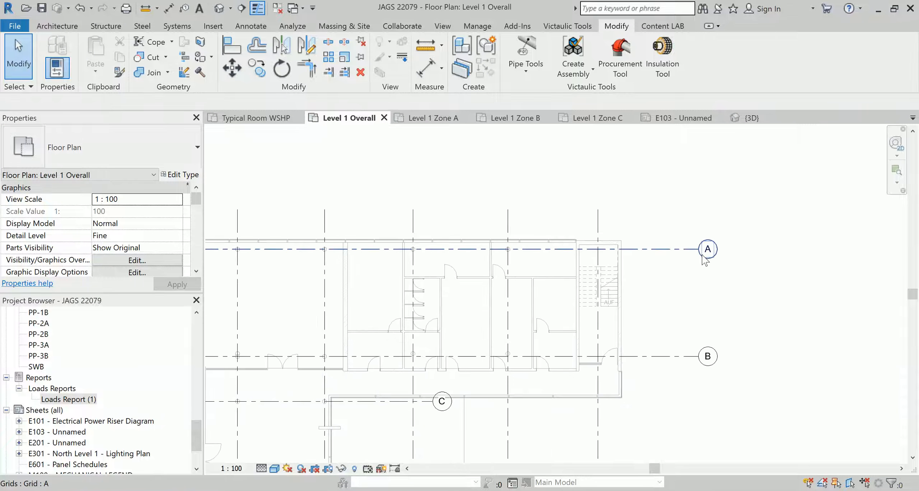
scroll(705, 258, "down", 4)
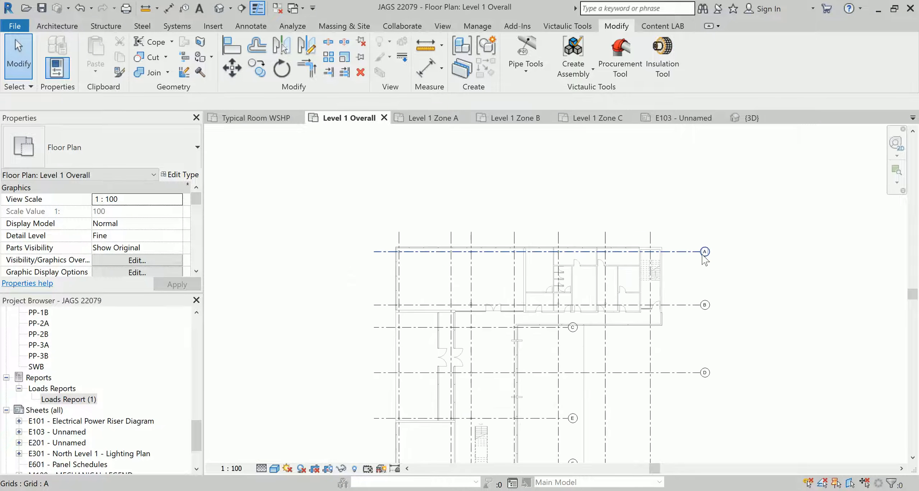
middle_click_drag(763, 345, 723, 288)
scroll(725, 273, "down", 2)
left_click(764, 290)
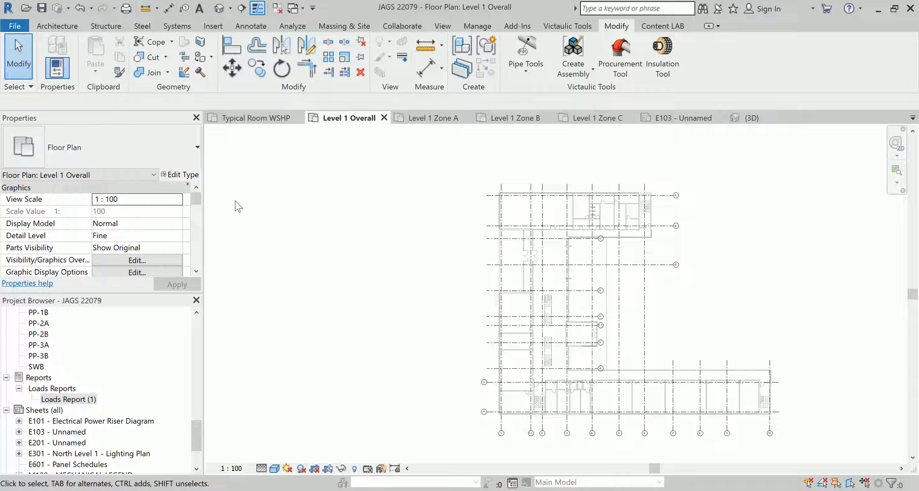
- Start a DWG export of the current Level 1 Overall view only, using the in-session export setup
left_click(11, 25)
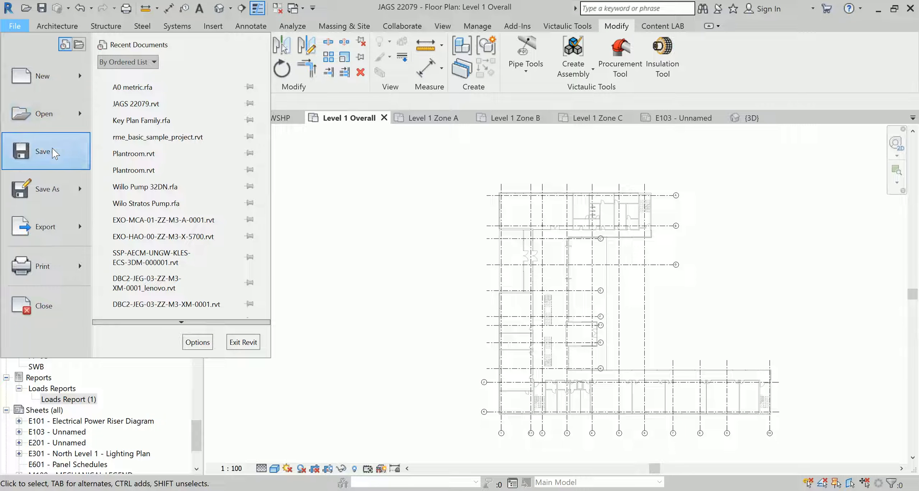
mouse_move(56, 235)
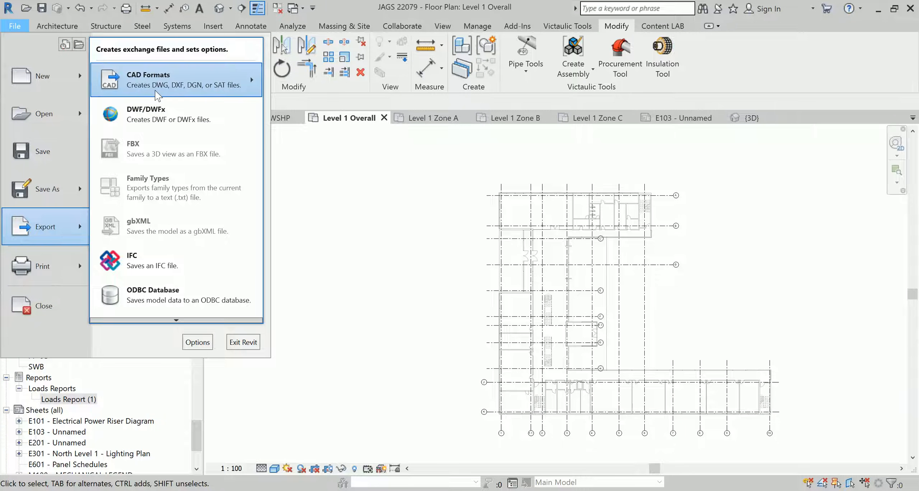
mouse_move(158, 95)
left_click(292, 75)
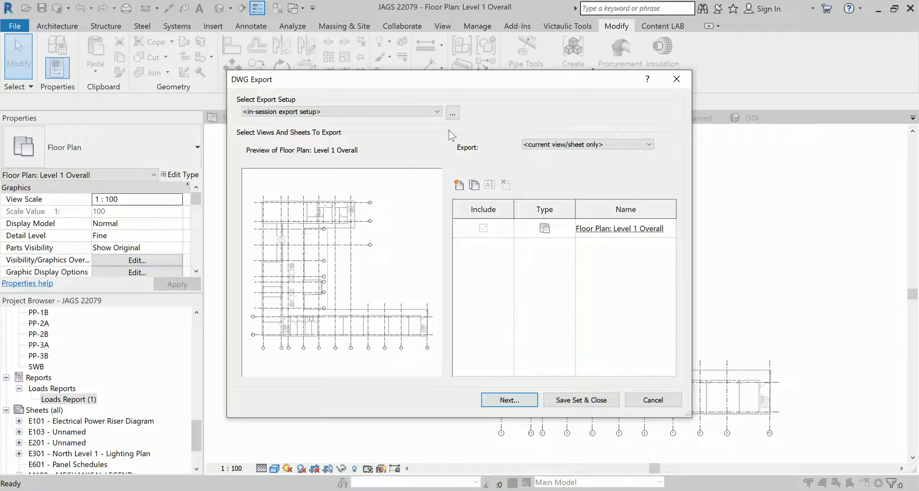
left_click(528, 400)
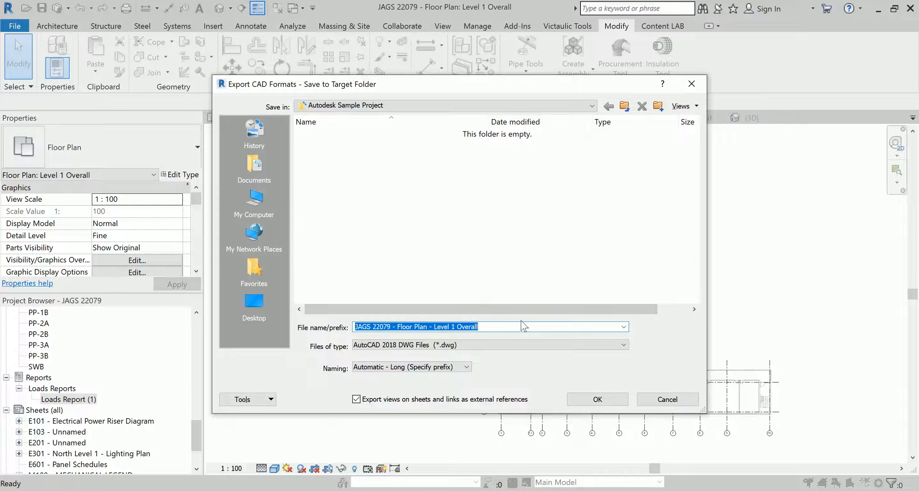
- Export the plan to the Autodesk Sample Project folder as Key Plan Family.rfa in AutoCAD 2018 DWG format, without external references
type("K")
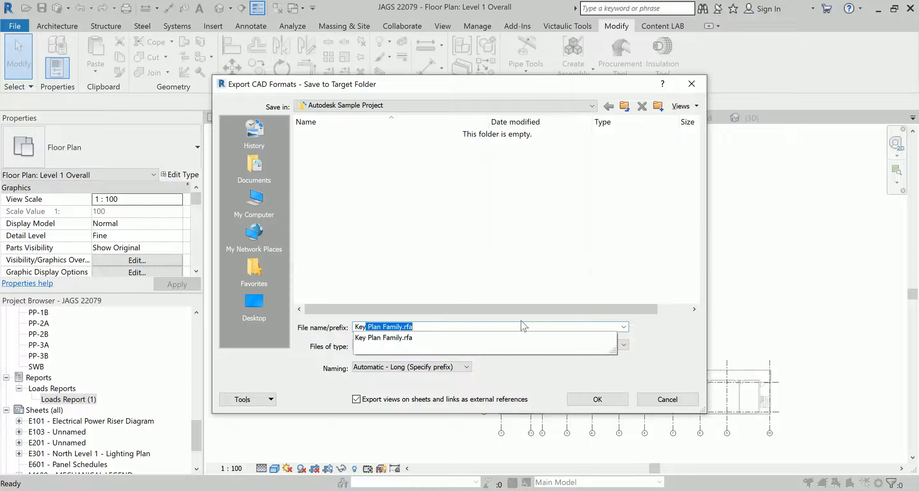
type("ey Plan")
left_click(356, 400)
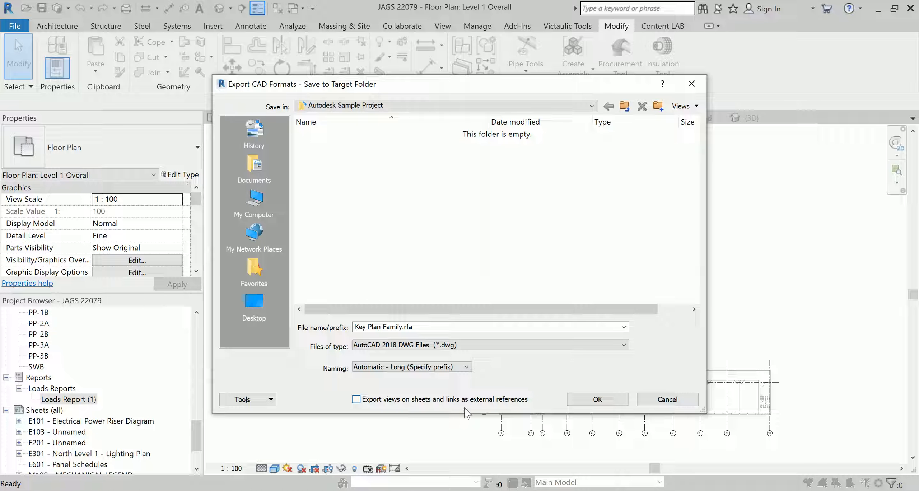
left_click(598, 400)
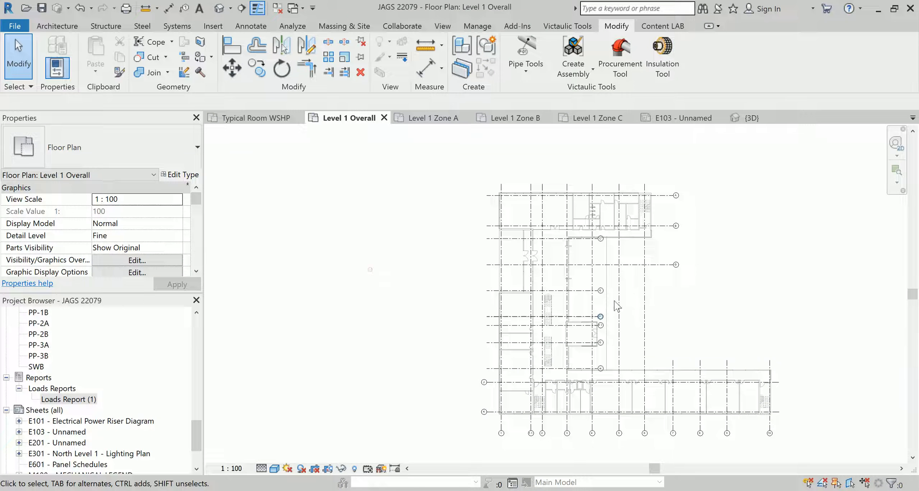
scroll(768, 269, "down", 1)
scroll(768, 271, "down", 1)
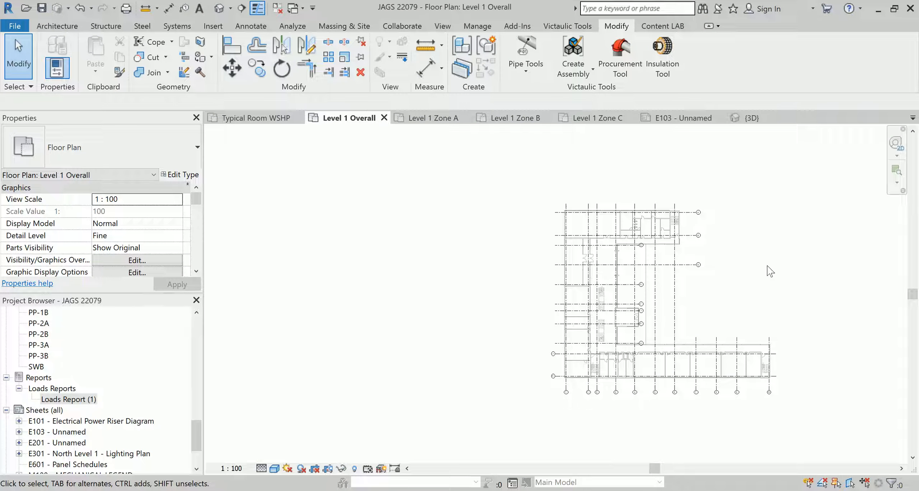
left_click(10, 26)
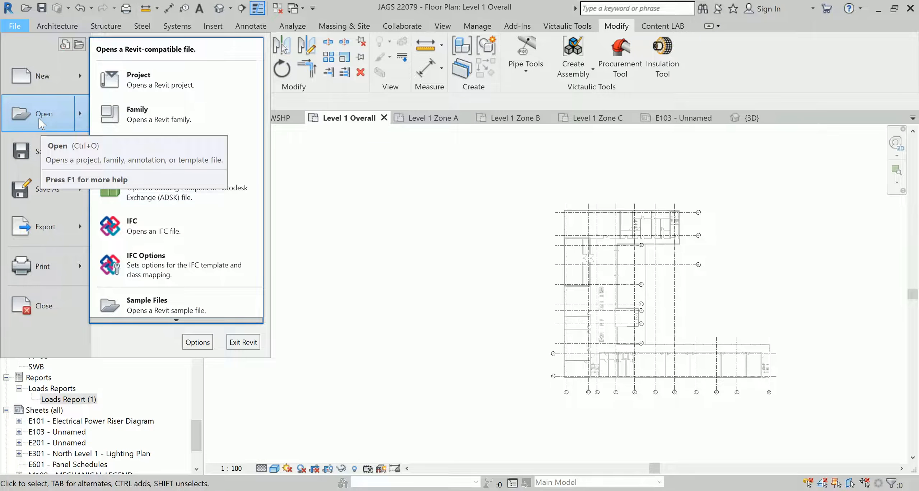
left_click(149, 109)
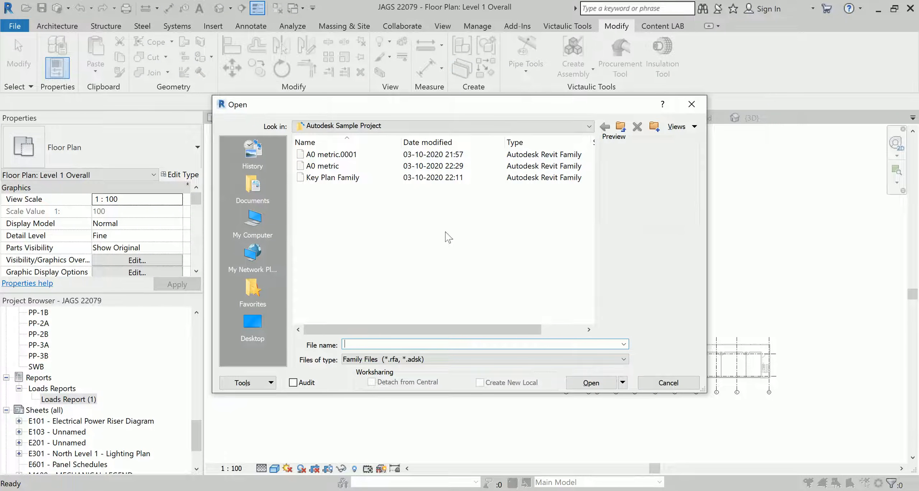
left_click(703, 107)
- Create a new family from the Metric Generic Annotation template in the Annotations template folder
left_click(16, 28)
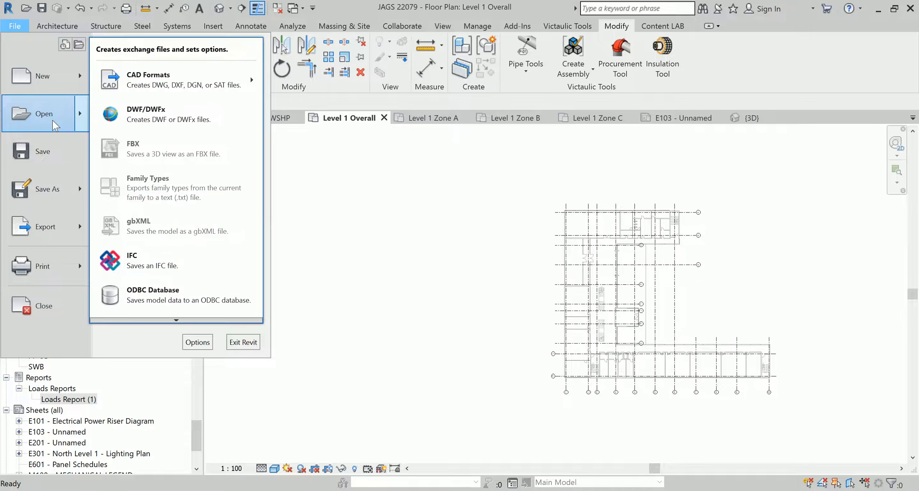
mouse_move(49, 79)
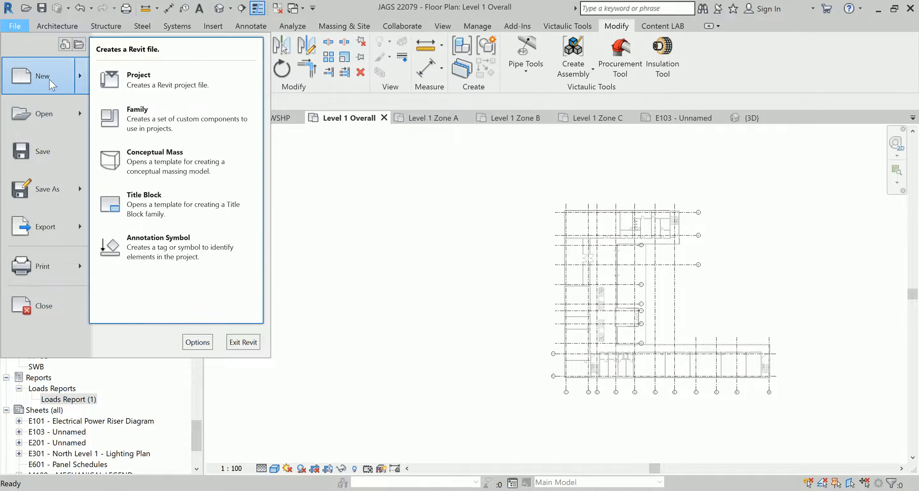
left_click(150, 113)
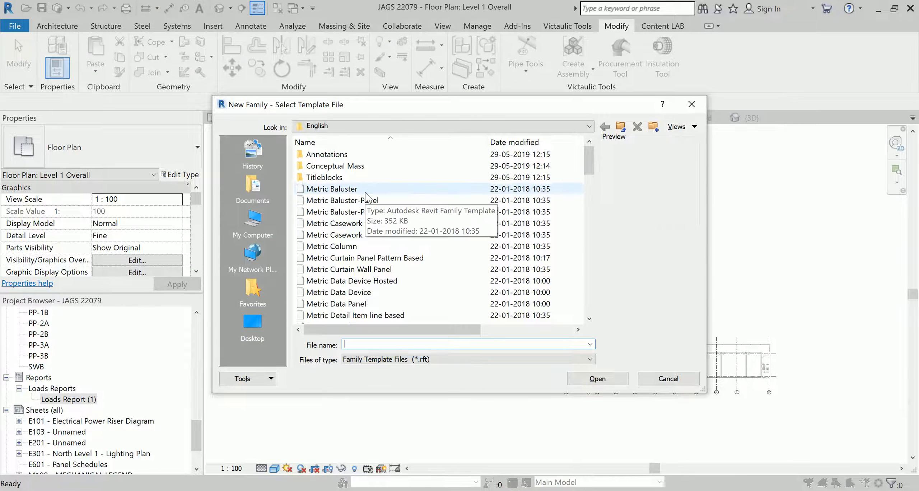
double_click(316, 158)
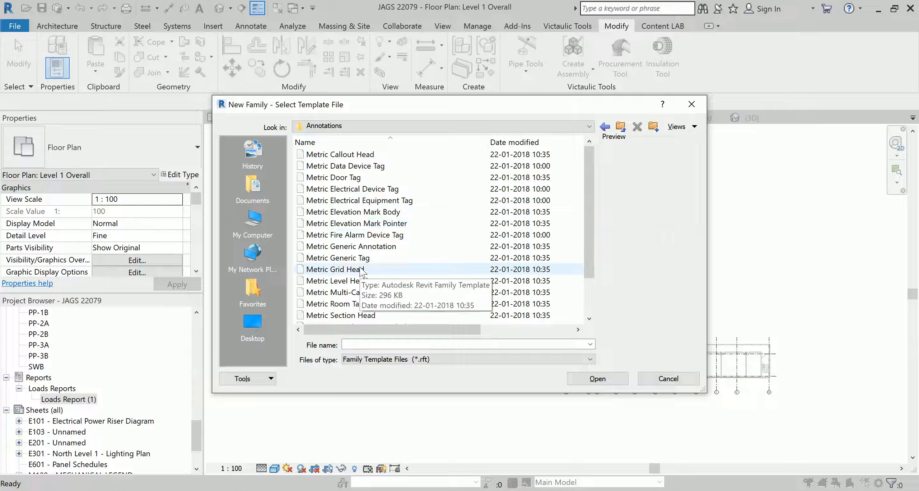
left_click(355, 248)
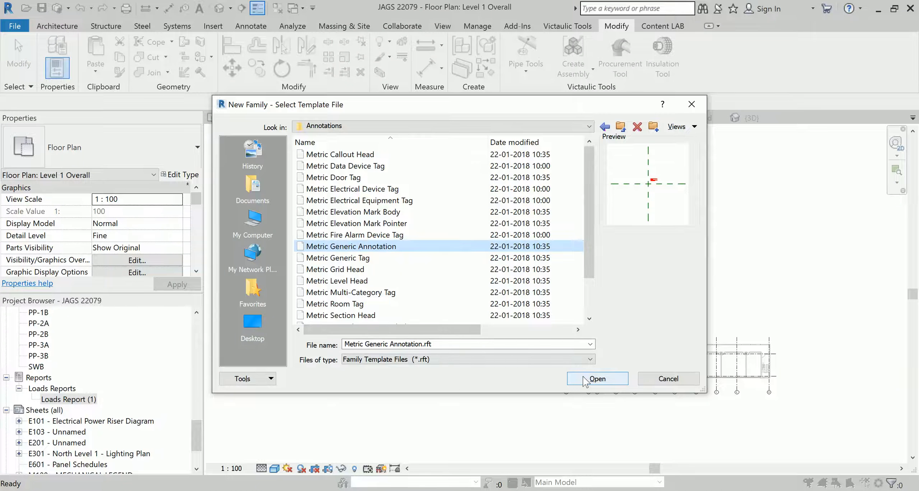
left_click(597, 379)
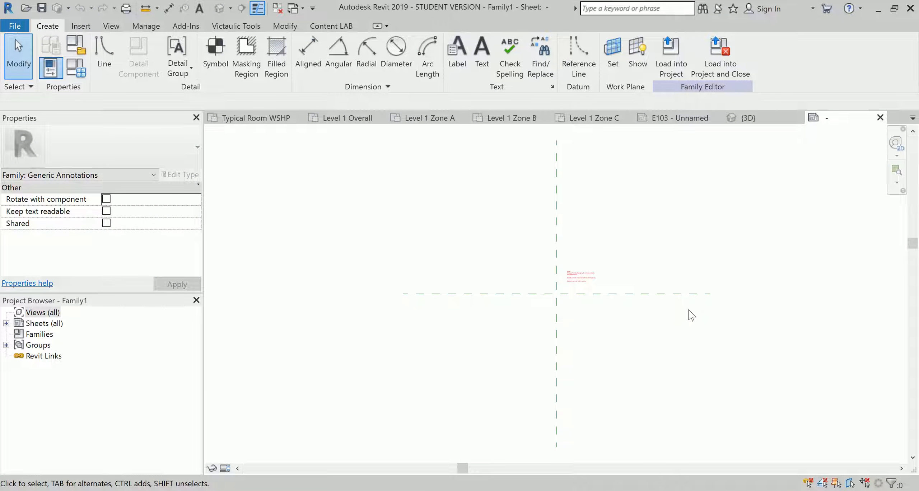
- Delete the template's instruction note beside the reference plane intersection
scroll(569, 287, "up", 5)
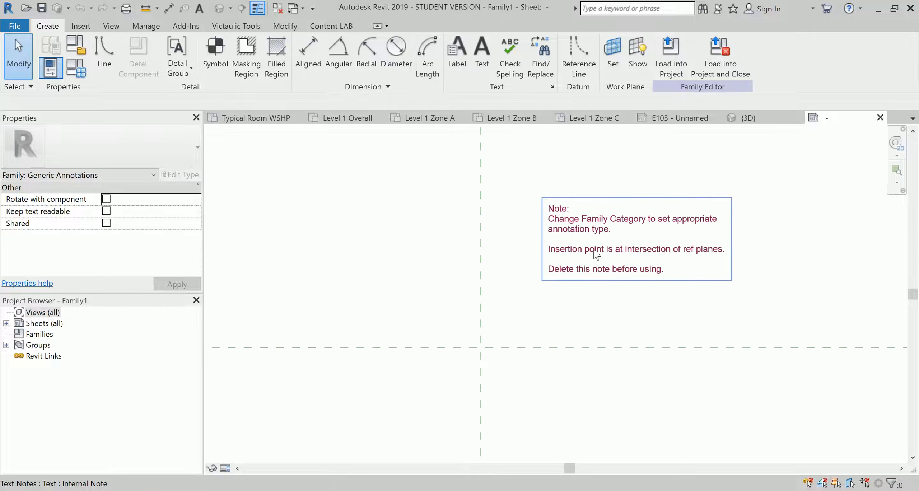
left_click(596, 254)
key("Delete")
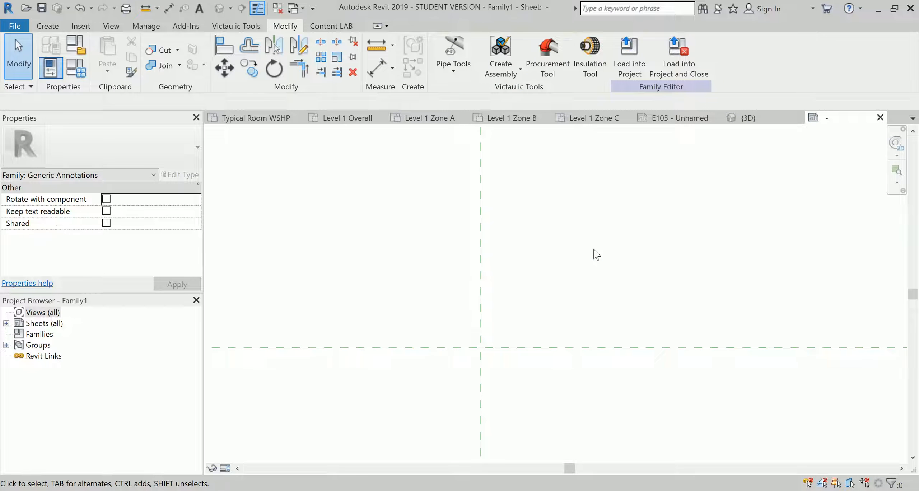
scroll(614, 229, "down", 2)
middle_click_drag(635, 209, 640, 251)
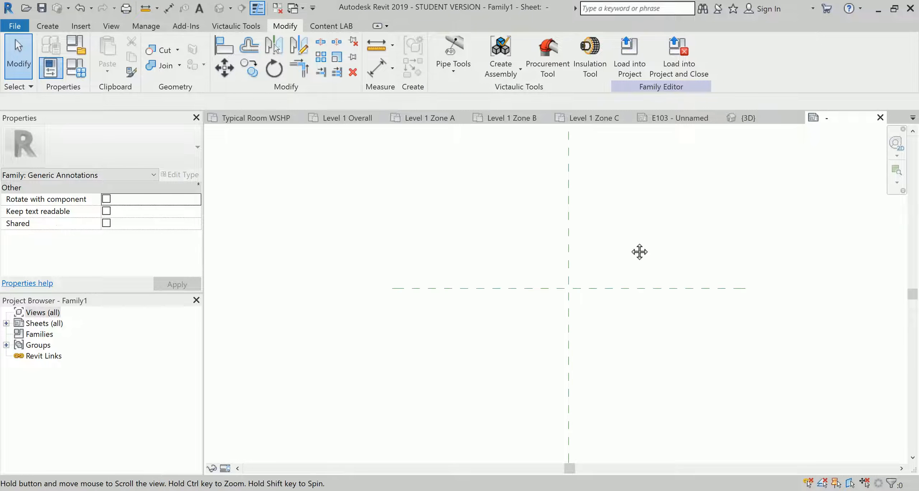
left_click(81, 26)
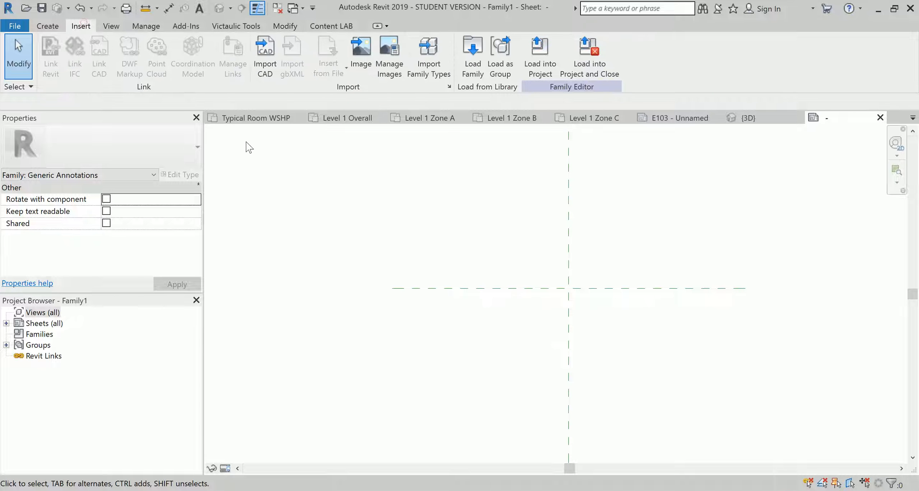
left_click(267, 73)
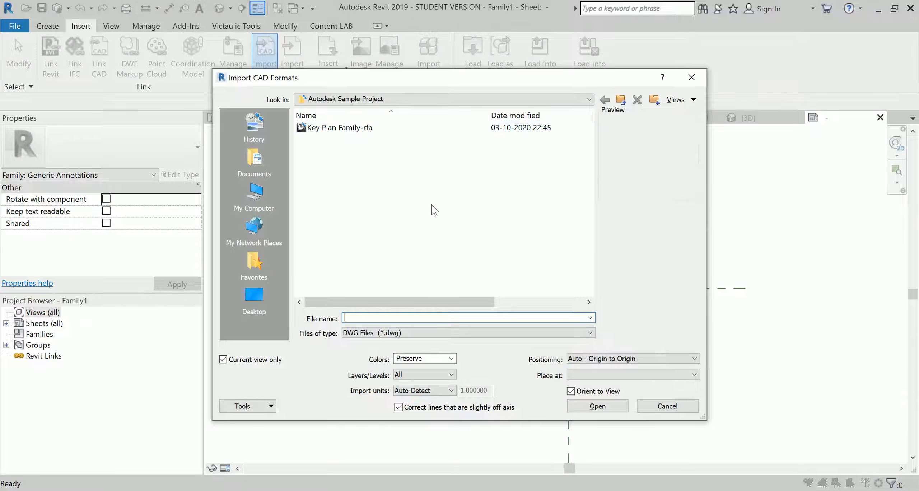
left_click_drag(418, 79, 452, 115)
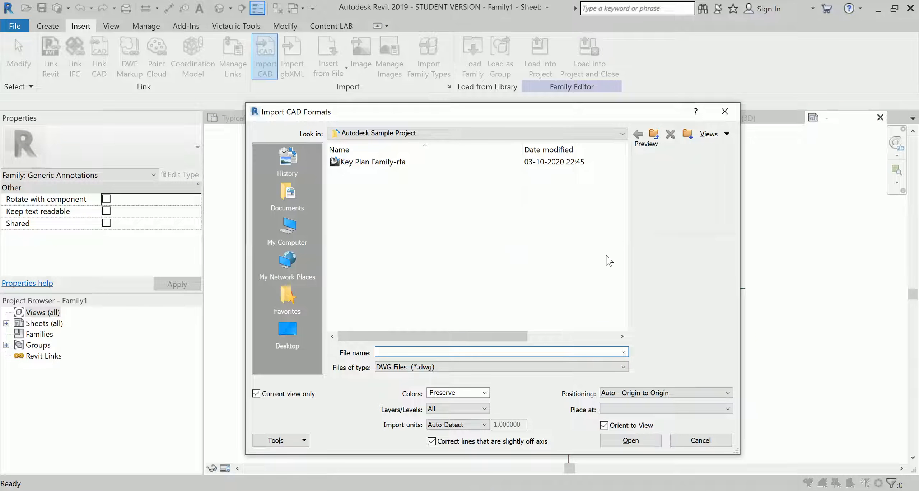
left_click(725, 112)
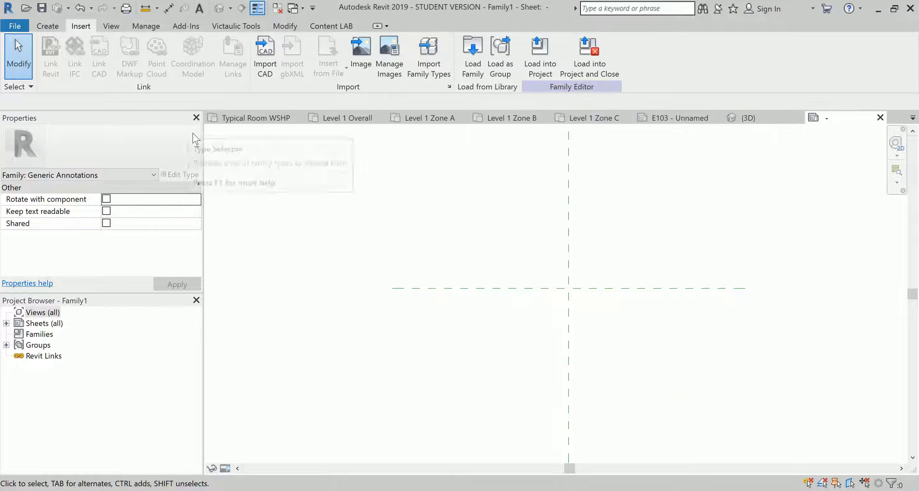
left_click(675, 119)
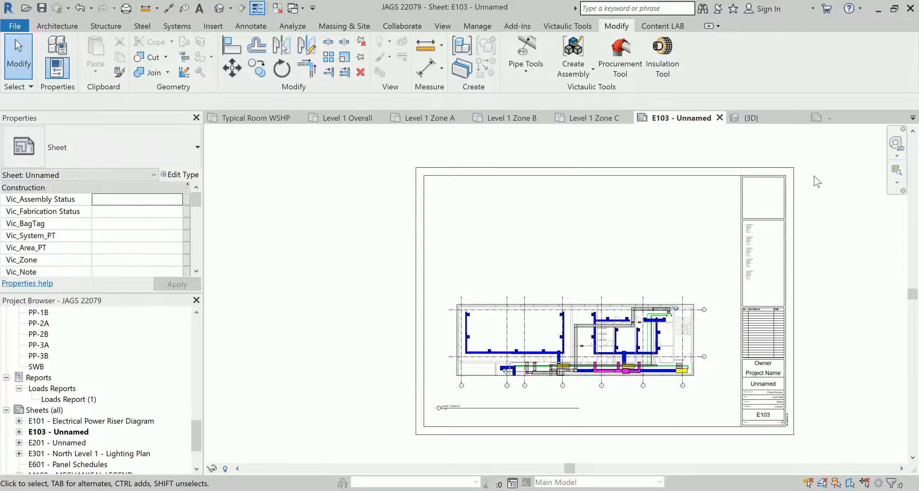
left_click(820, 119)
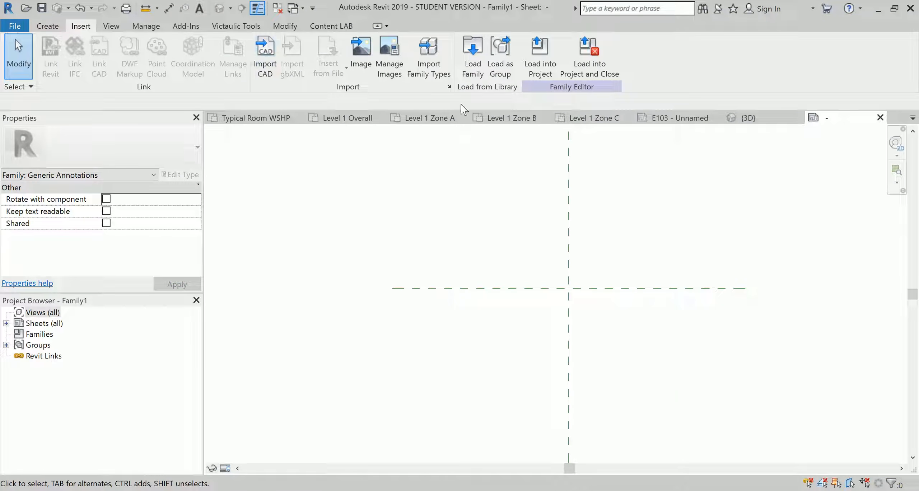
- Import Key Plan.dwg into the annotation family with Auto - Origin to Origin positioning, taking the elements from Model space
left_click(265, 56)
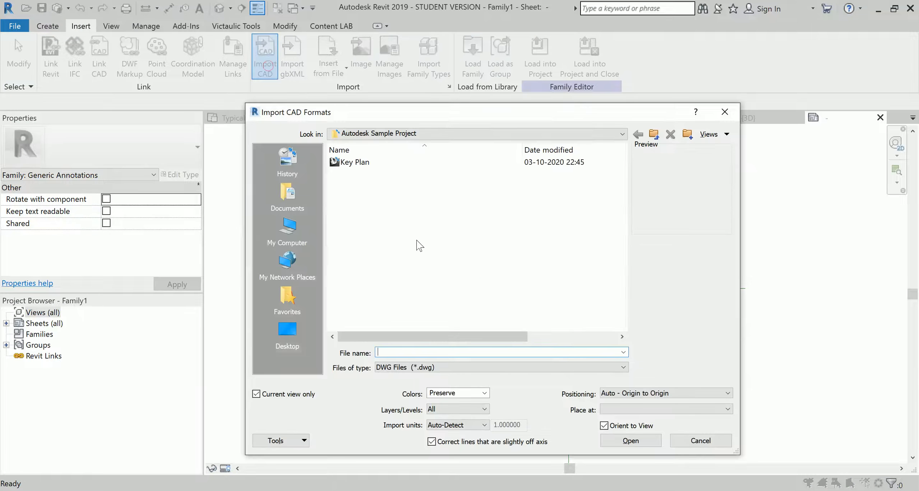
left_click(372, 165)
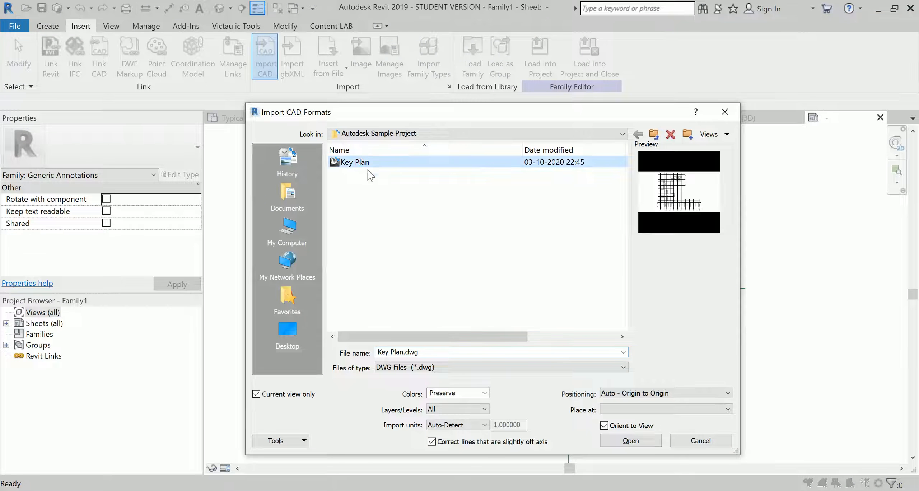
left_click(636, 443)
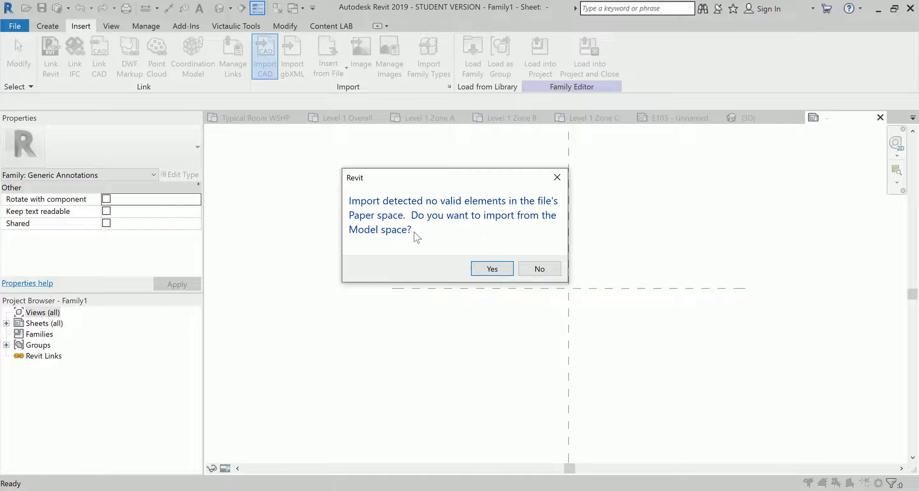
left_click(492, 269)
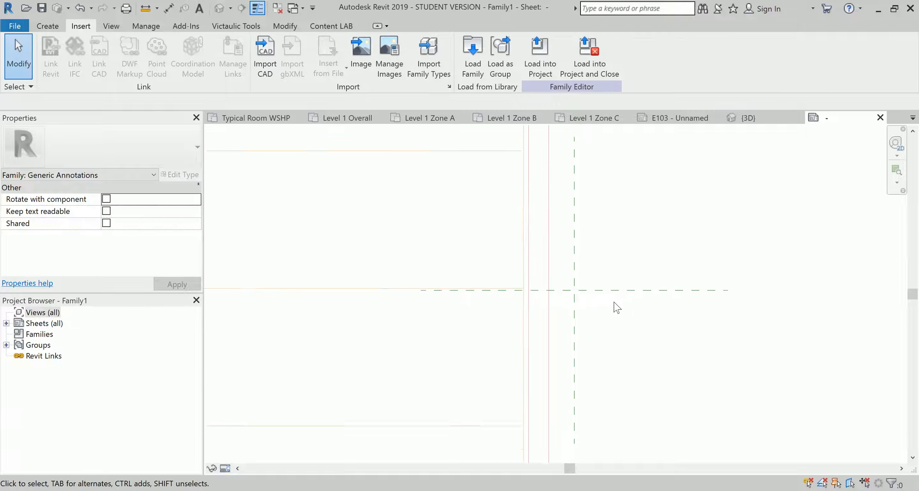
- Scale the imported key plan graphically down to about 0.10 of its size, from an origin beside the upper wing
scroll(615, 306, "down", 6)
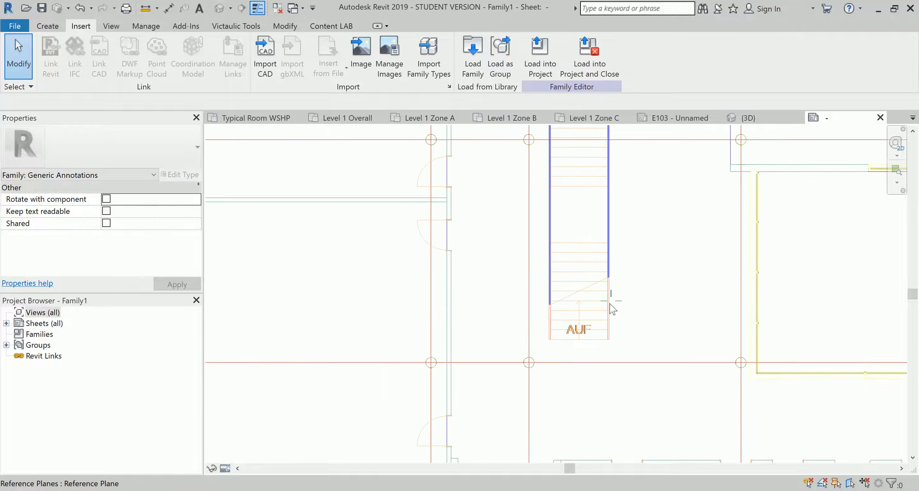
scroll(613, 308, "down", 4)
scroll(614, 307, "up", 6)
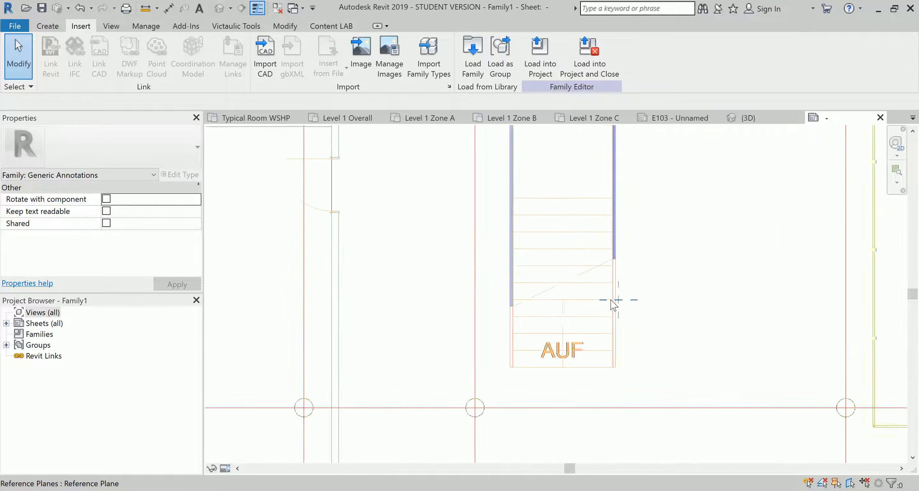
scroll(615, 306, "up", 2)
scroll(636, 307, "down", 5)
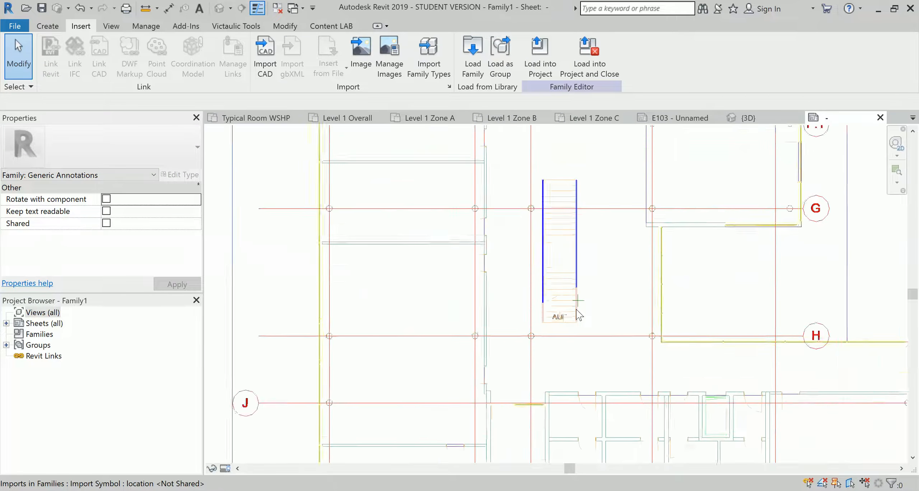
scroll(579, 316, "down", 3)
scroll(614, 285, "down", 4)
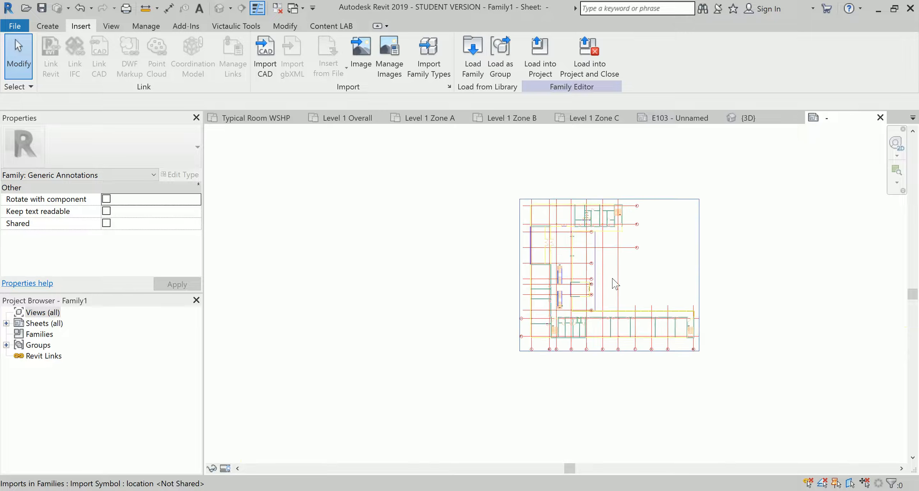
left_click(605, 267)
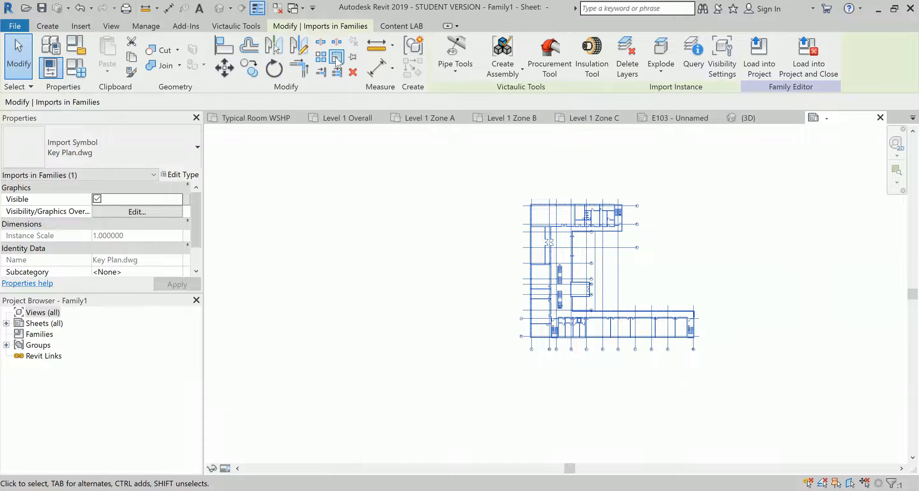
key("r")
key("e")
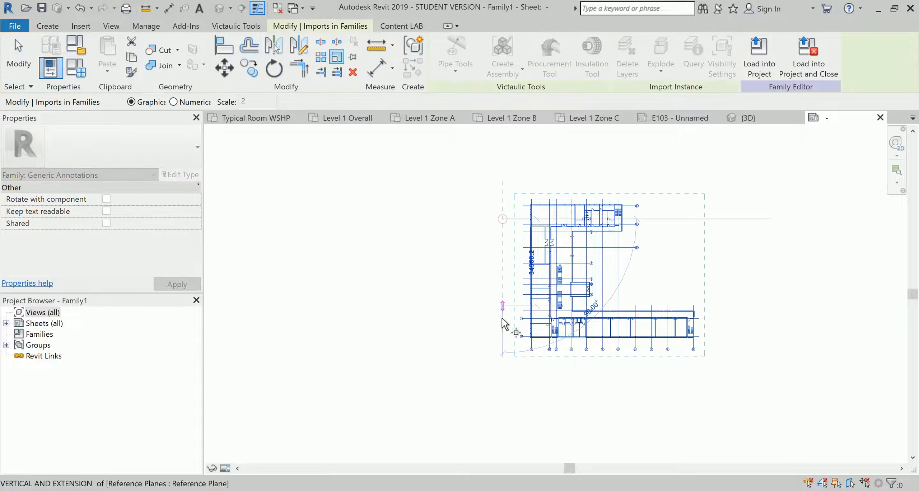
left_click(504, 340)
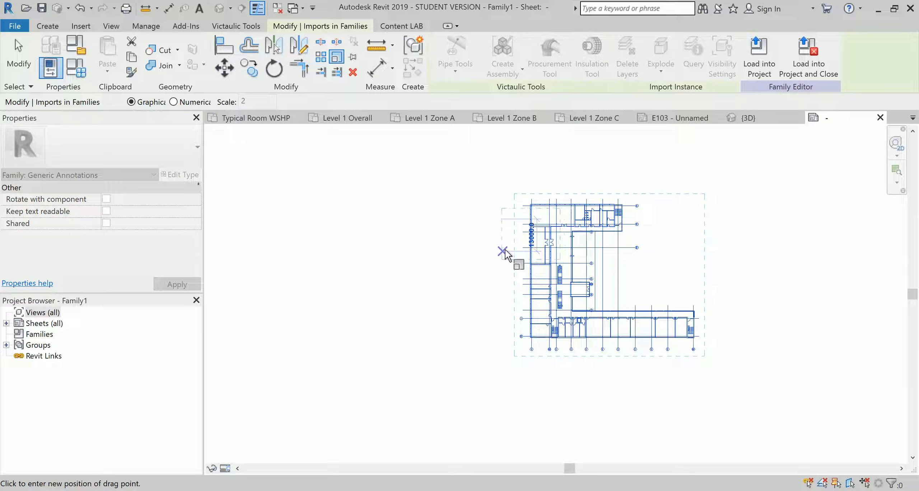
left_click(506, 235)
- Move the scaled key plan import down and to the left of its current position, leaving it deselected
scroll(520, 240, "up", 3)
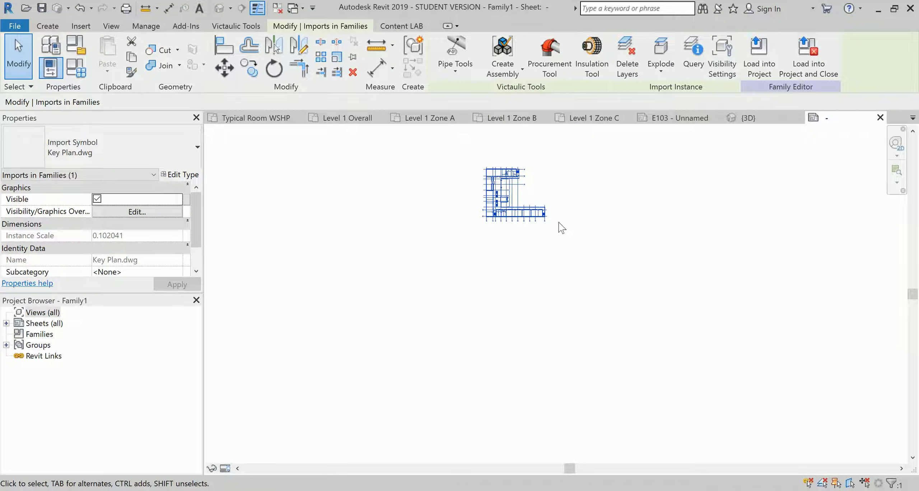
key("z")
key("e")
scroll(475, 153, "up", 8)
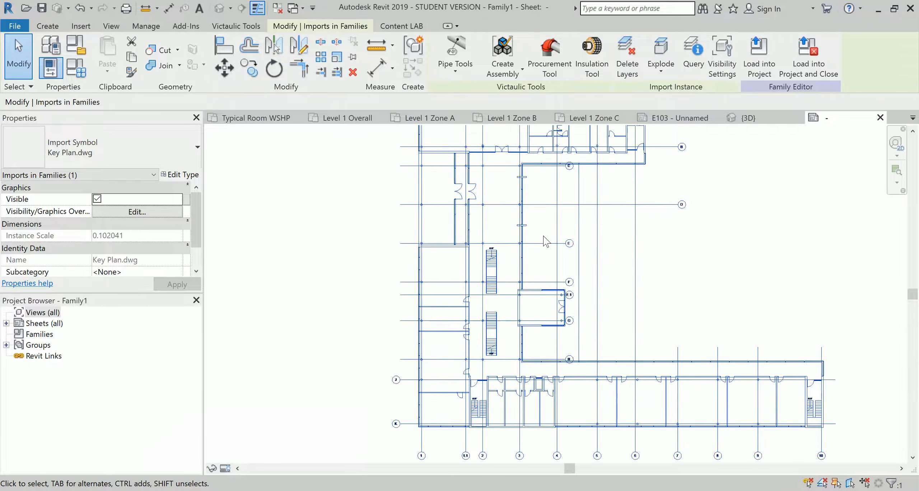
scroll(546, 241, "down", 5)
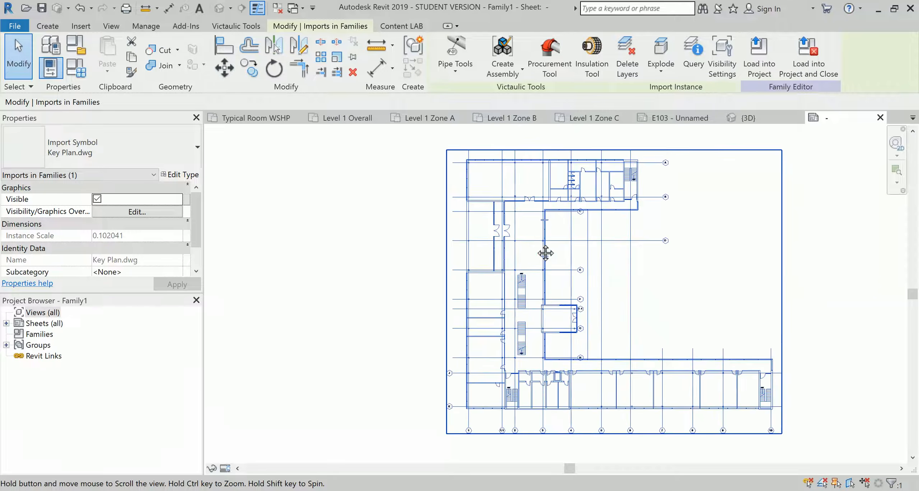
scroll(546, 262, "up", 2)
scroll(544, 258, "down", 4)
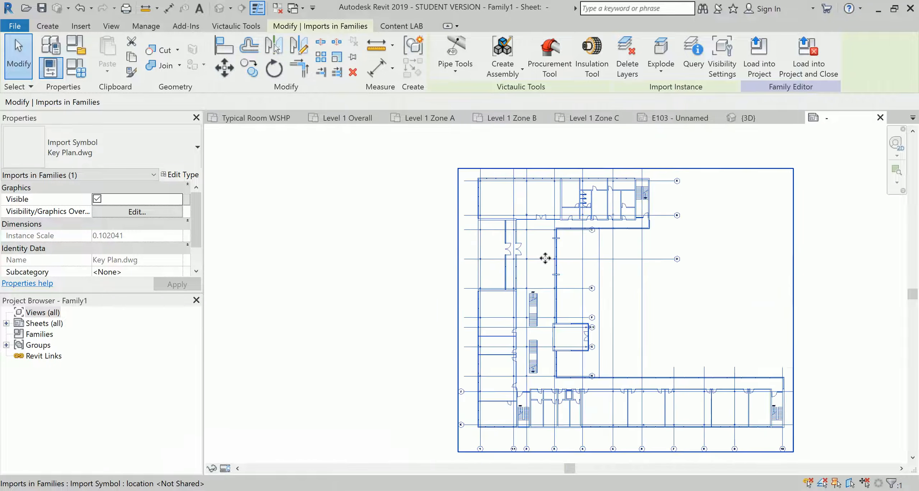
left_click(692, 261)
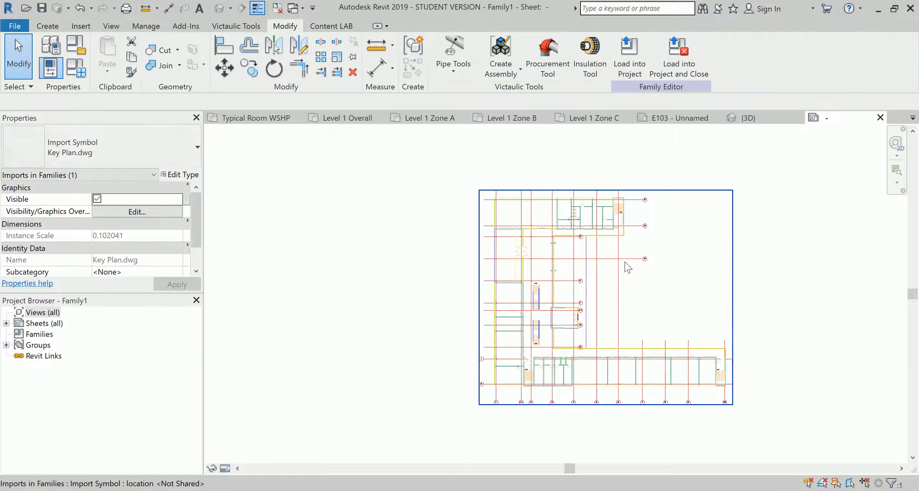
scroll(567, 270, "down", 2)
left_click(555, 268)
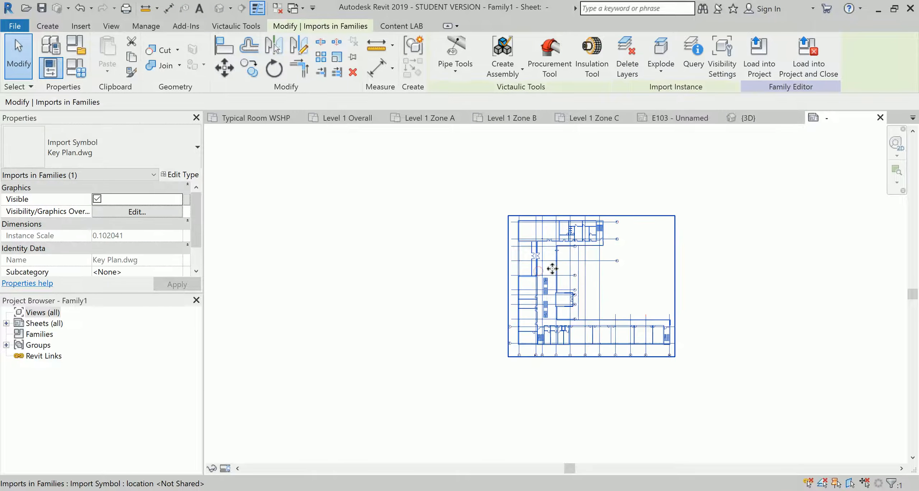
left_click_drag(552, 268, 384, 305)
left_click(564, 323)
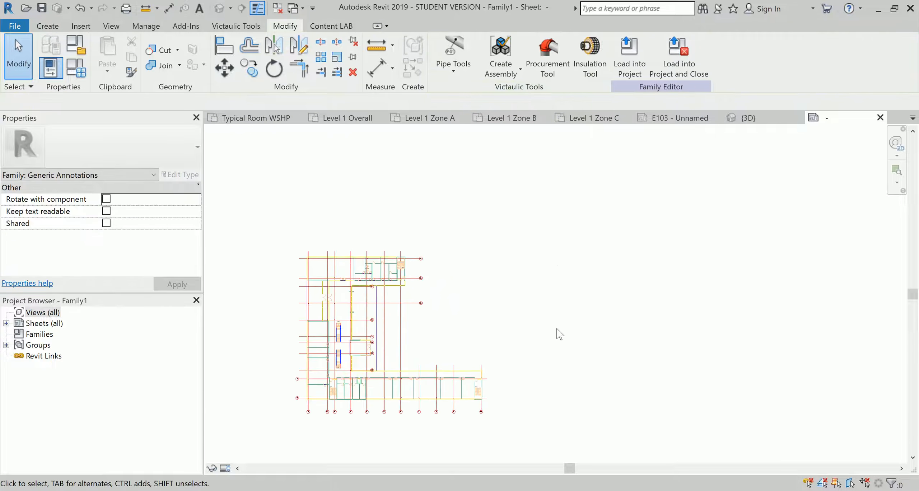
- Move the Key Plan.dwg import down and to the right, close to the reference plane intersection, and leave it deselected
scroll(558, 332, "down", 3)
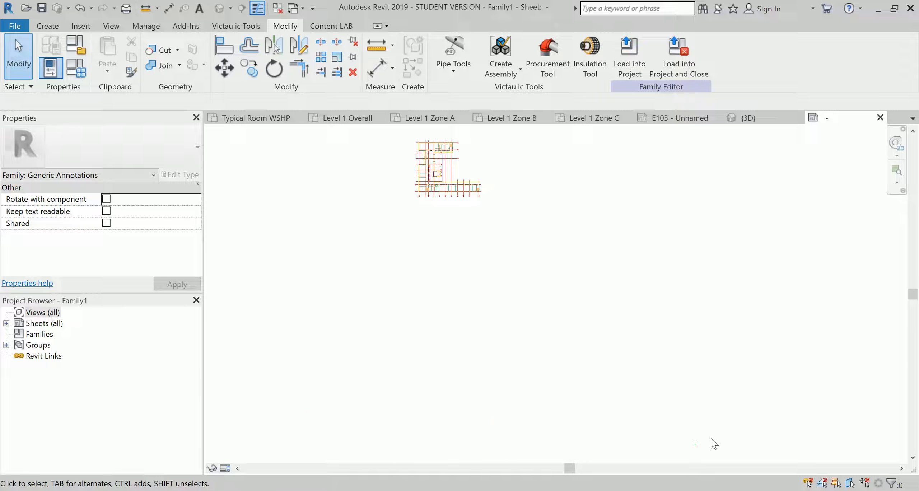
scroll(711, 439, "down", 1)
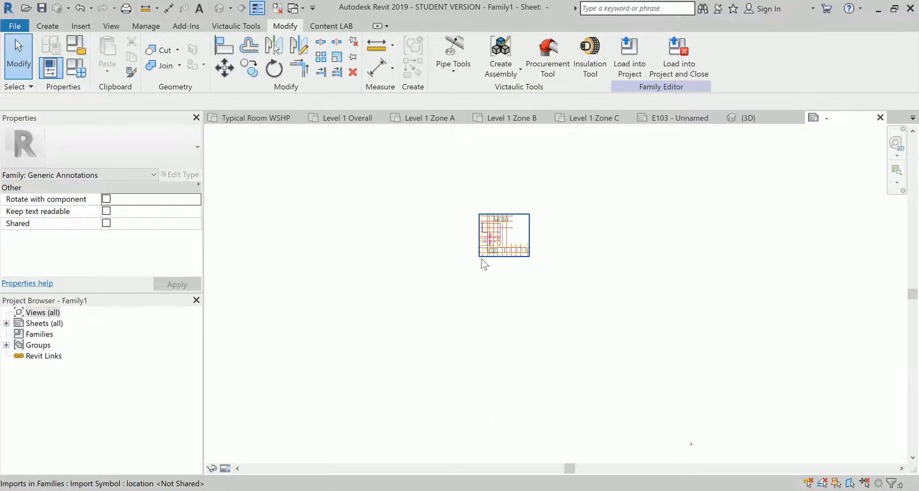
left_click_drag(484, 264, 625, 456)
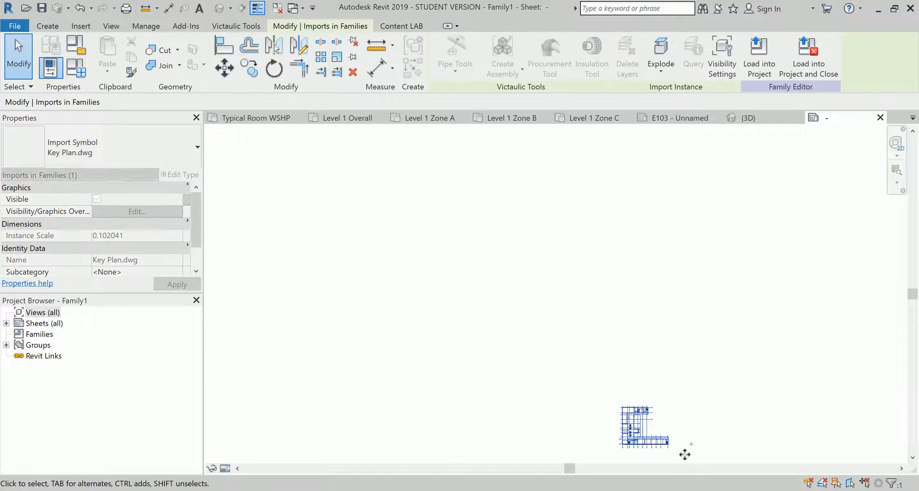
scroll(685, 454, "up", 3)
middle_click_drag(613, 390, 529, 284)
scroll(636, 334, "up", 3)
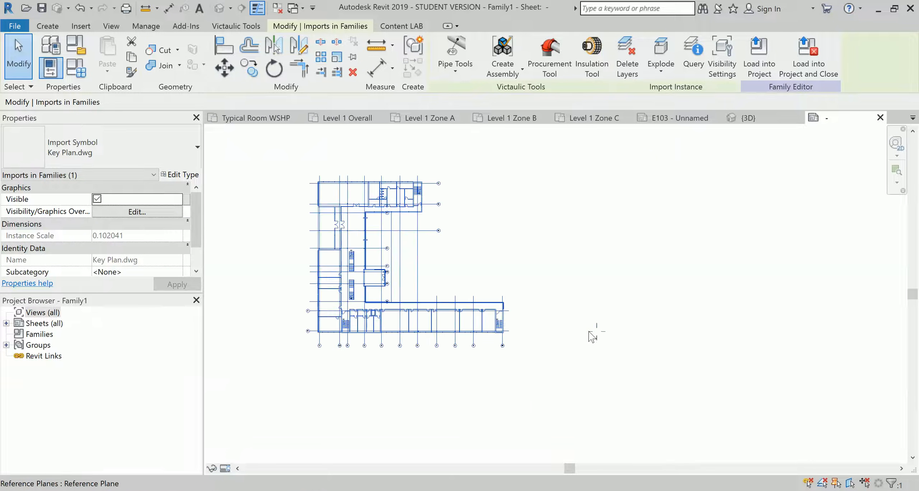
scroll(594, 336, "up", 6)
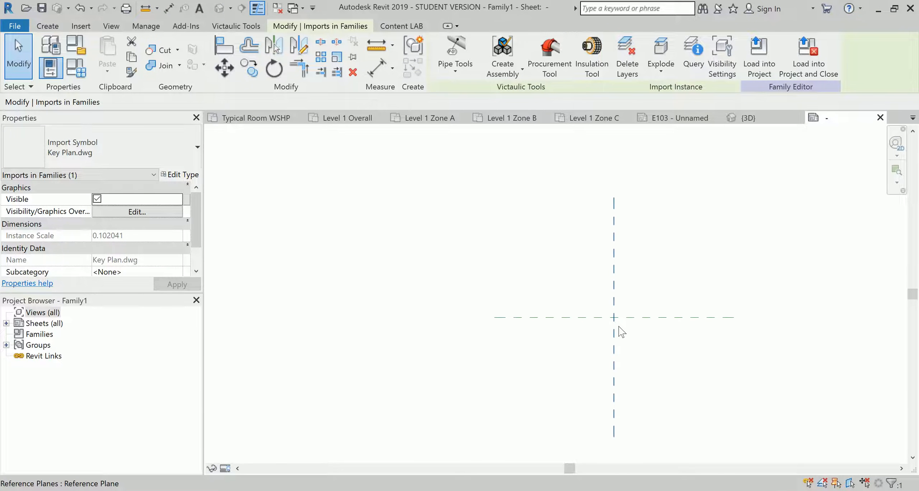
scroll(617, 323, "up", 3)
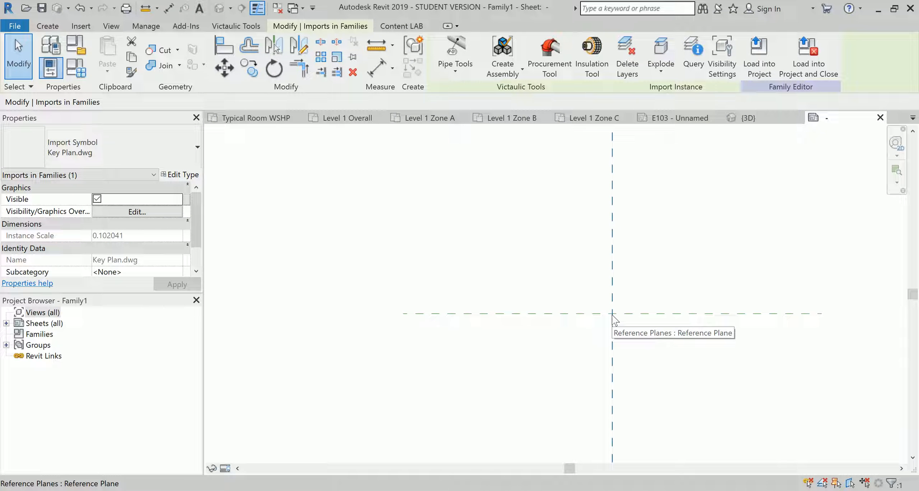
scroll(613, 318, "down", 9)
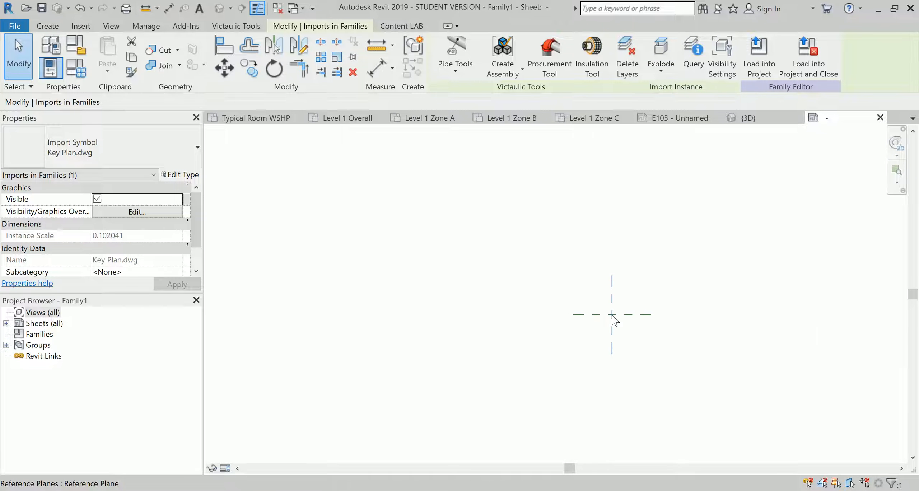
key("Escape")
- Scale the key plan import graphically down to an instance scale of about 0.004, from an origin beside the upper wing
scroll(478, 284, "down", 2)
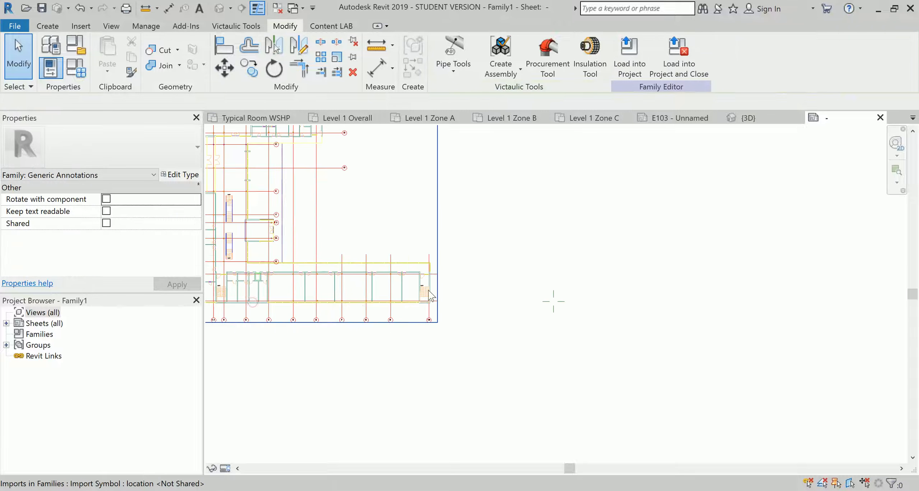
scroll(467, 312, "down", 2)
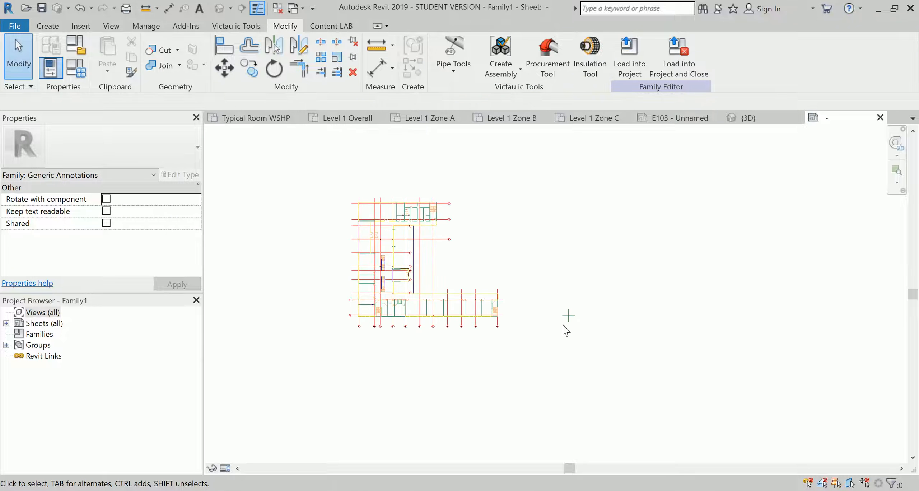
left_click(409, 267)
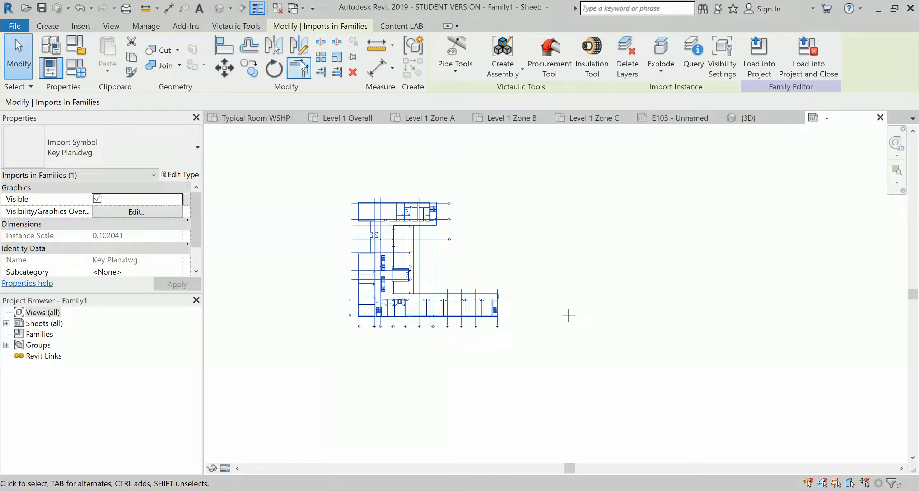
left_click(337, 59)
left_click(470, 205)
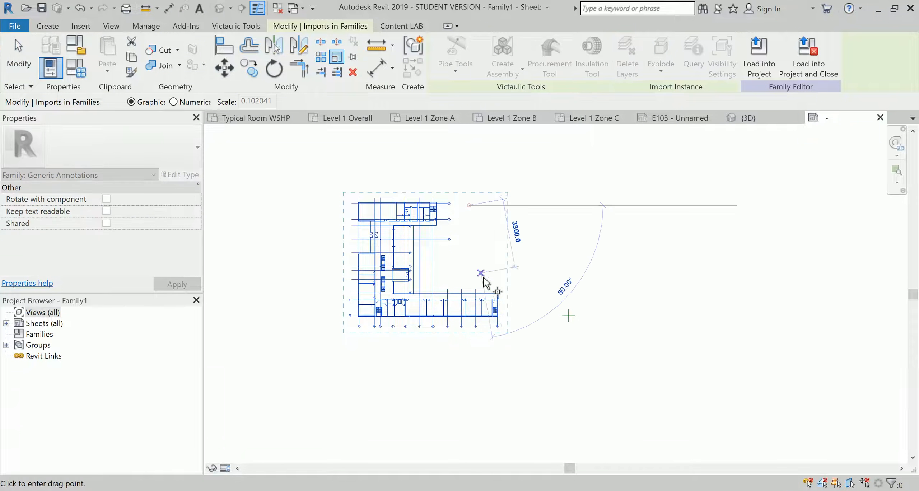
left_click(473, 308)
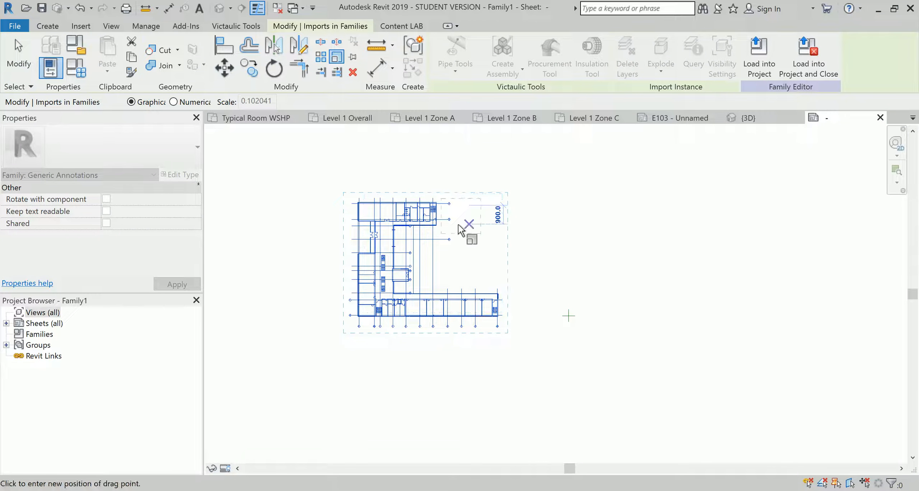
left_click(461, 212)
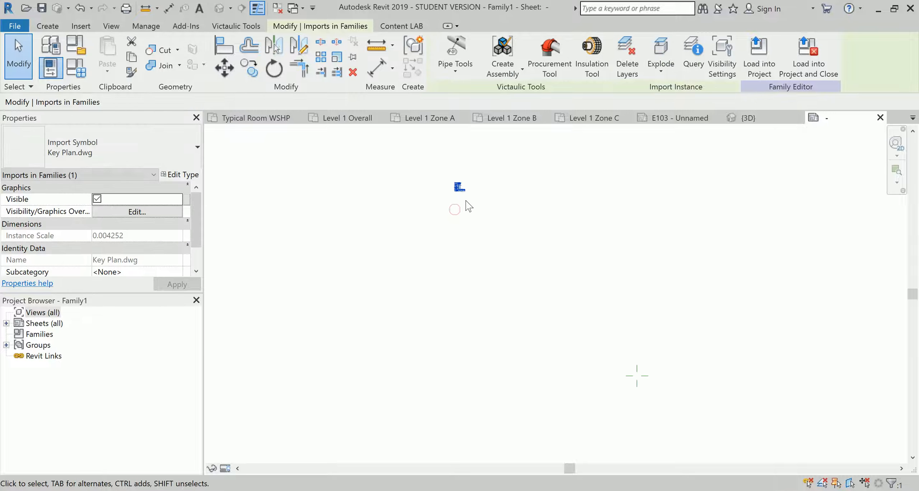
- Move the reduced key plan import onto the reference plane intersection and deselect it
left_click_drag(648, 383, 648, 385)
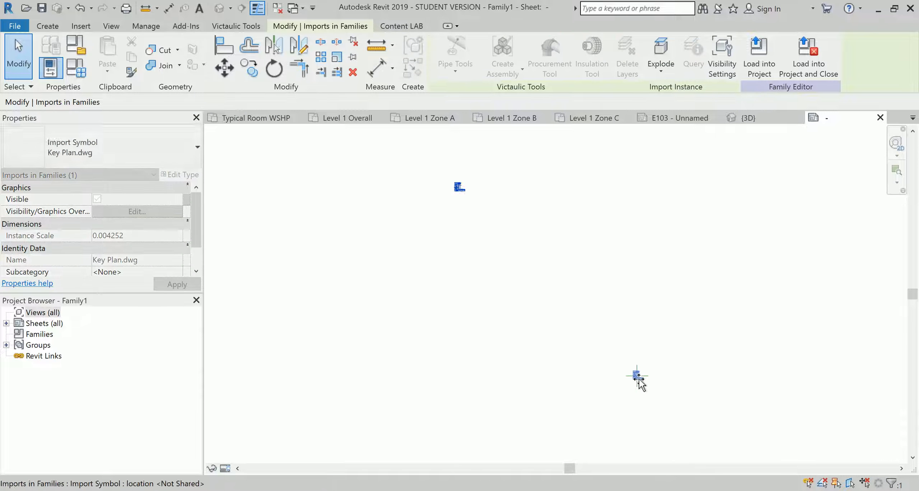
scroll(648, 387, "up", 5)
scroll(642, 388, "up", 4)
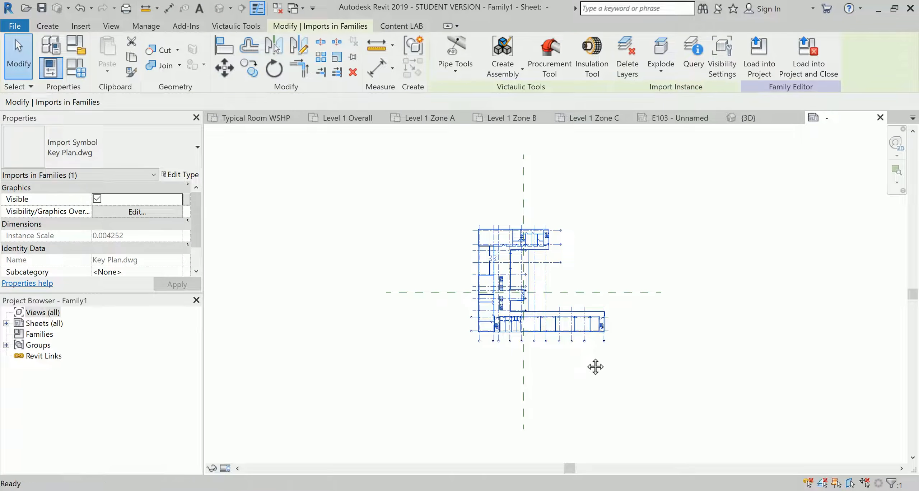
key("Escape")
- Scale the key plan import graphically down again to an instance scale of about 0.0012, from an origin level with its upper edge
left_click(510, 287)
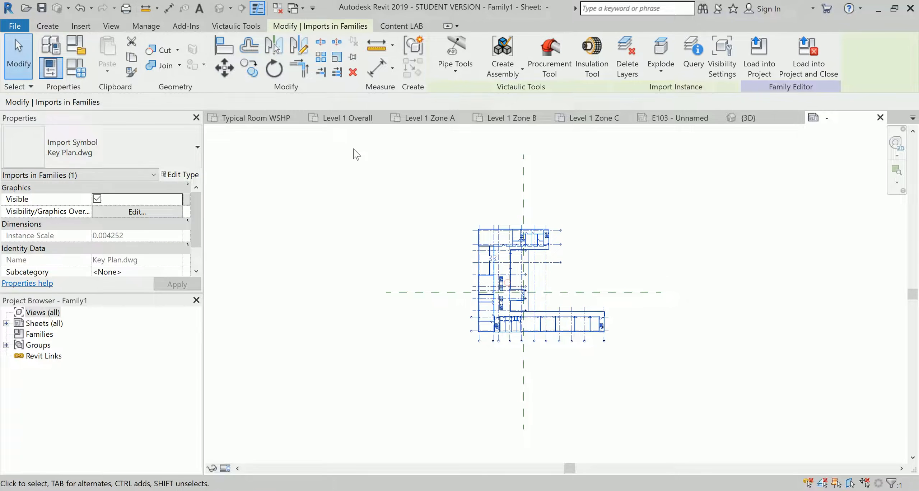
left_click(336, 57)
left_click(610, 229)
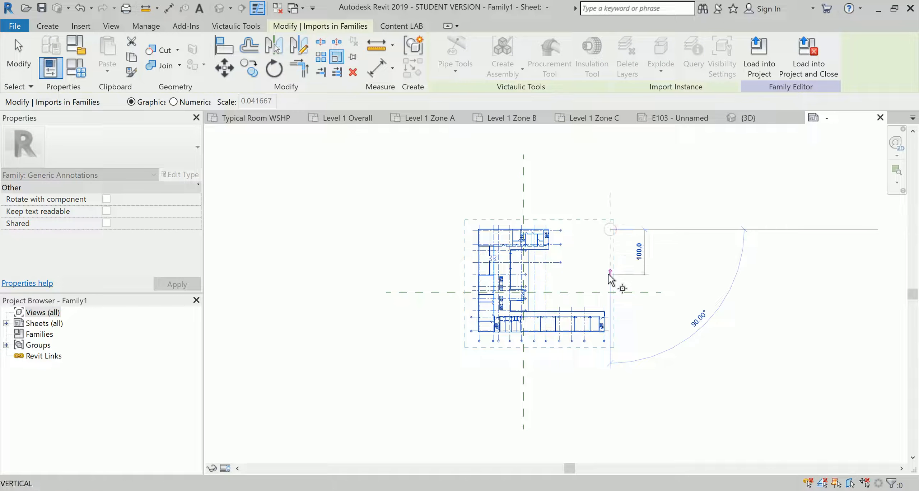
left_click(611, 290)
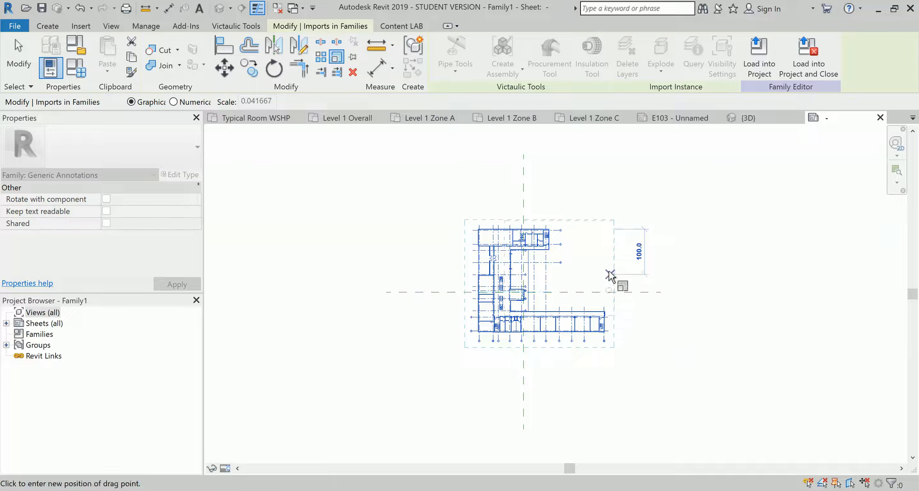
left_click(610, 249)
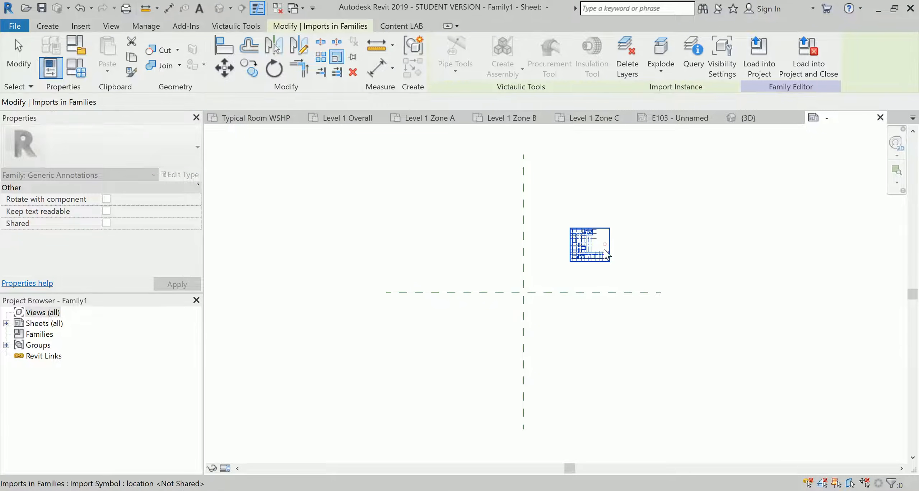
- Move the smaller key plan import down and to the left so it sits over the reference plane intersection
scroll(613, 253, "up", 2)
left_click_drag(576, 243, 473, 324)
scroll(467, 335, "up", 2)
scroll(467, 335, "up", 2)
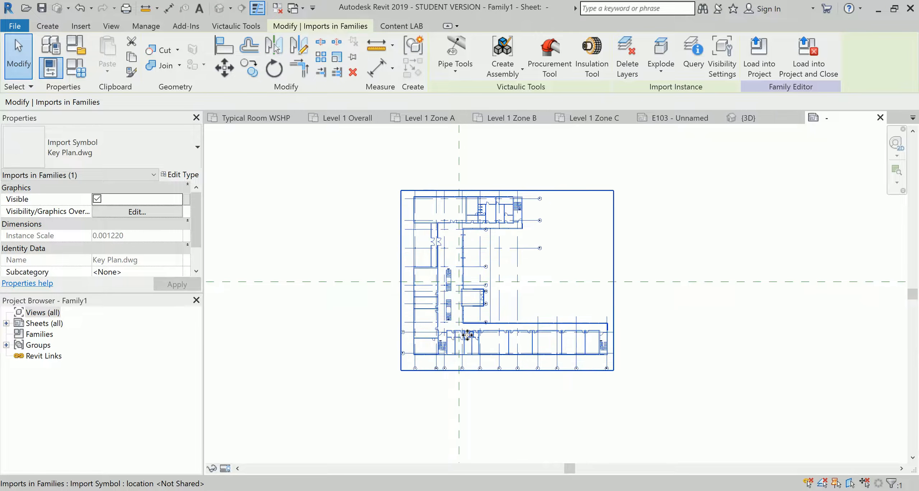
left_click(337, 56)
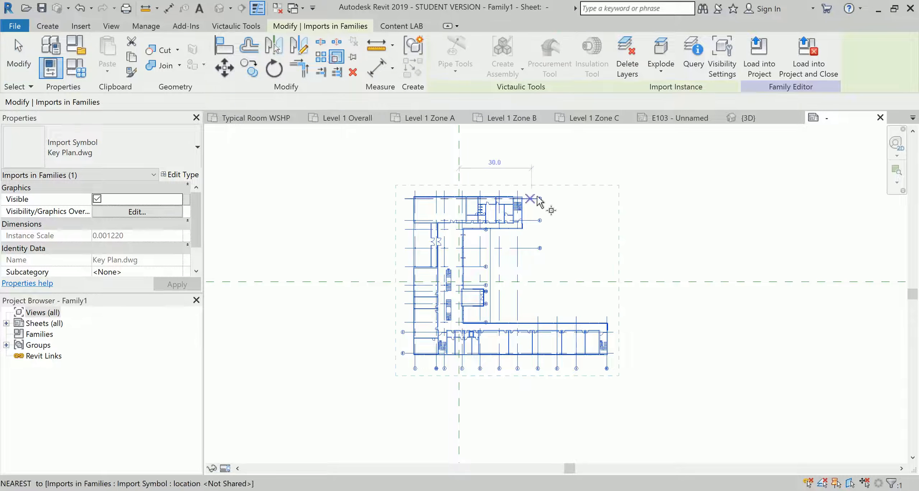
left_click(560, 212)
left_click(557, 239)
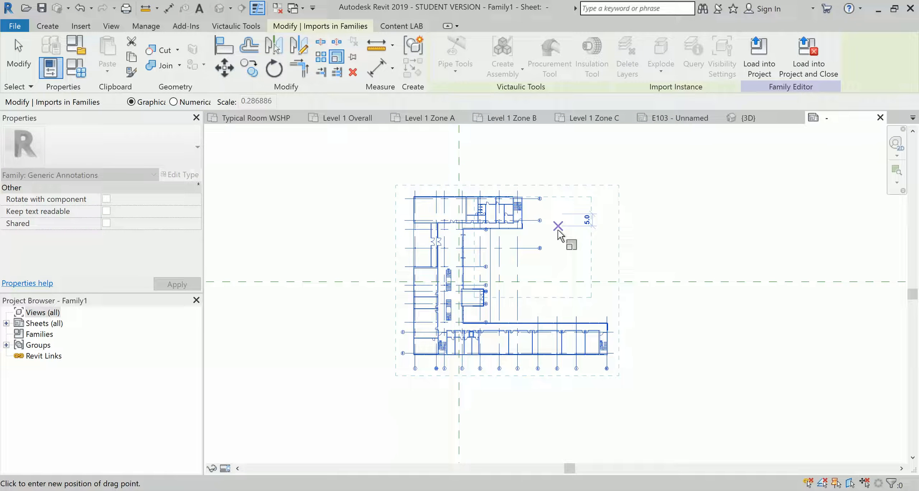
left_click(557, 239)
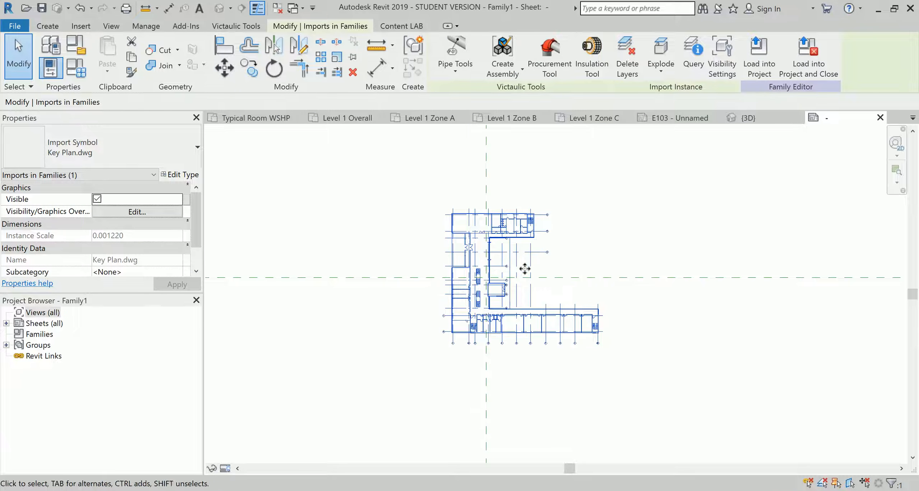
key("Escape")
- Inspect the scaled key plan's grid bubbles, upper wing and lower wing around the reference planes
scroll(531, 194, "up", 2)
scroll(545, 213, "up", 3)
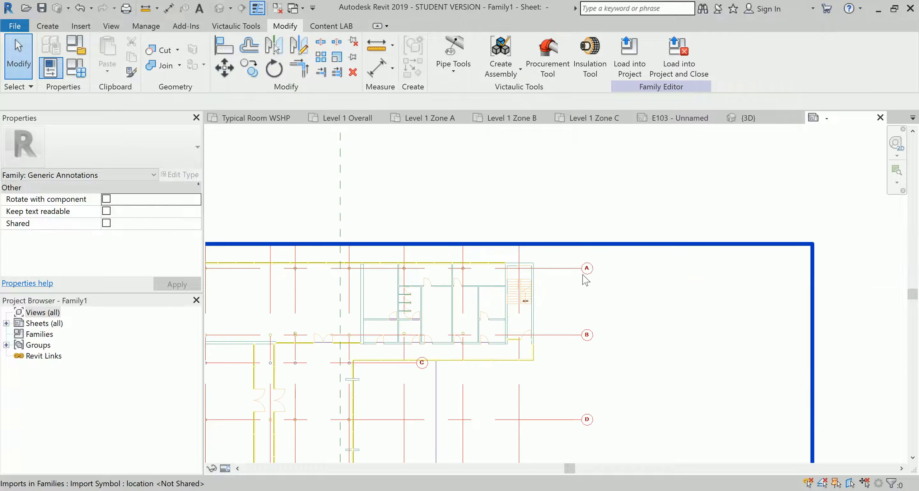
scroll(591, 264, "down", 4)
middle_click_drag(588, 342, 571, 242)
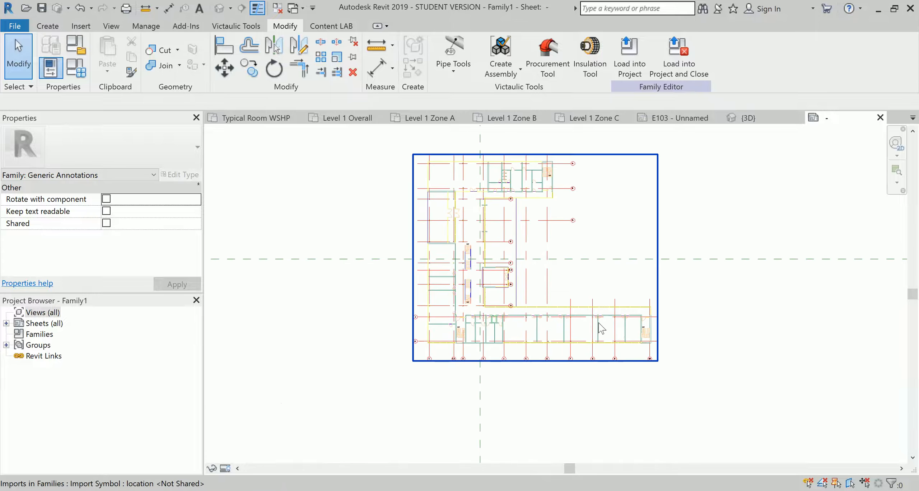
scroll(625, 325, "up", 6)
scroll(644, 329, "down", 4)
middle_click_drag(464, 246, 525, 310)
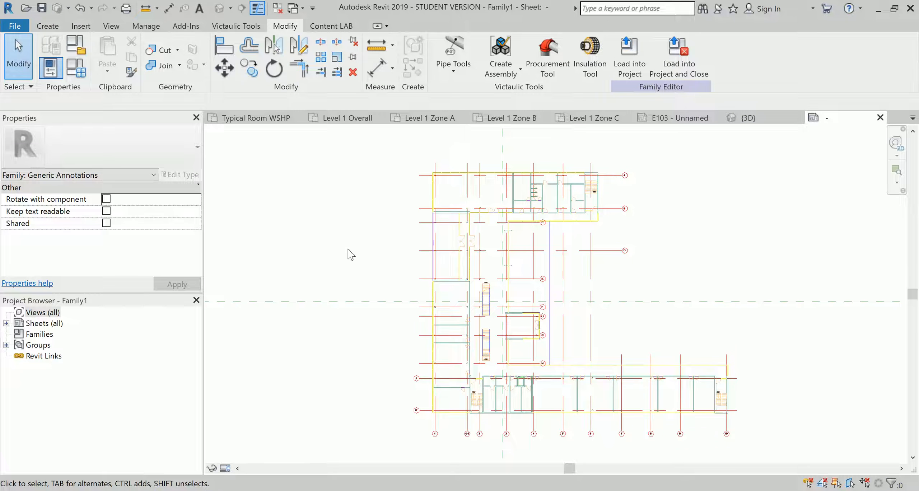
- Create a rectangular filled region about 45.0 by 13.3 covering the key plan's upper wing from corner to corner, then deselect it
left_click(47, 26)
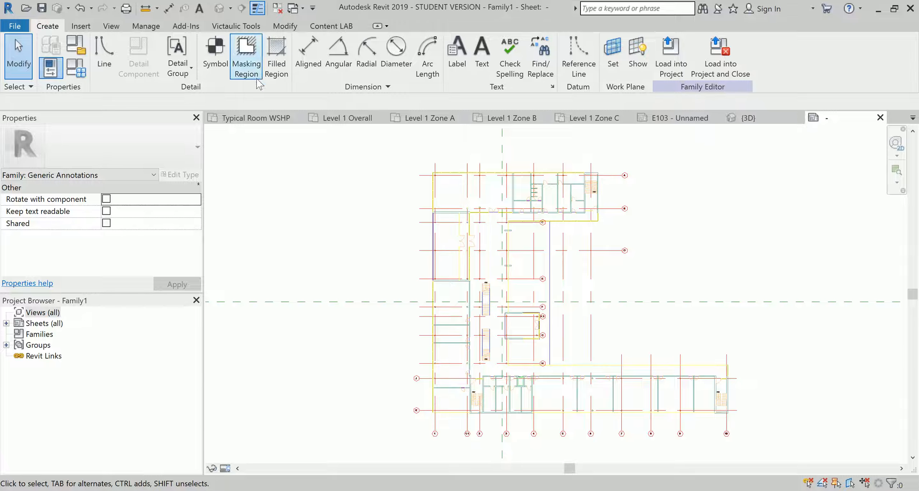
left_click(276, 70)
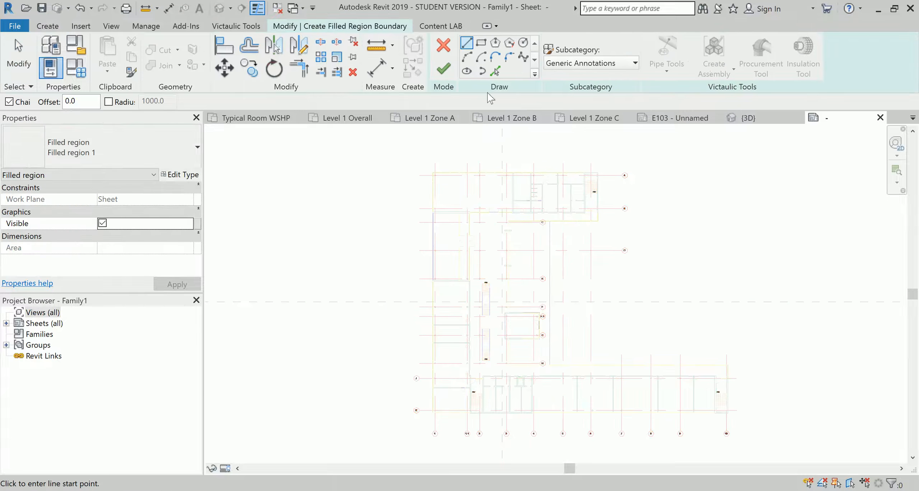
left_click(480, 42)
scroll(423, 184, "up", 5)
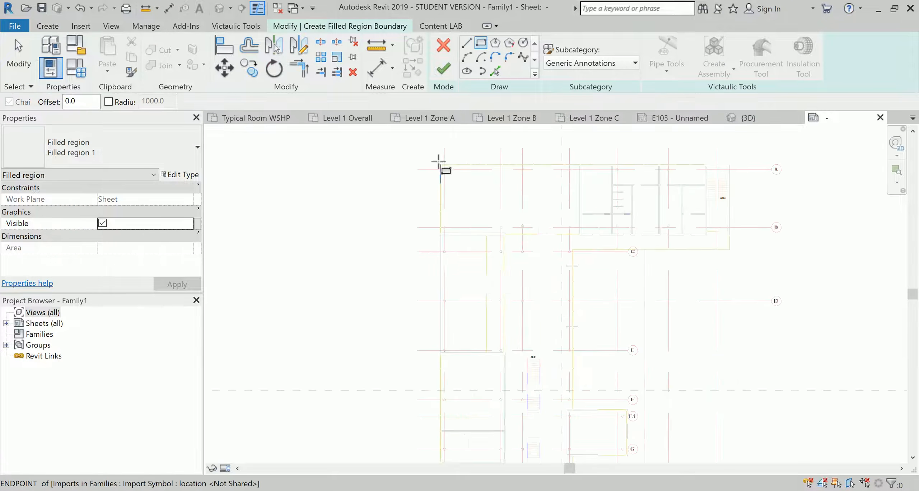
left_click(443, 172)
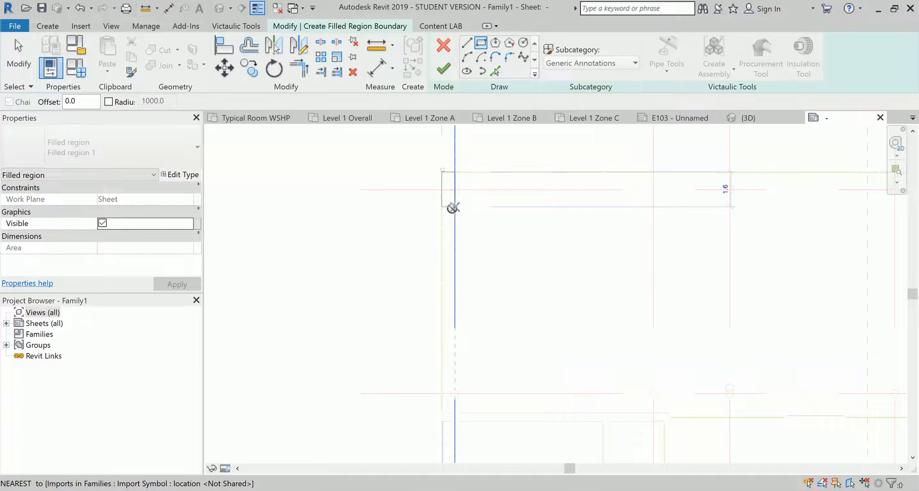
scroll(451, 205, "down", 4)
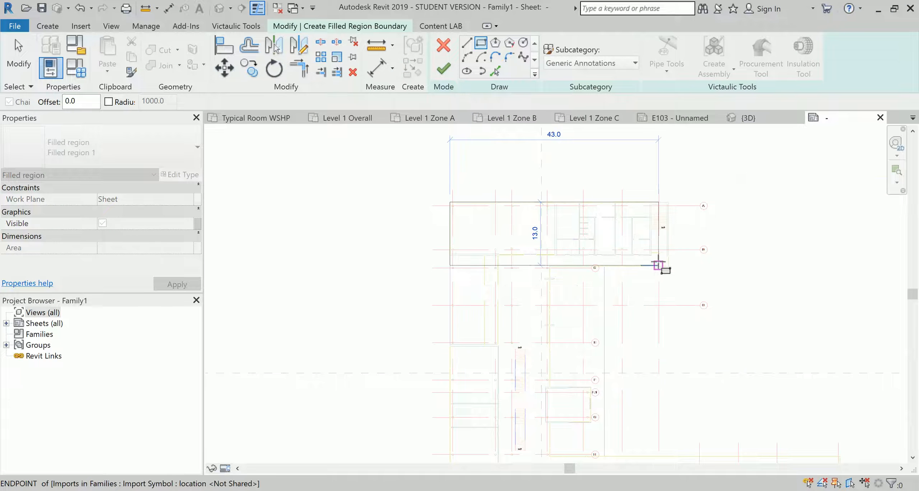
scroll(660, 264, "up", 3)
left_click(674, 269)
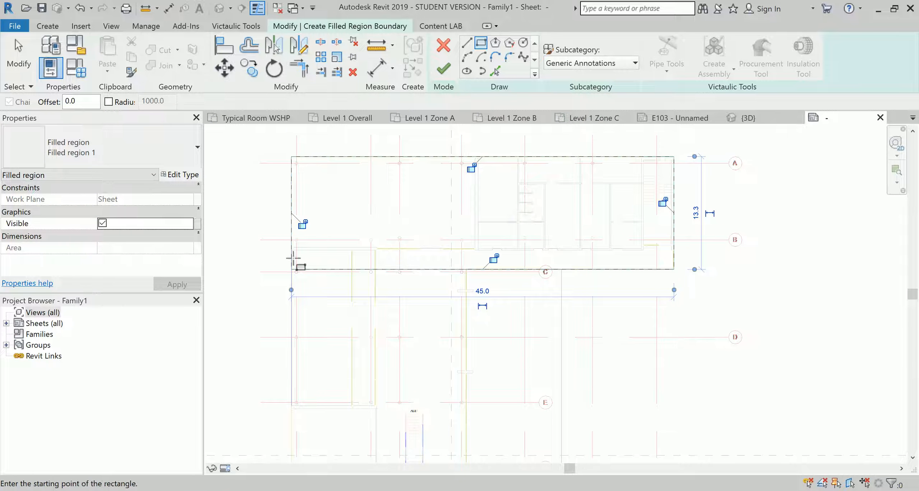
key("Escape")
key("Escape")
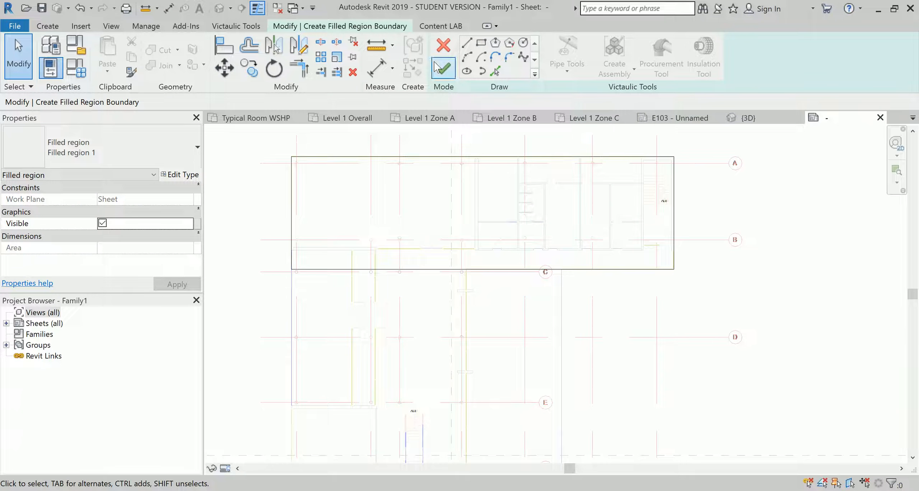
left_click(444, 69)
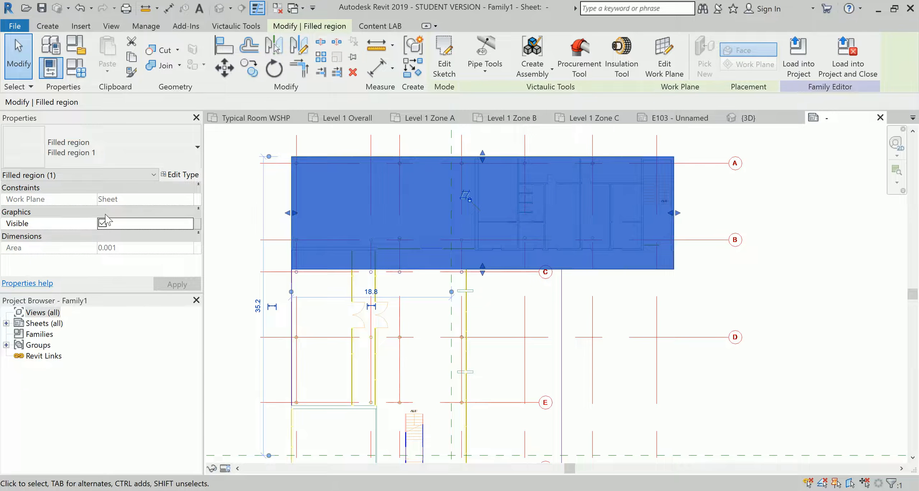
key("Escape")
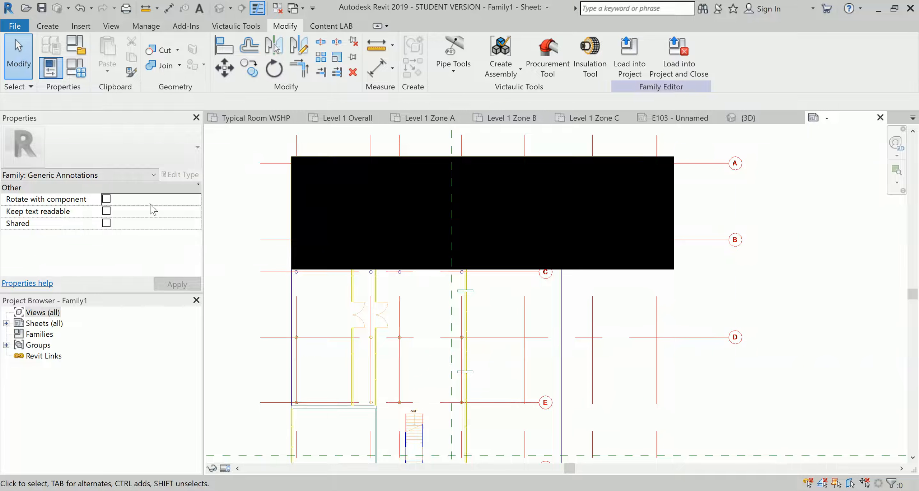
- Select the filled region over the key plan's upper wing and rename its type to Zone A
left_click(316, 175)
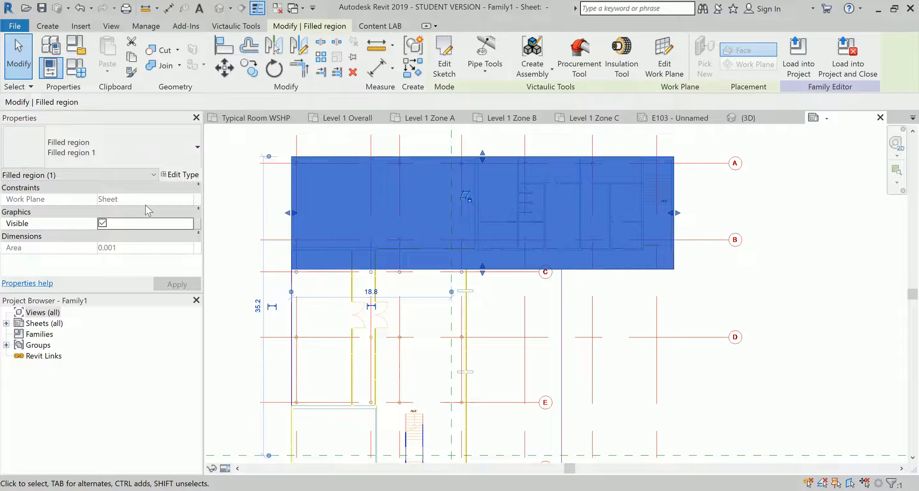
left_click(138, 143)
left_click(140, 148)
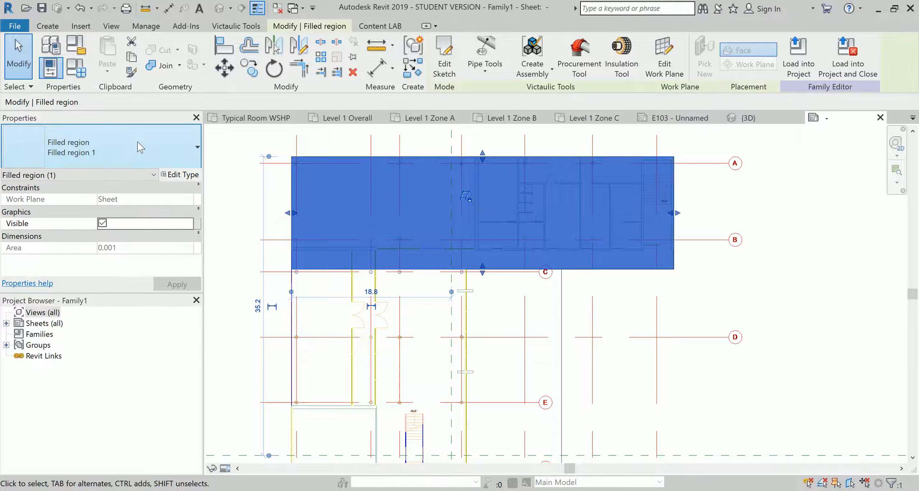
left_click(179, 175)
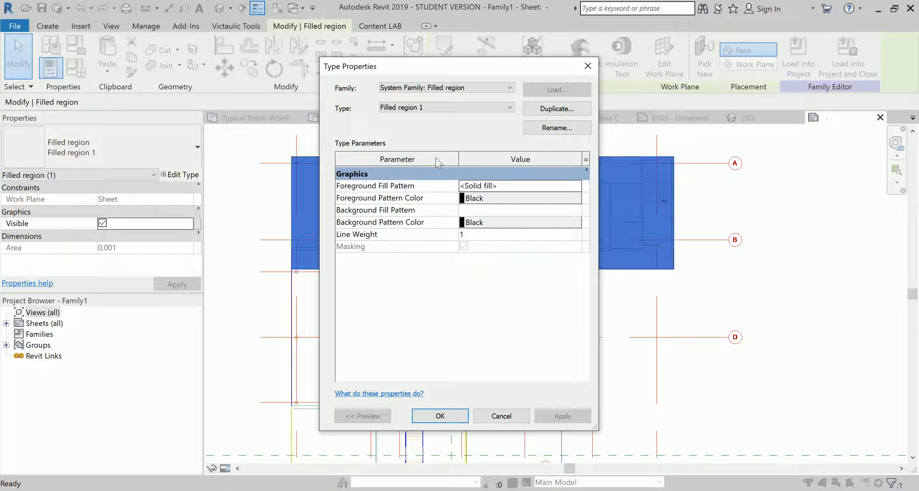
left_click(557, 128)
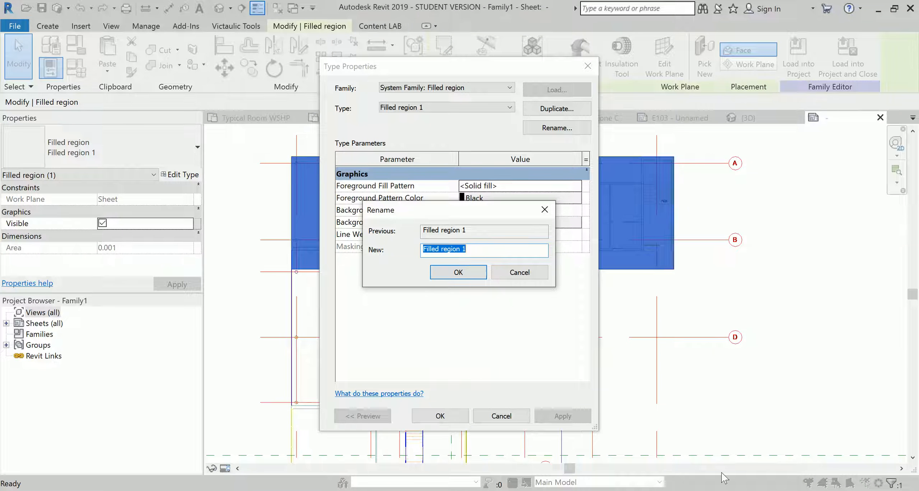
left_click(851, 481)
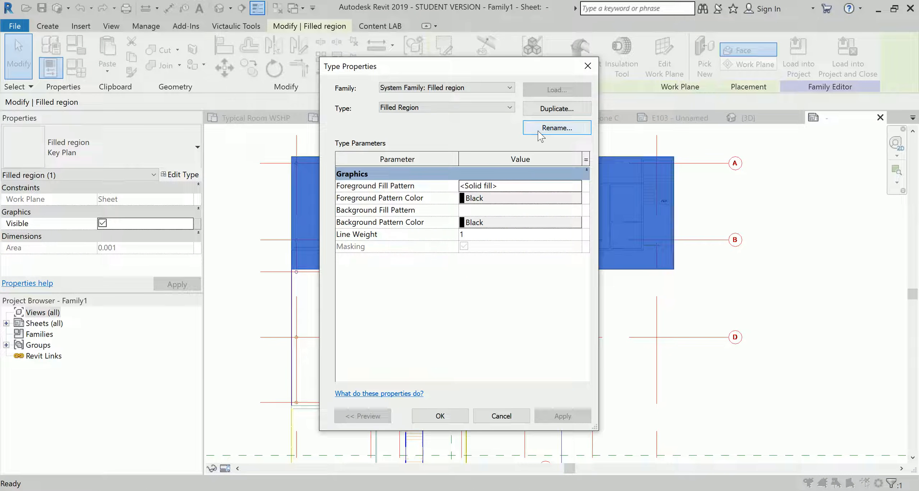
left_click(547, 128)
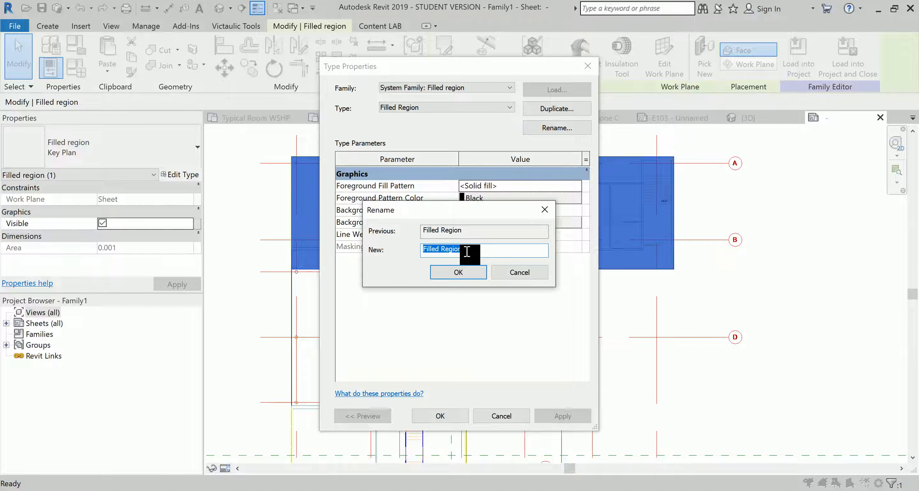
type("Zone A")
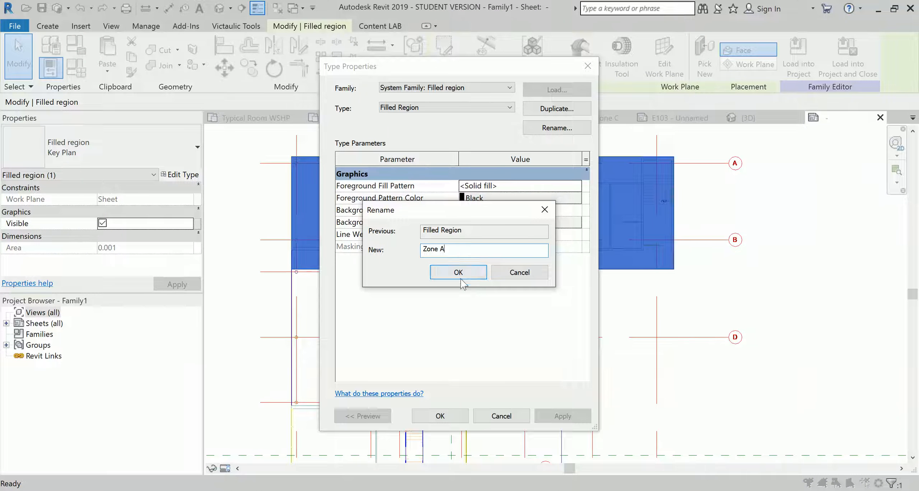
left_click(458, 273)
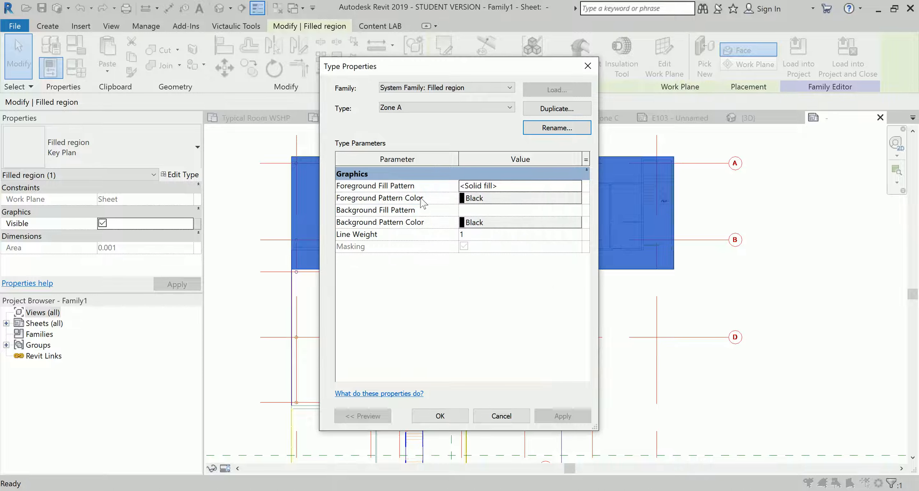
- Set both the foreground and background pattern colors of the Zone A type to Red
left_click(505, 201)
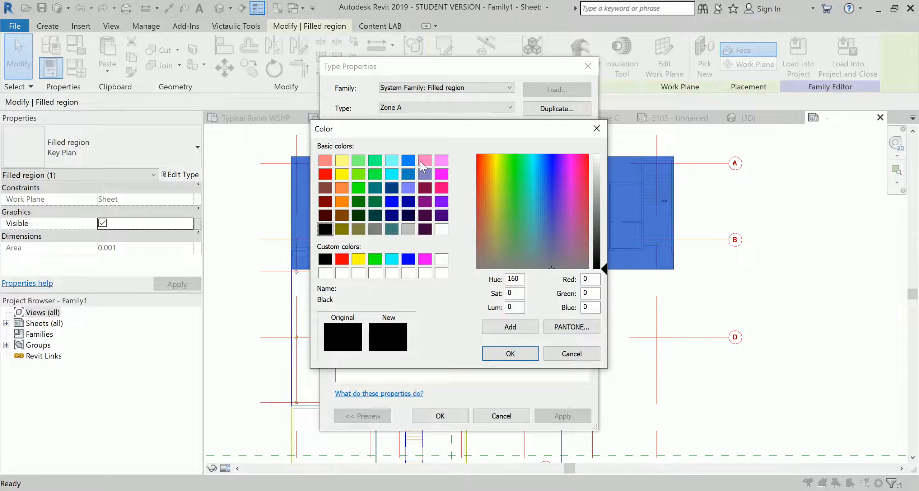
left_click(326, 174)
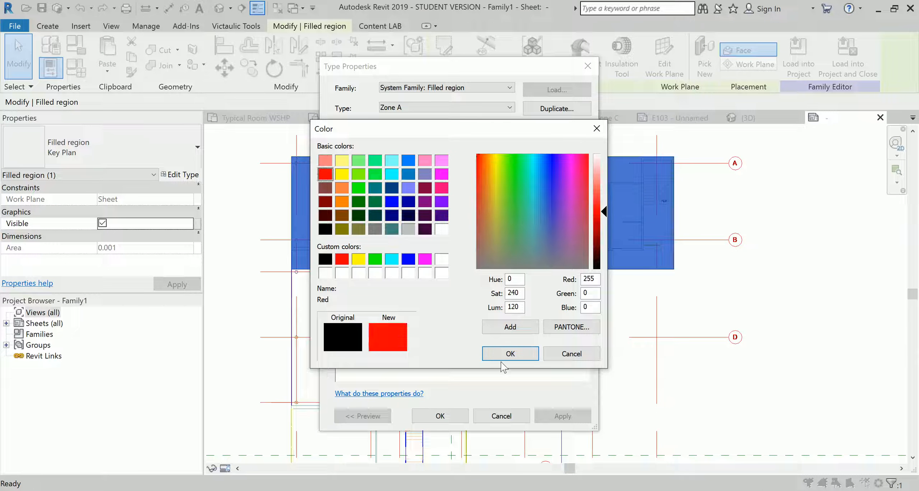
left_click(511, 353)
left_click(566, 227)
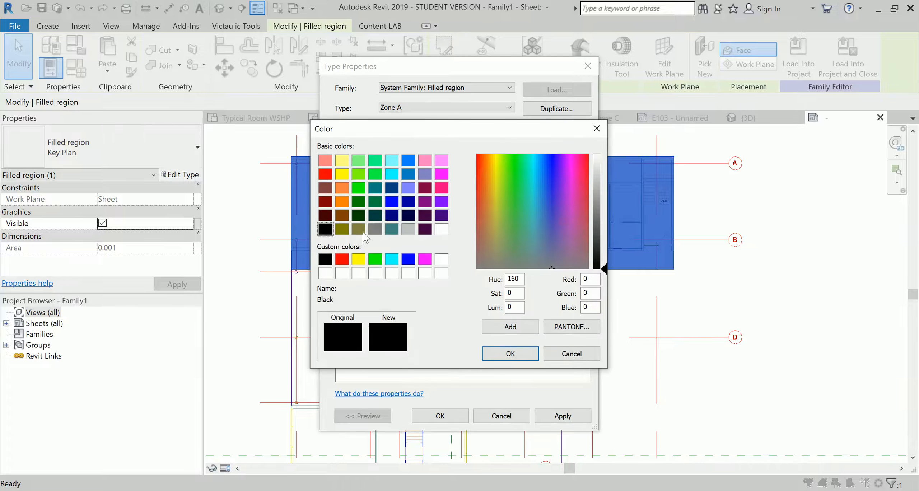
left_click(325, 174)
left_click(510, 354)
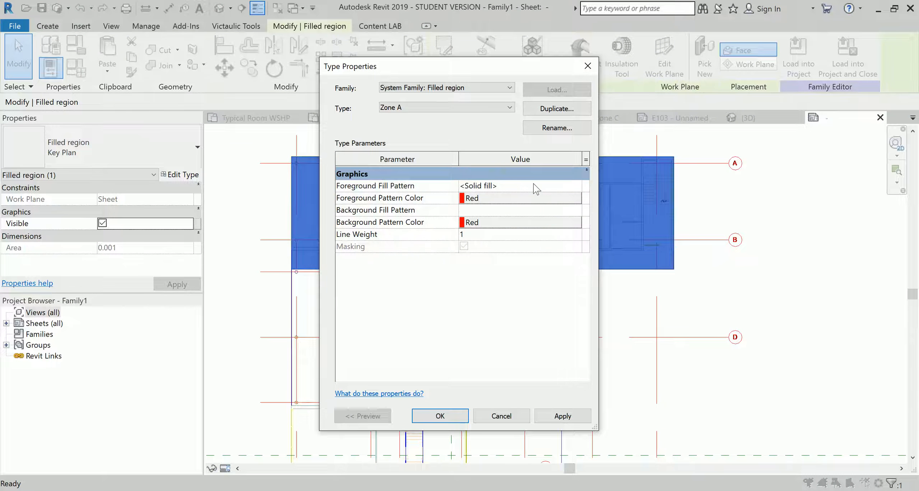
- Create a basic drafting pattern of parallel lines at 45° with 3 mm spacing and apply it as Zone A's foreground fill
left_click(576, 186)
left_click(576, 186)
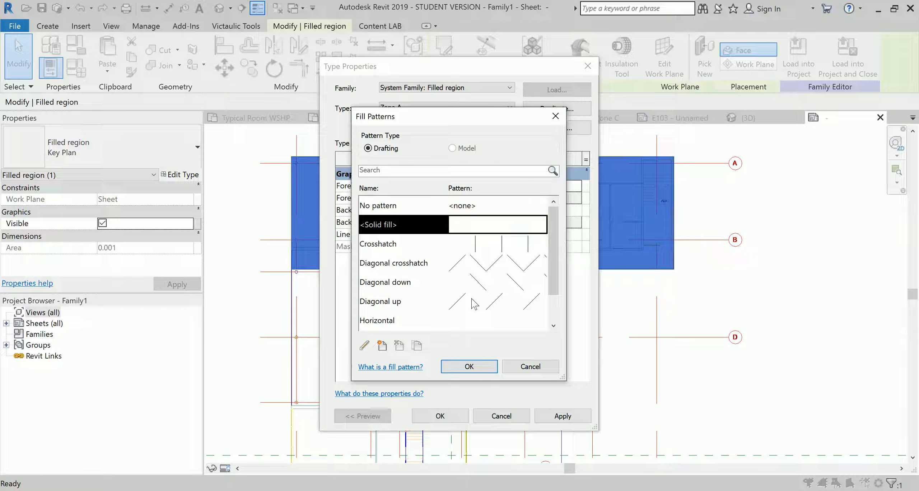
scroll(472, 291, "down", 1)
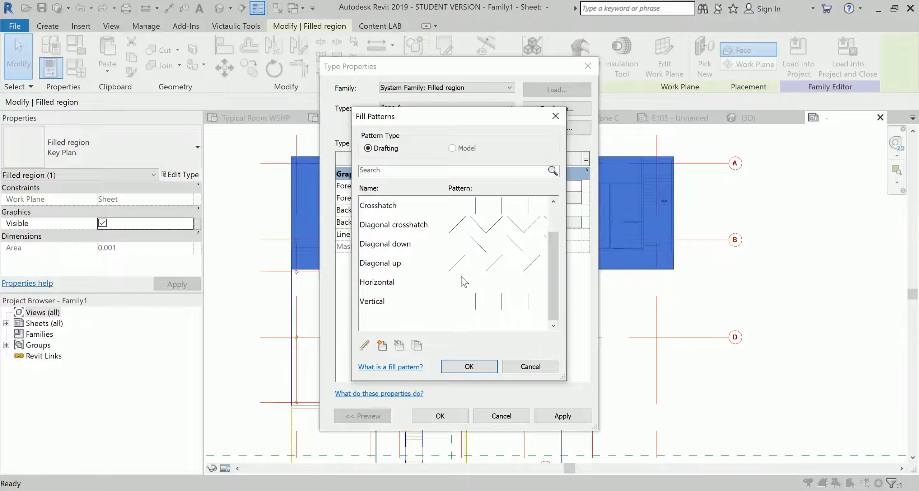
left_click(451, 265)
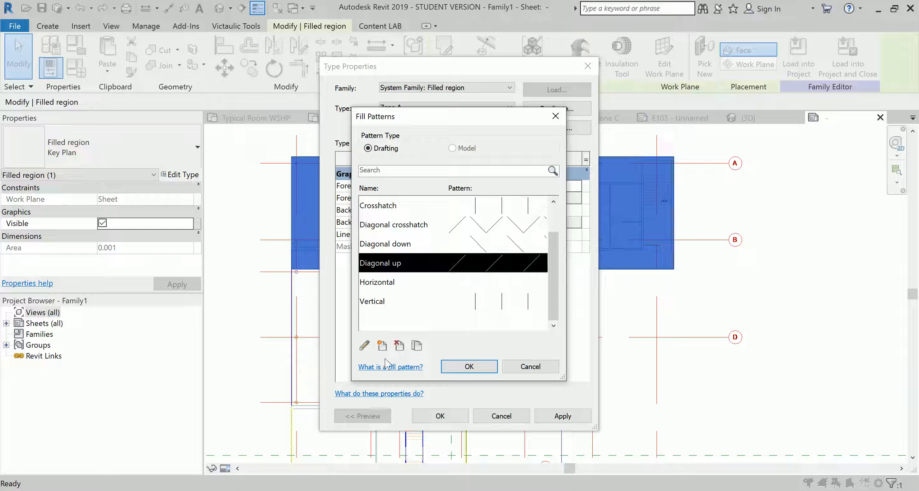
left_click(382, 346)
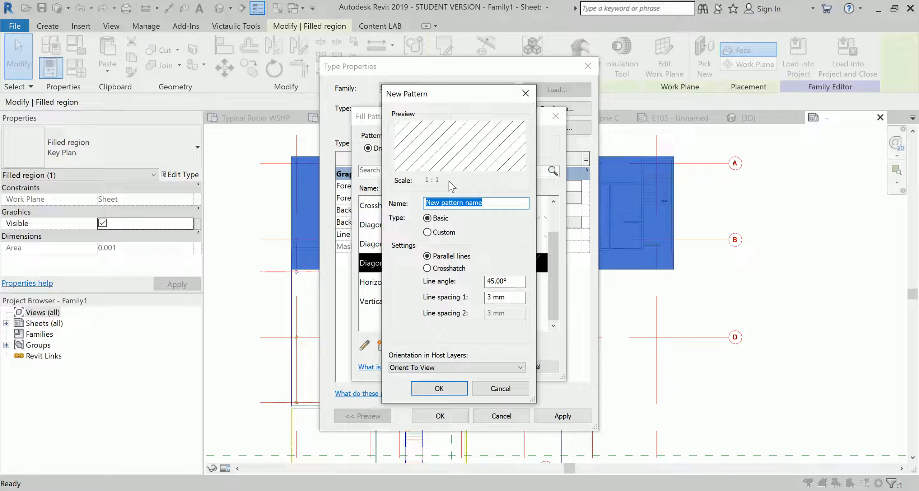
left_click(439, 388)
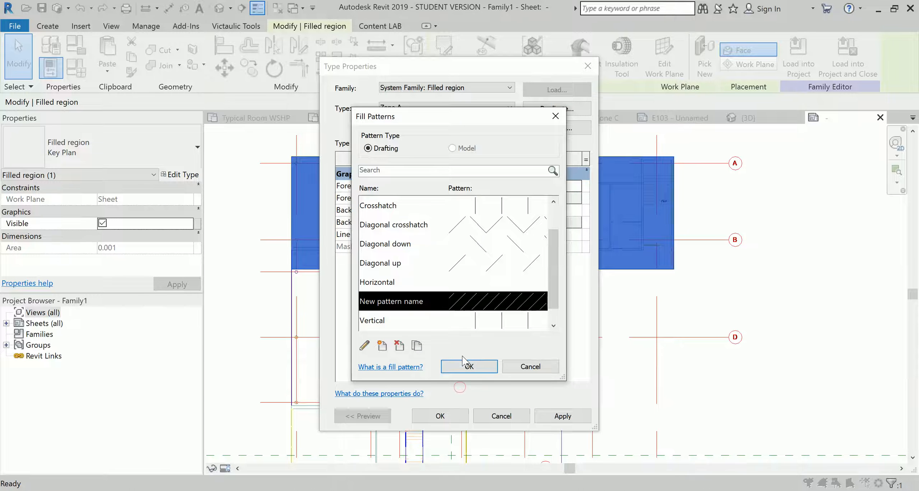
left_click(467, 365)
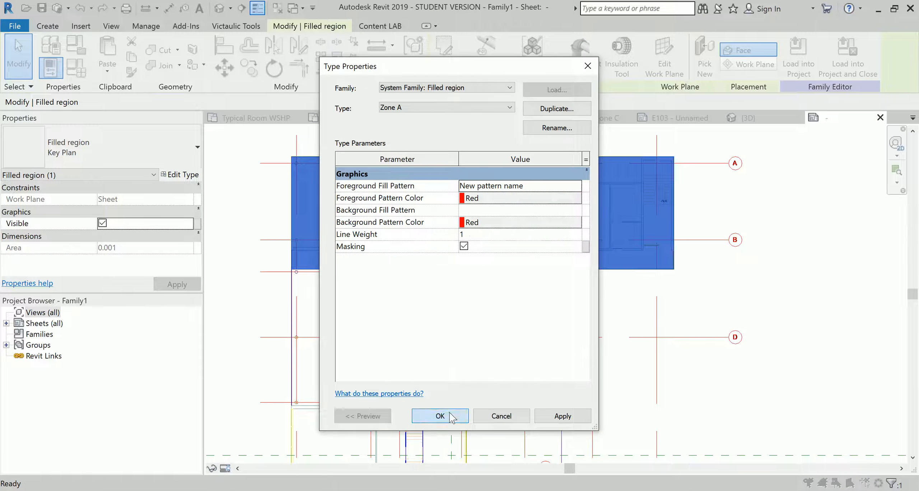
left_click(441, 416)
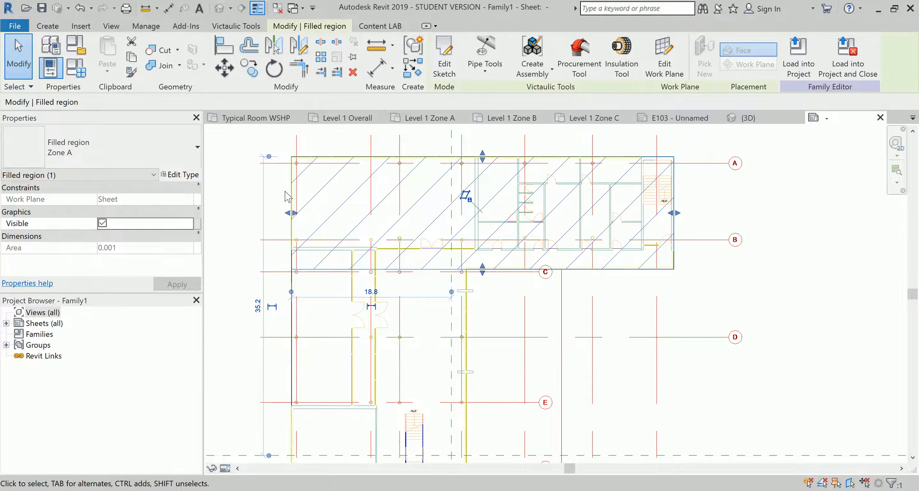
- Reopen the Zone A type properties and open the fill pattern choices for its foreground
scroll(329, 183, "up", 3)
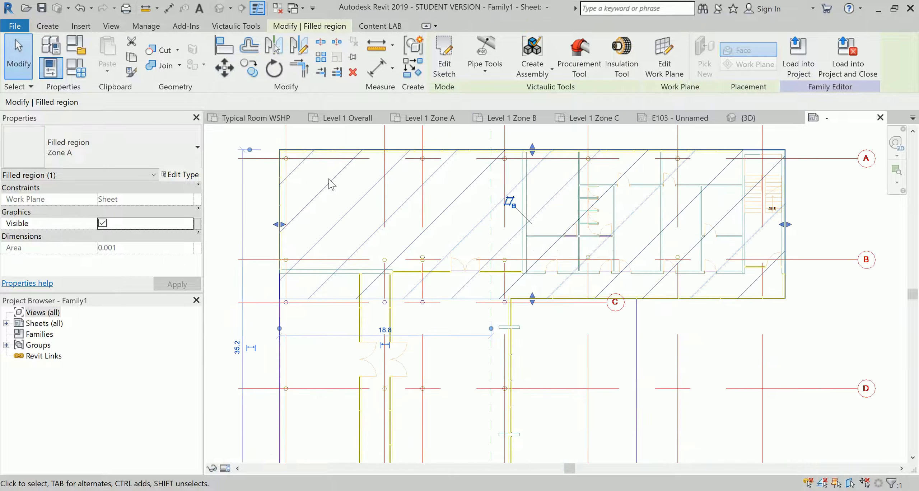
left_click(181, 175)
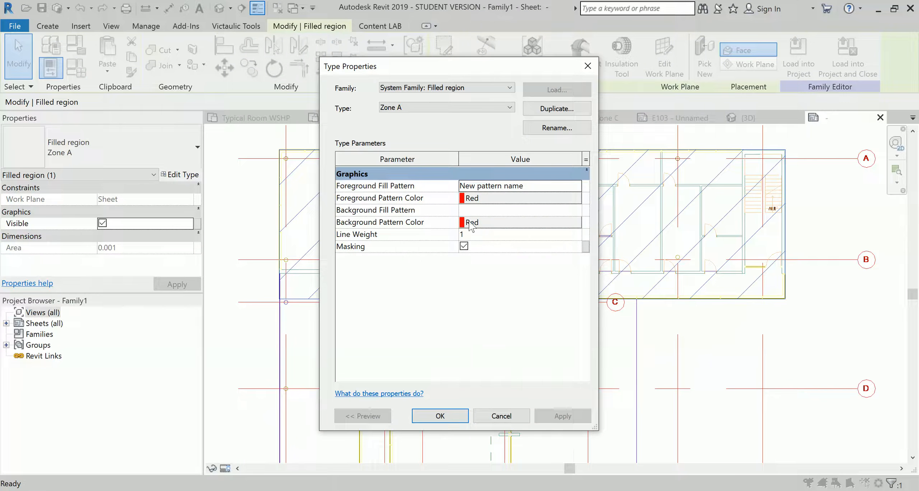
left_click(577, 185)
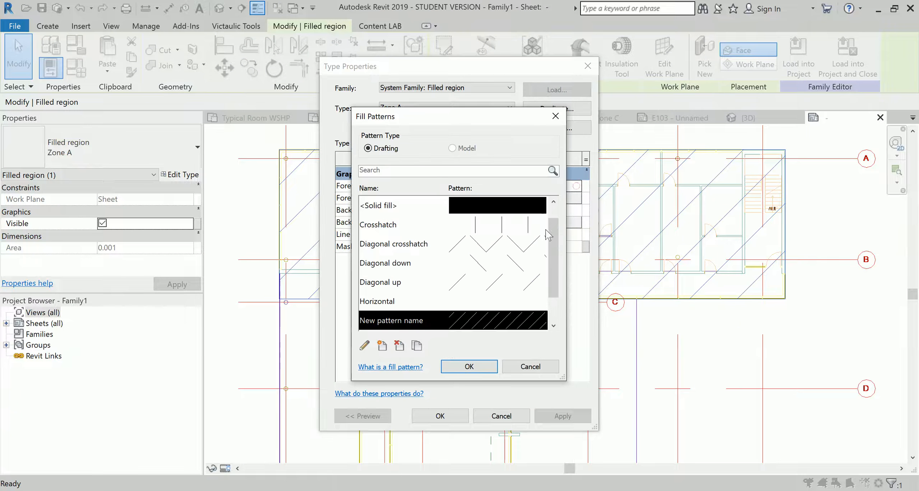
- Try to create another basic parallel-line pattern under the default name with line spacing 1 set to .5
left_click(382, 346)
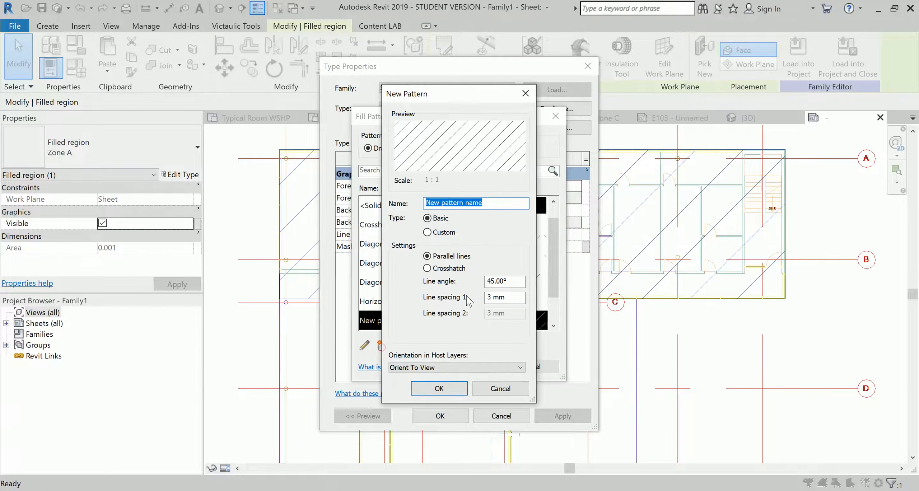
left_click_drag(510, 297, 482, 297)
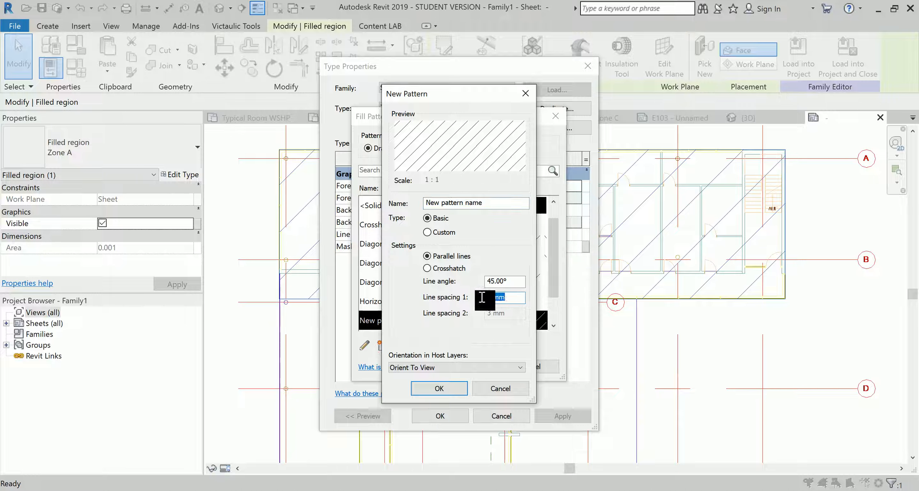
type(".5")
left_click(450, 388)
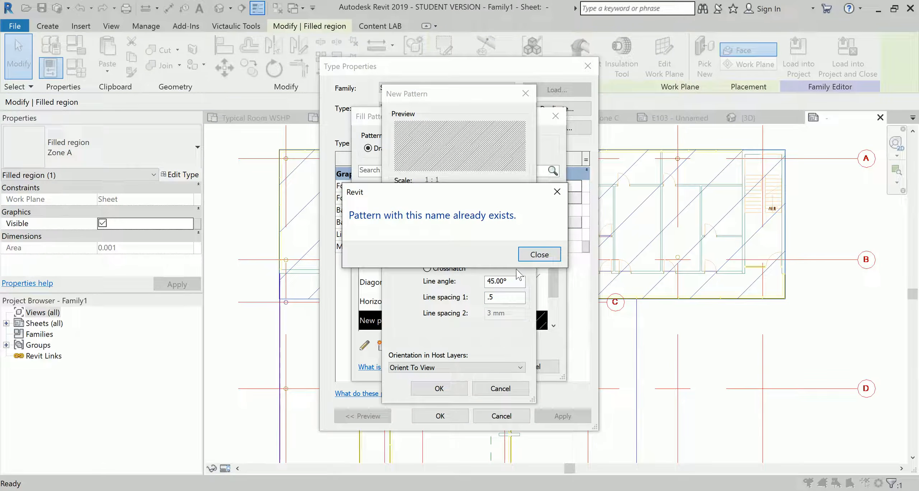
left_click(526, 253)
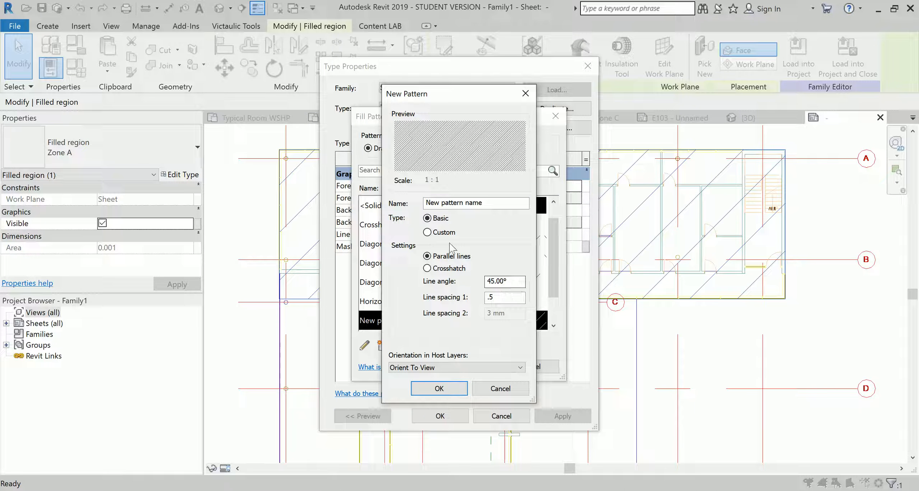
- Try to make the new pattern a custom one with an import scale of 05
left_click(427, 233)
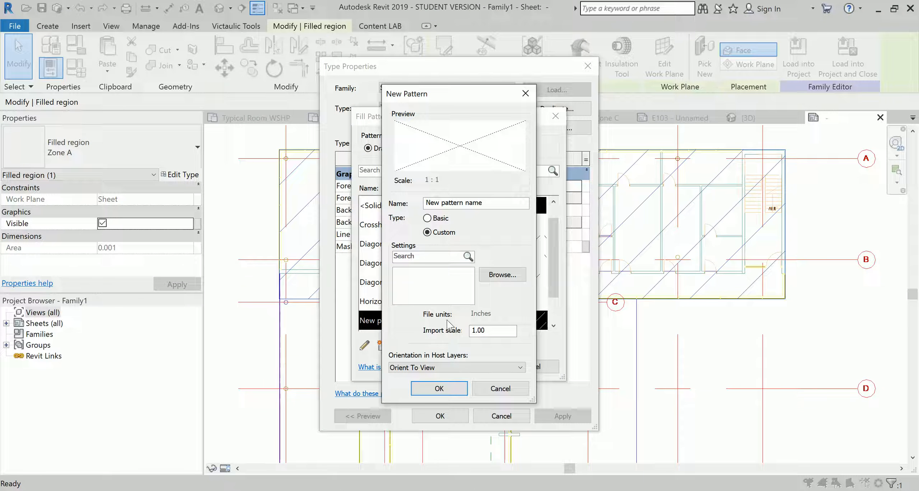
left_click_drag(492, 331, 458, 331)
type("05")
left_click(448, 389)
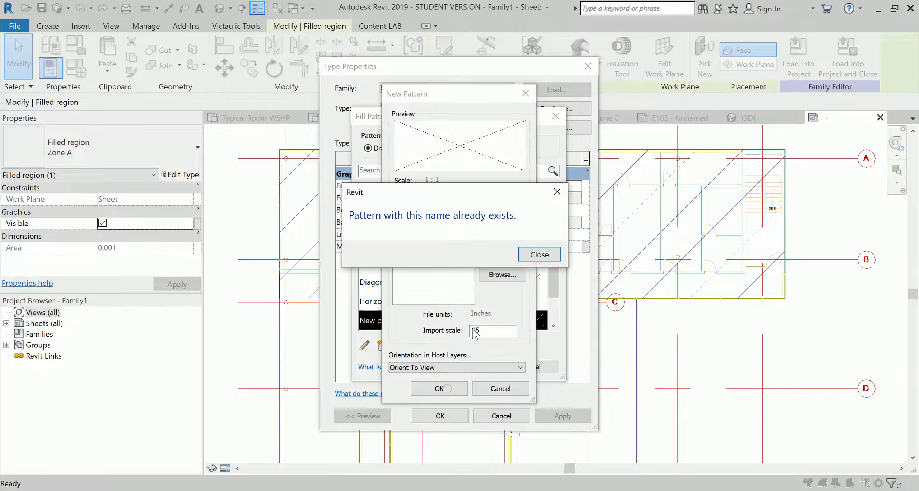
left_click(540, 254)
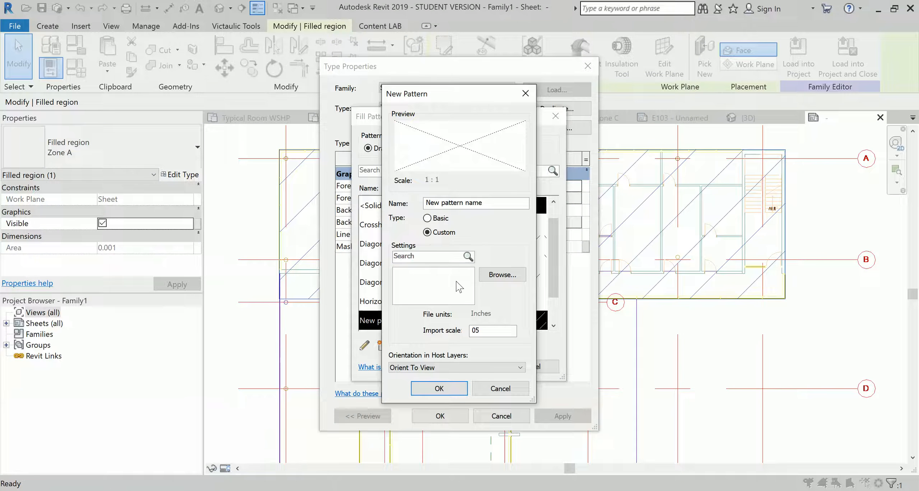
- Try to create the pattern as a basic one with line spacing 1 set to 1, then abandon the new pattern
left_click(427, 218)
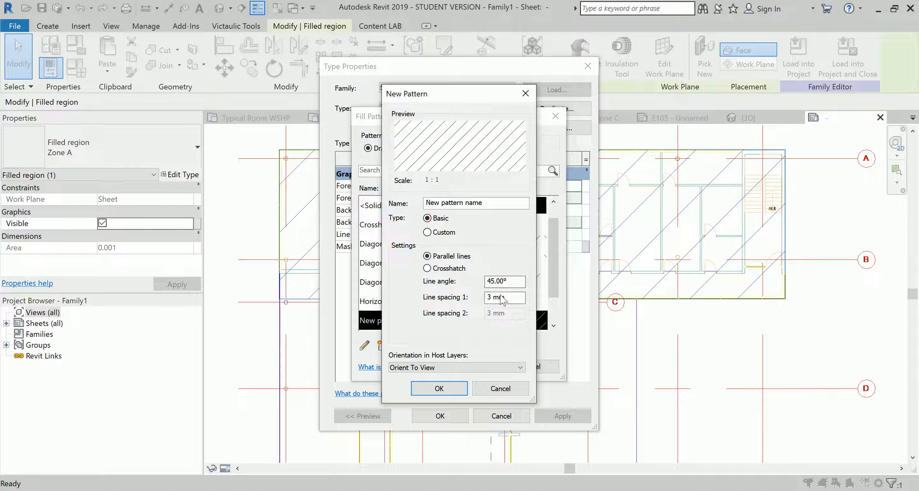
left_click_drag(514, 298, 475, 293)
type("1")
key("Return")
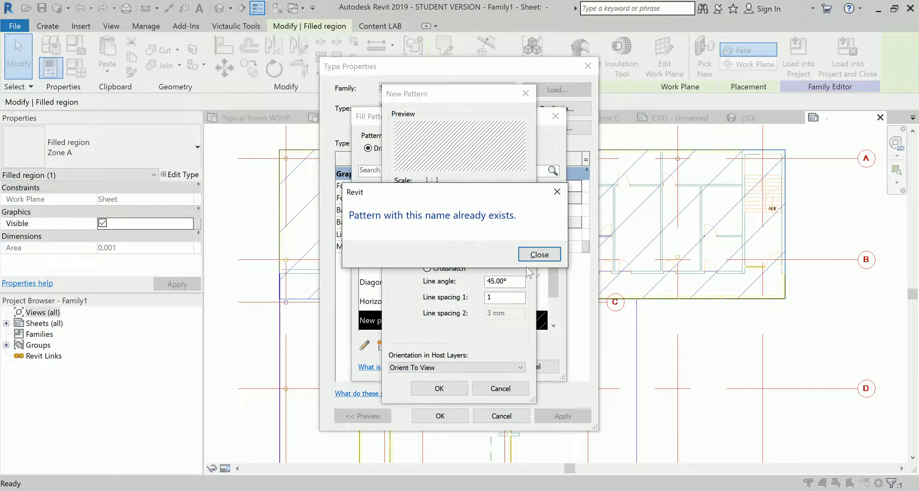
left_click(532, 252)
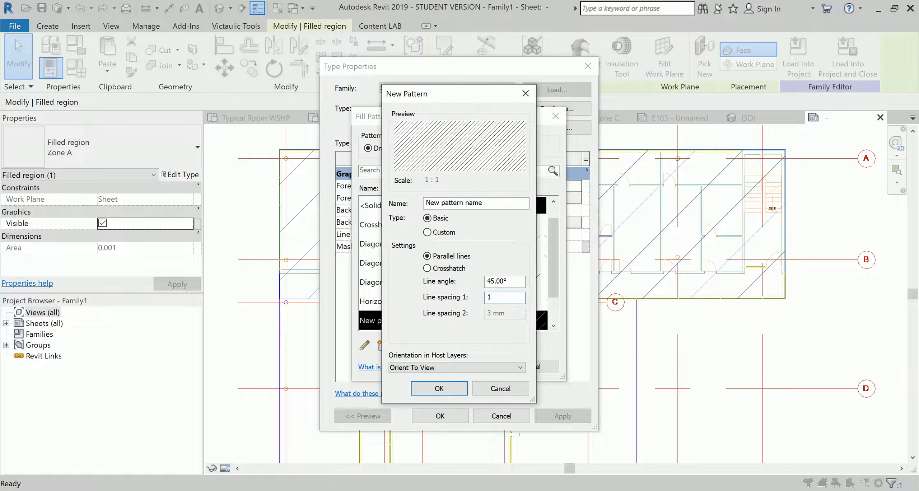
left_click(856, 478)
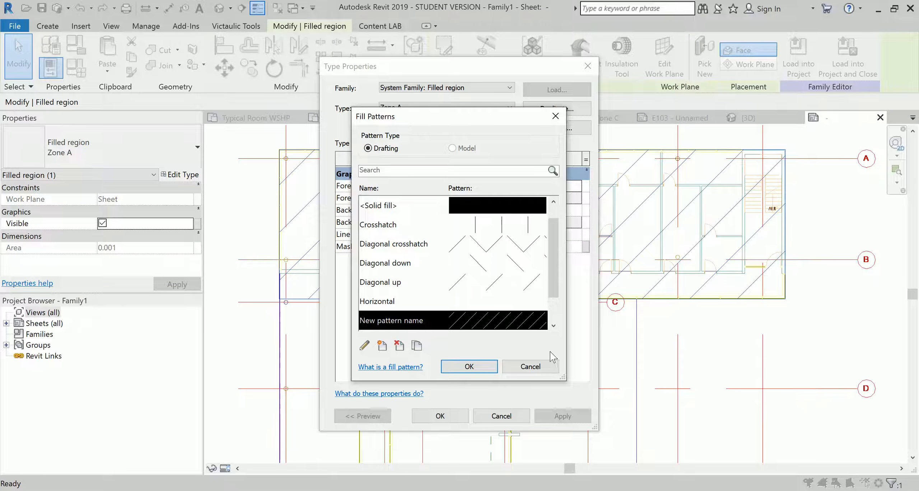
- Set line spacing 1 of the fill pattern "New pattern name" to 1 and apply it as Zone A's foreground pattern
left_click(365, 347)
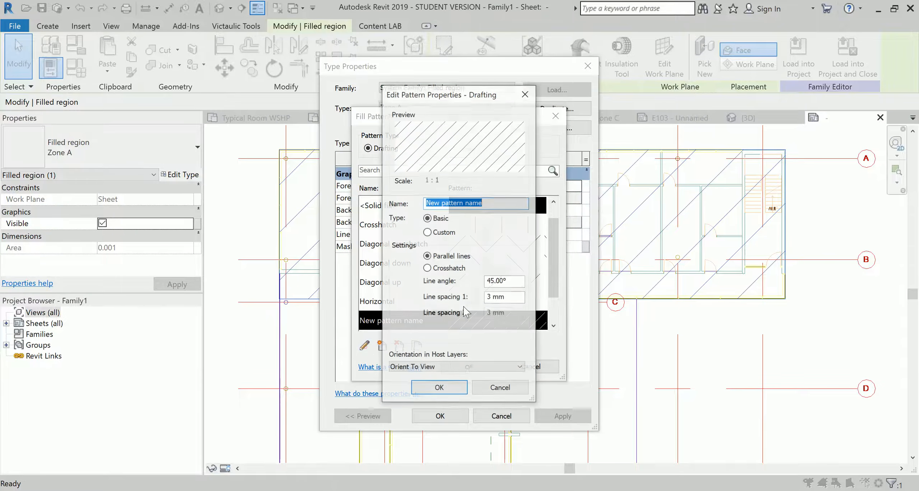
left_click_drag(507, 298, 480, 298)
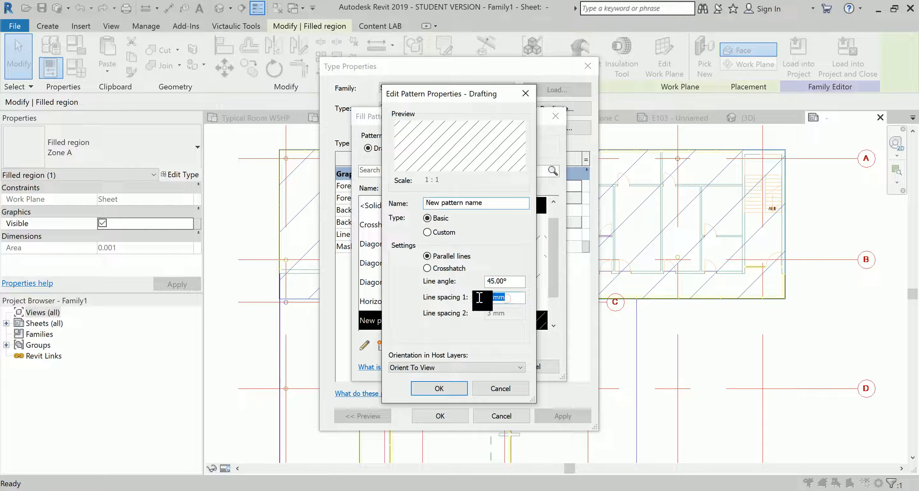
type("1")
left_click(454, 386)
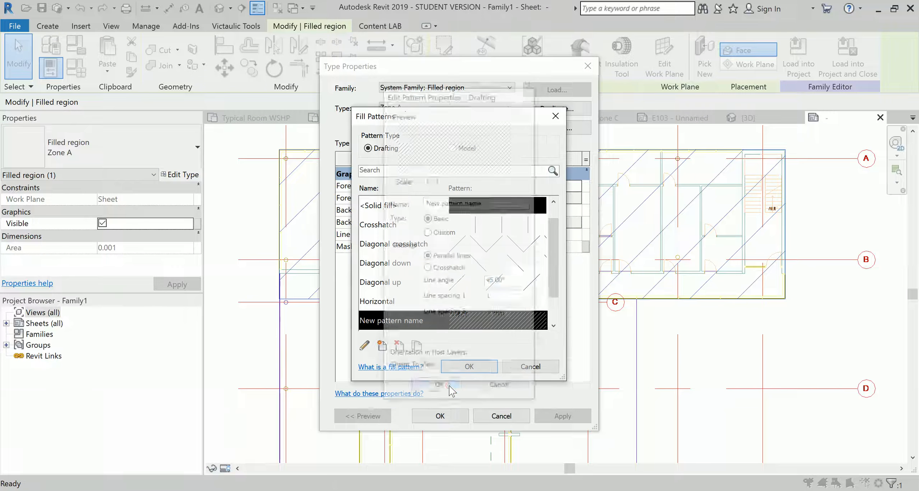
left_click(453, 372)
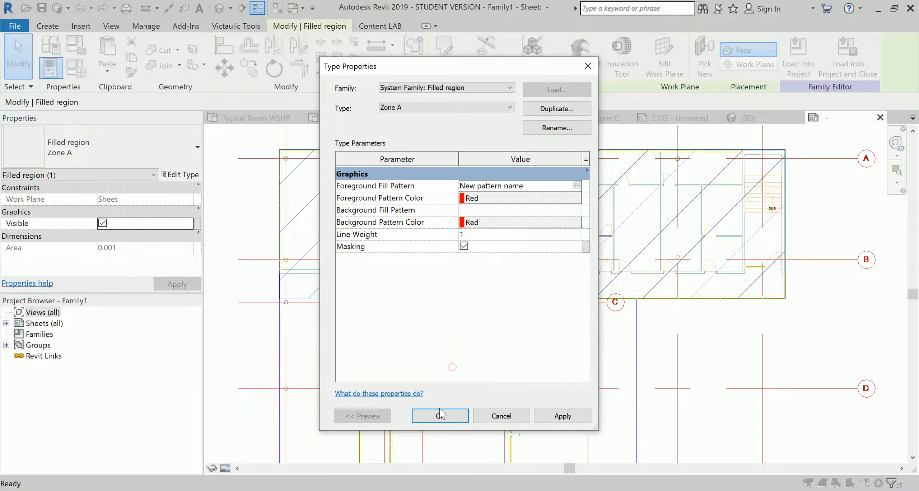
left_click(440, 416)
left_click(240, 217)
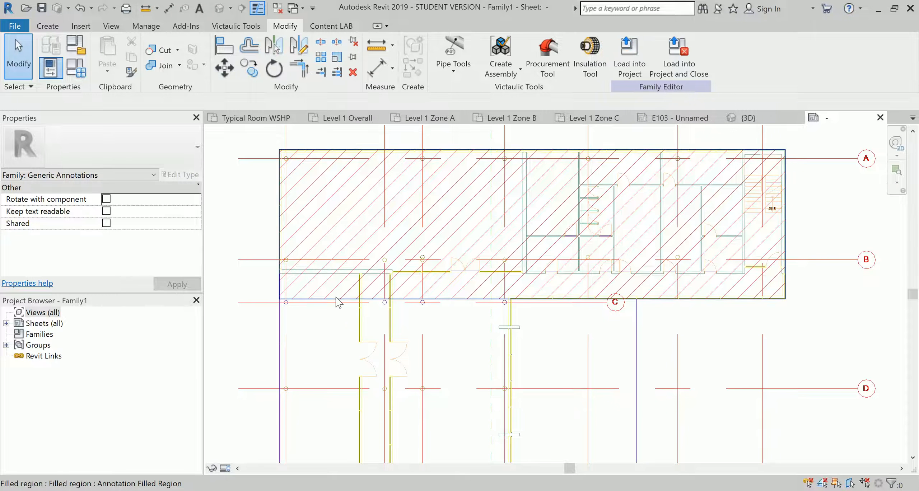
- Set the line weight of the Zone A filled region type to 5
left_click(280, 254)
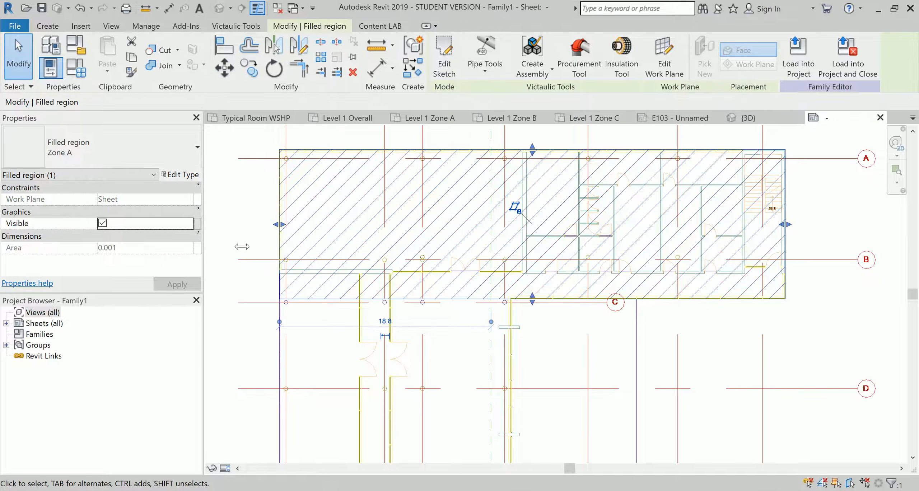
left_click(181, 175)
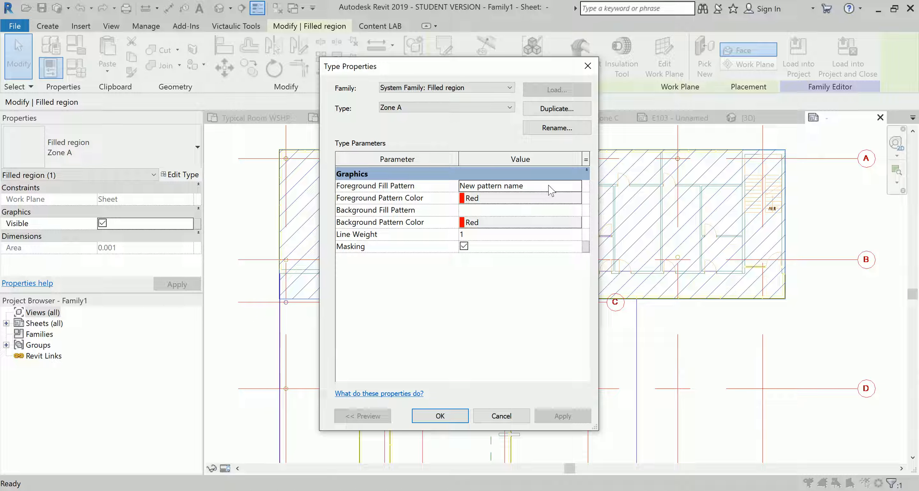
left_click(485, 237)
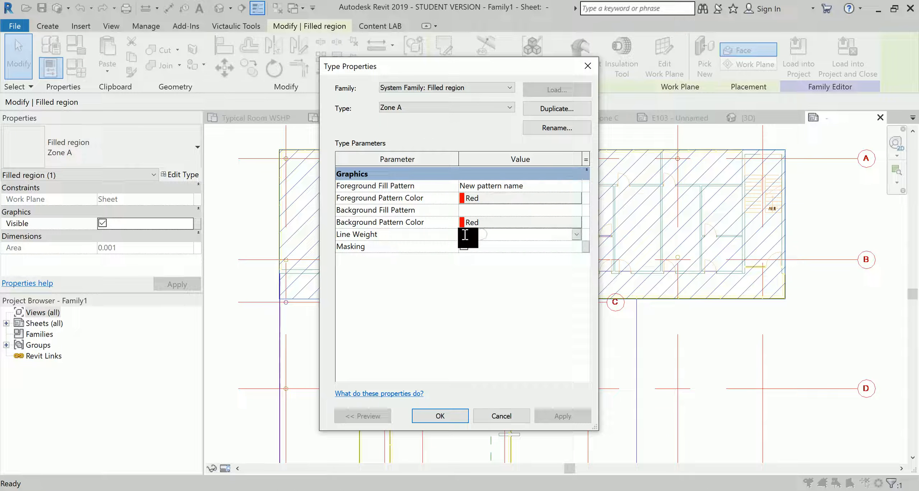
type("5")
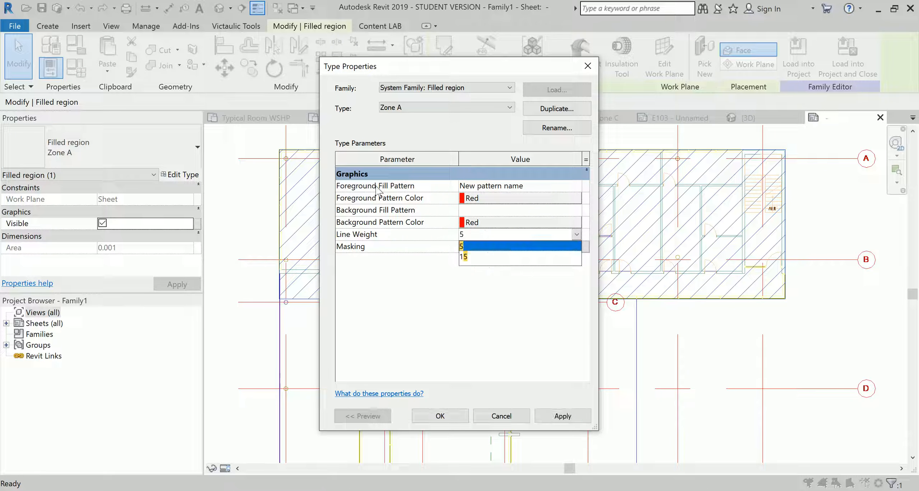
left_click(427, 313)
left_click(440, 415)
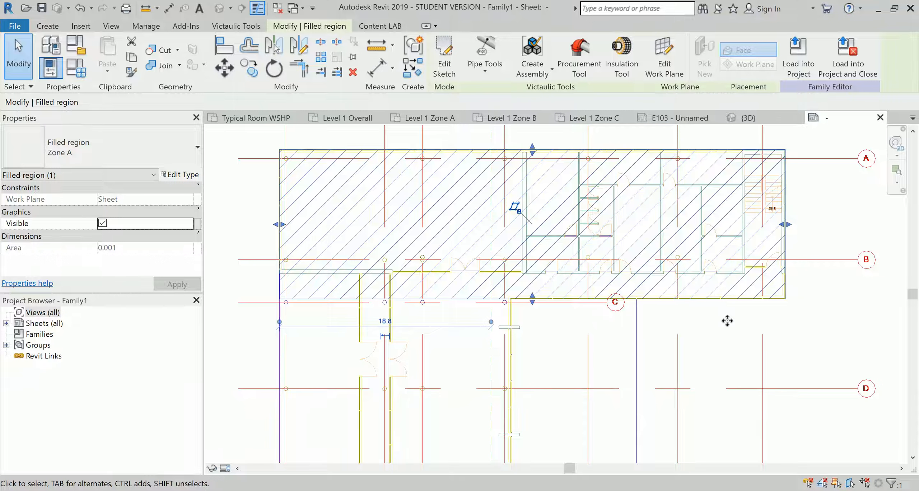
- Link the Zone A region's visibility to a new instance family parameter named Zone A, grouped under Graphics
scroll(729, 321, "down", 2)
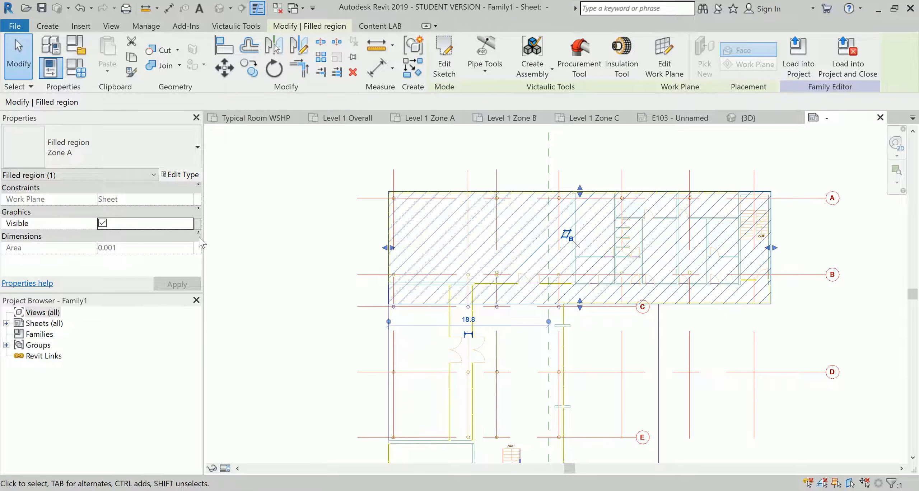
left_click(198, 224)
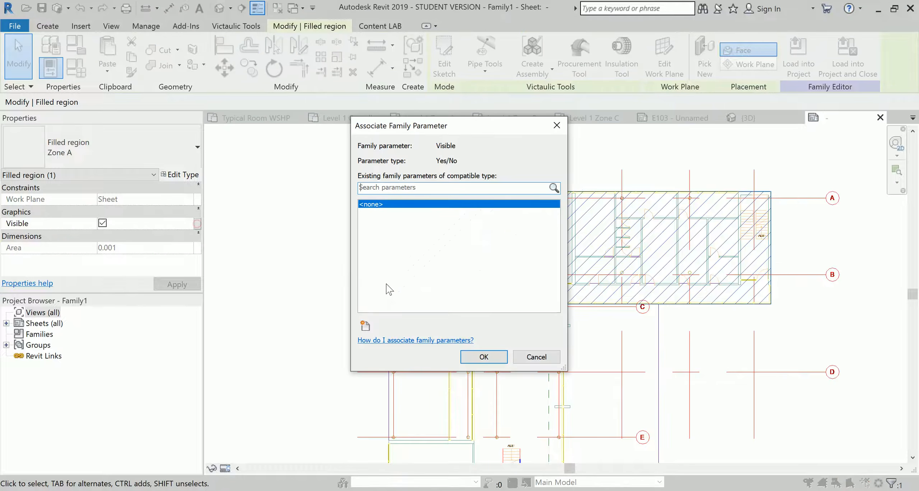
left_click(365, 326)
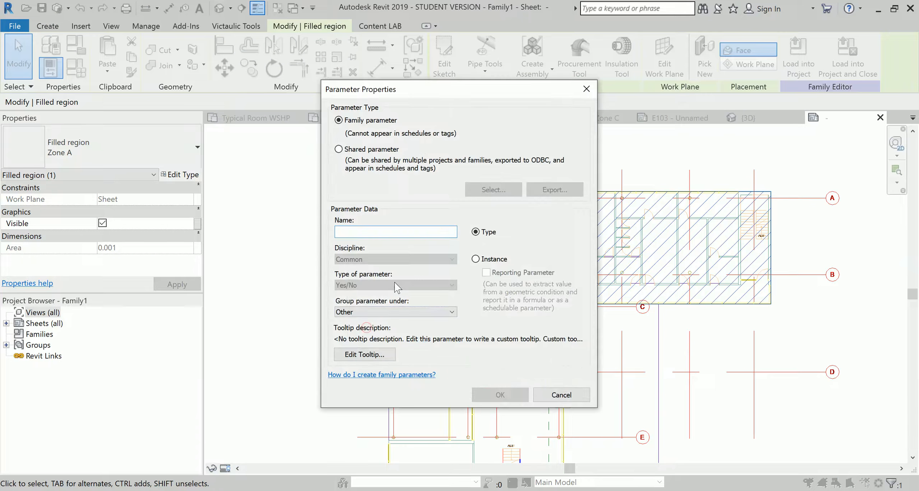
type("Zone A")
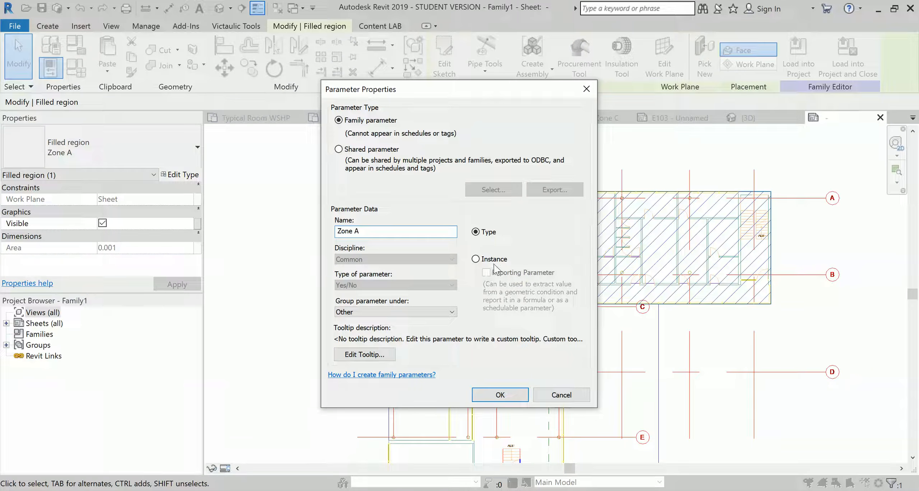
left_click(475, 258)
left_click(443, 313)
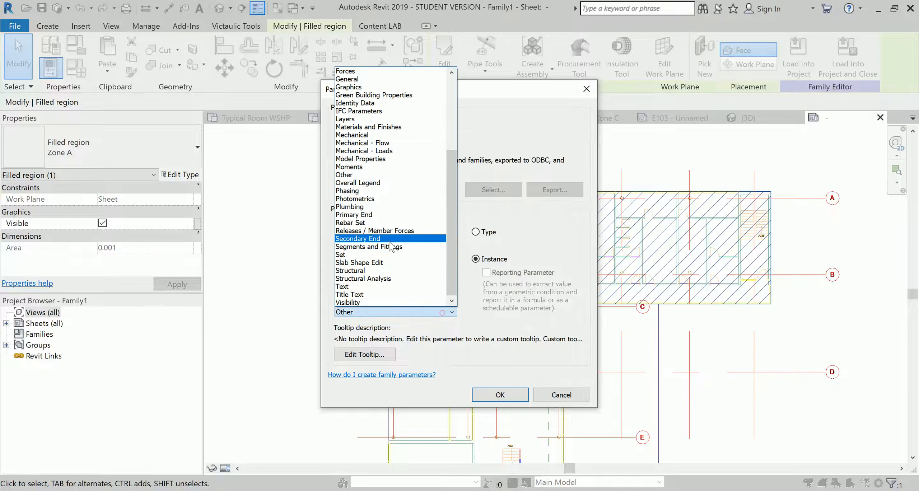
left_click(363, 90)
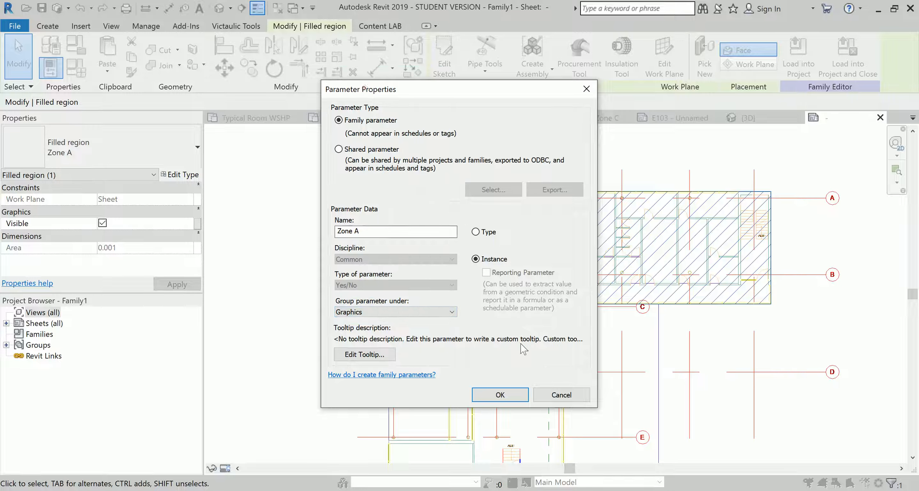
left_click(502, 396)
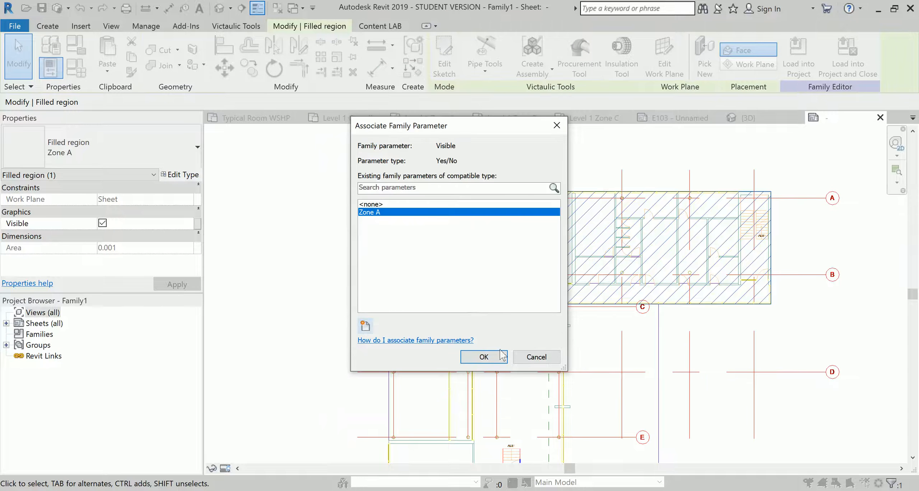
left_click(484, 356)
key("Escape")
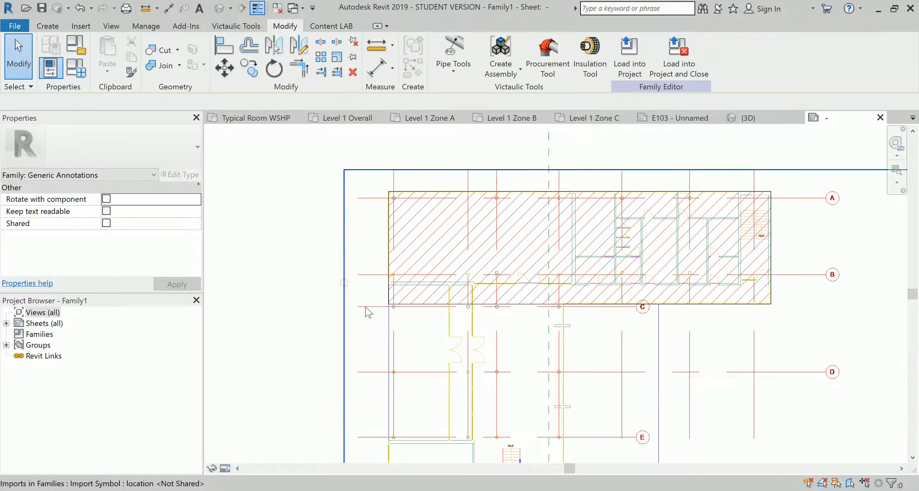
- Create a rectangular filled region from Zone A's lower-left corner down to the outer wall below grid K, ending just past grid 3
scroll(365, 307, "down", 3)
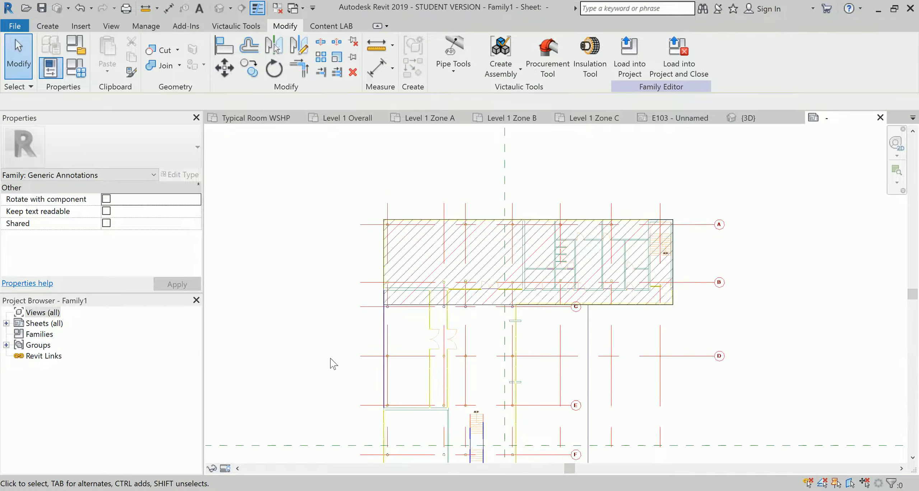
left_click(53, 28)
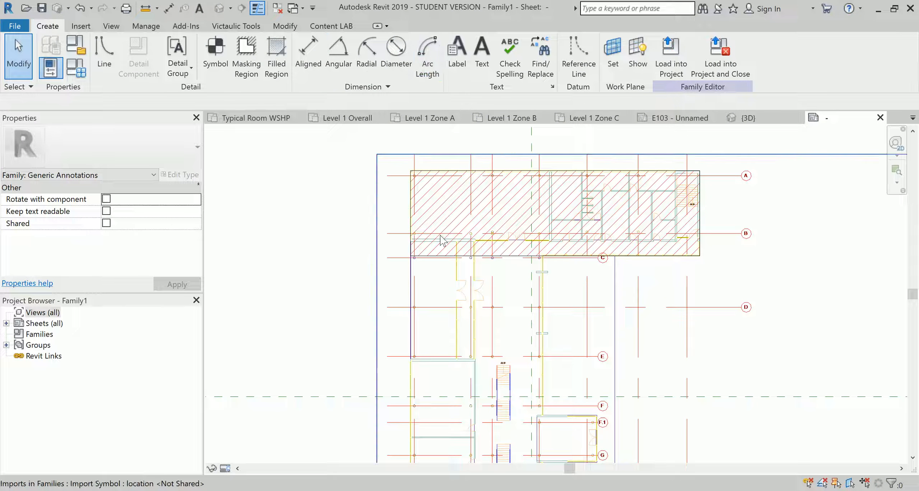
left_click(276, 54)
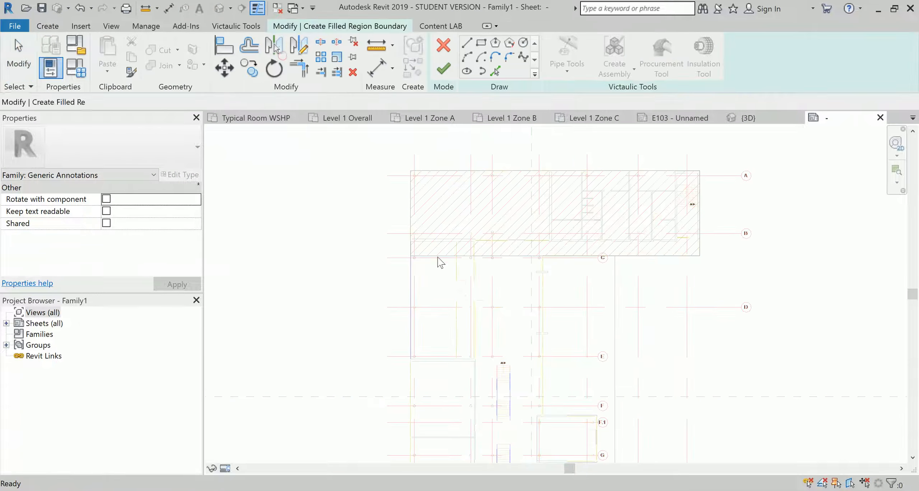
left_click(482, 42)
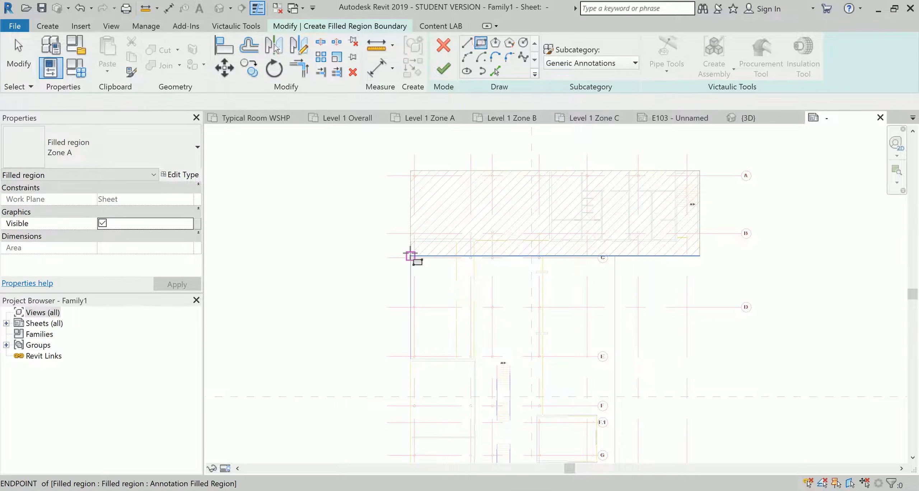
scroll(410, 256, "up", 3)
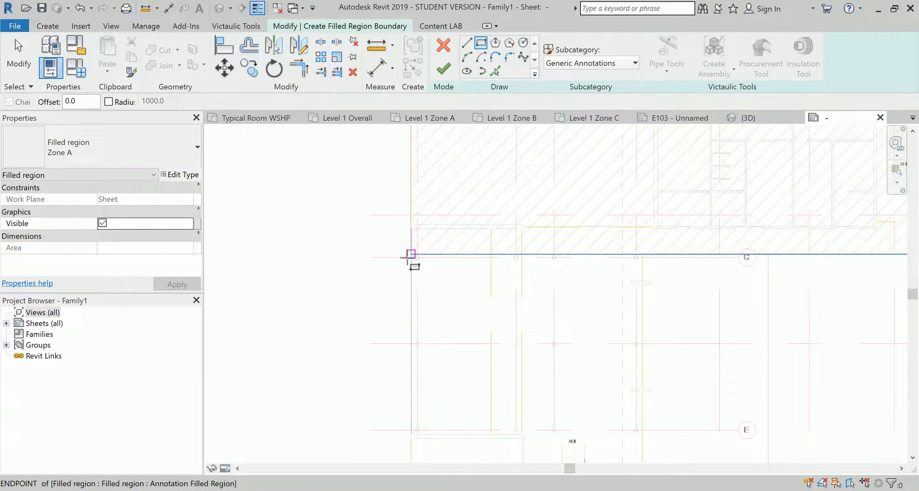
left_click(411, 254)
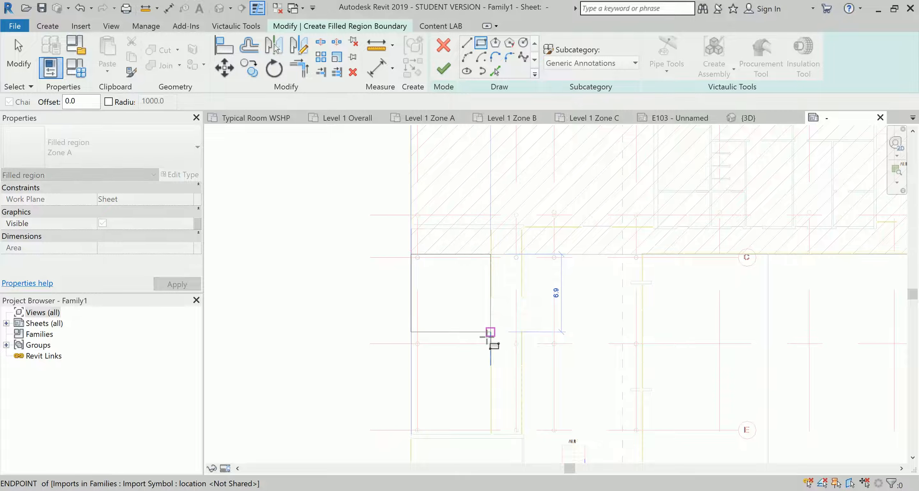
scroll(488, 335, "down", 5)
middle_click_drag(498, 344, 483, 269)
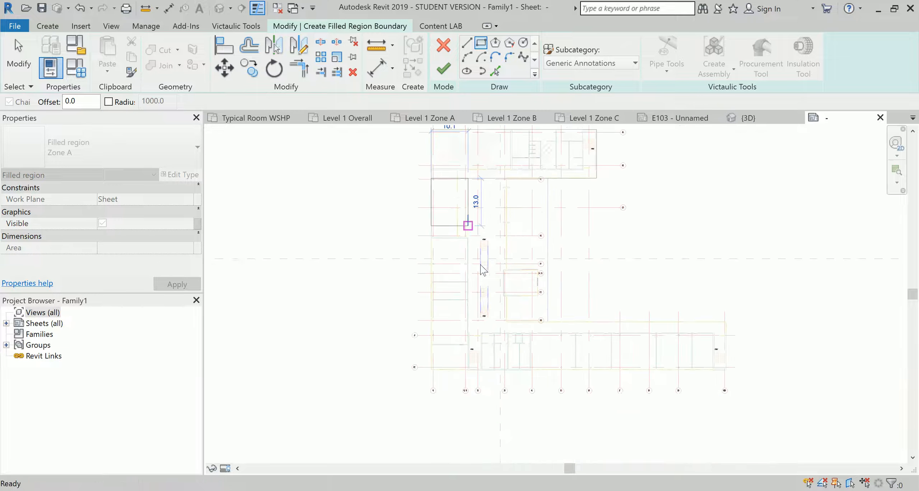
scroll(514, 376, "up", 8)
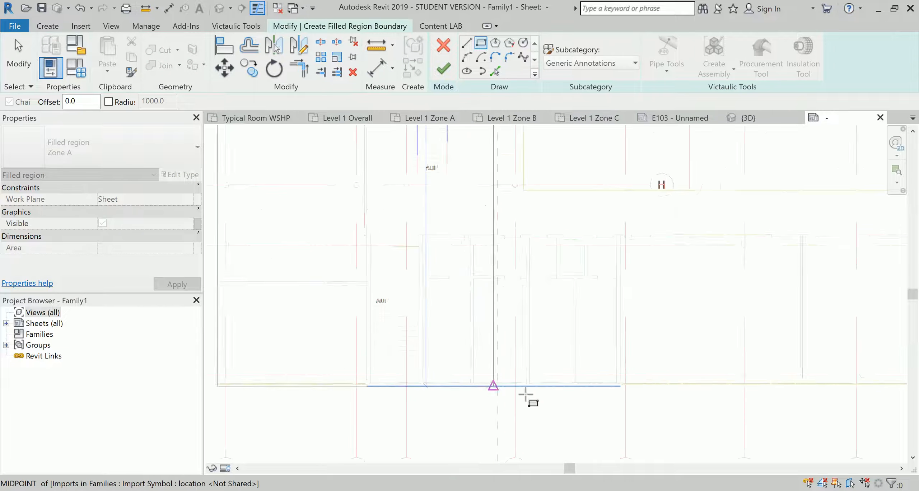
scroll(532, 391, "up", 4)
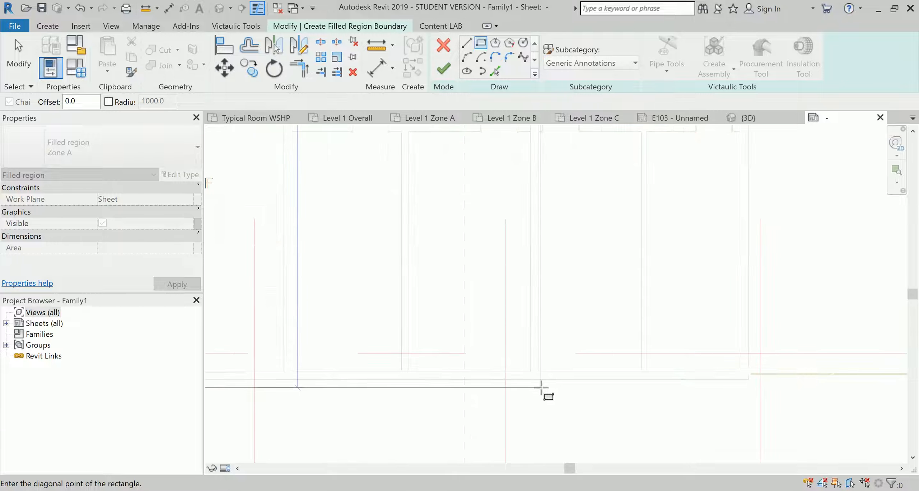
left_click(541, 388)
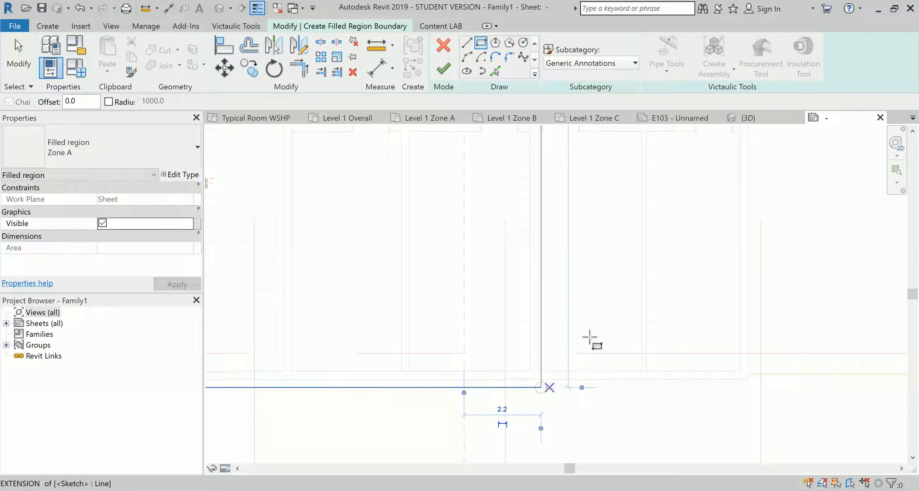
left_click(445, 69)
- Duplicate the Zone A filled region type as Zone B for the rectangular region running from grid F down past grid K
scroll(746, 349, "down", 5)
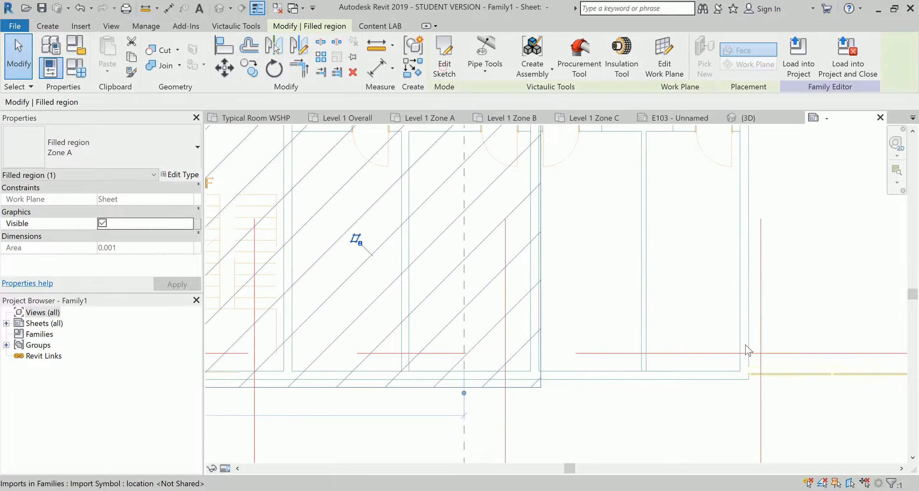
scroll(746, 345, "down", 3)
scroll(596, 258, "up", 1)
middle_click_drag(593, 259, 592, 267)
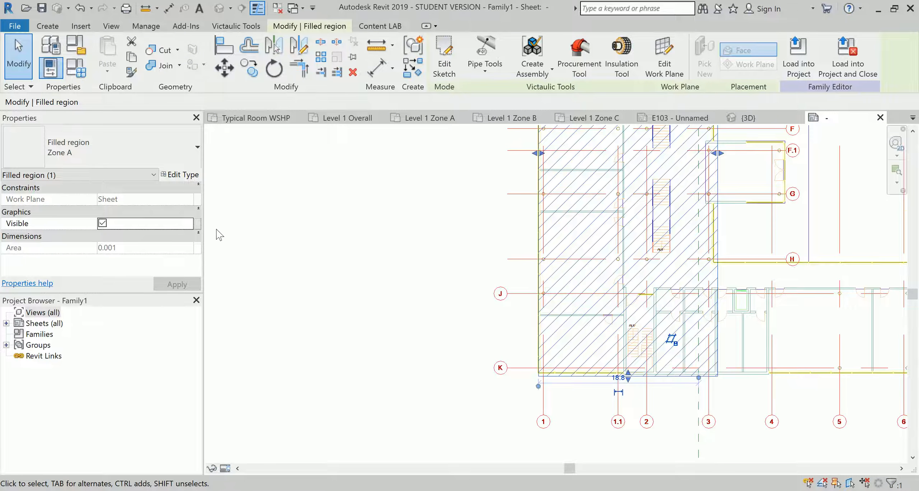
left_click(327, 269)
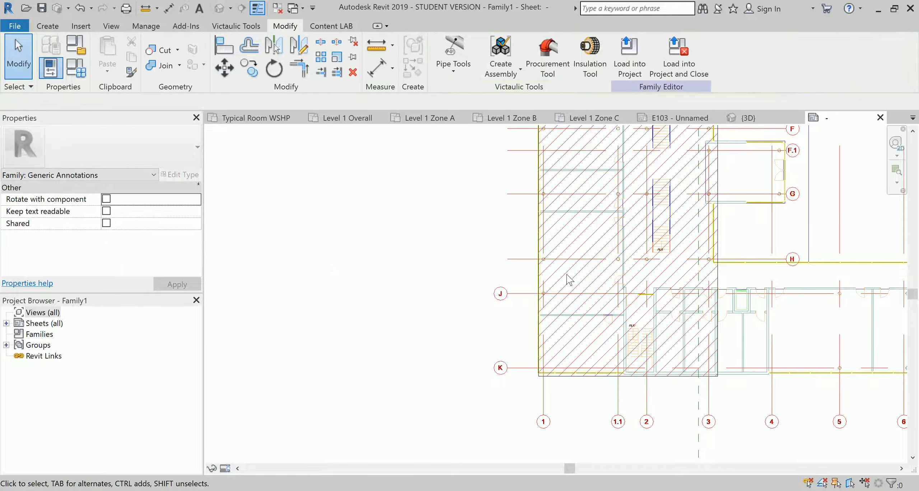
left_click(718, 281)
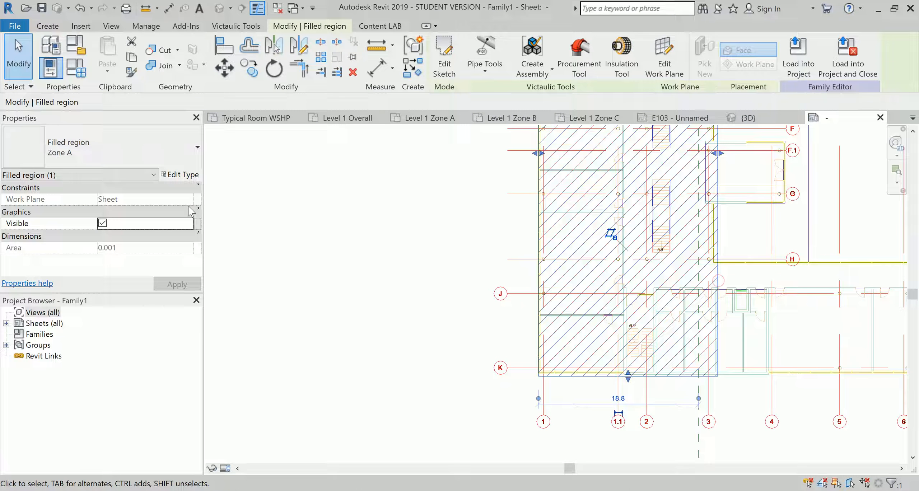
left_click(182, 175)
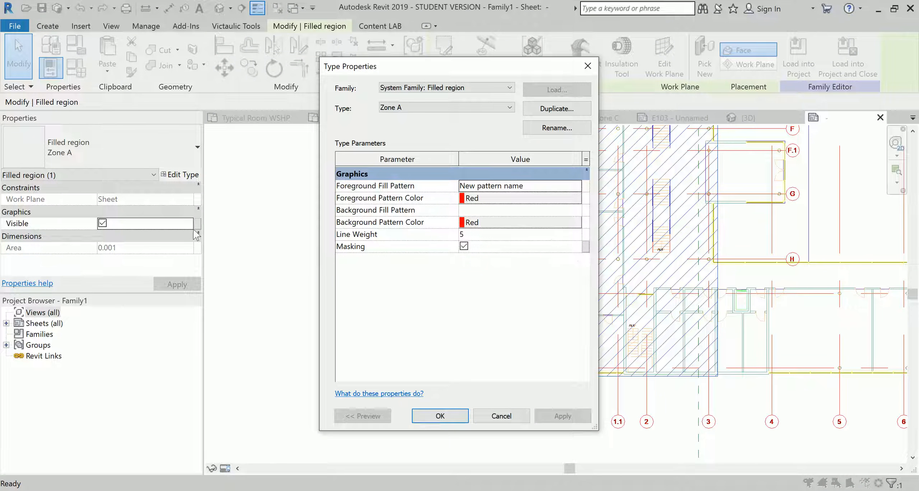
left_click(536, 111)
type("Zone")
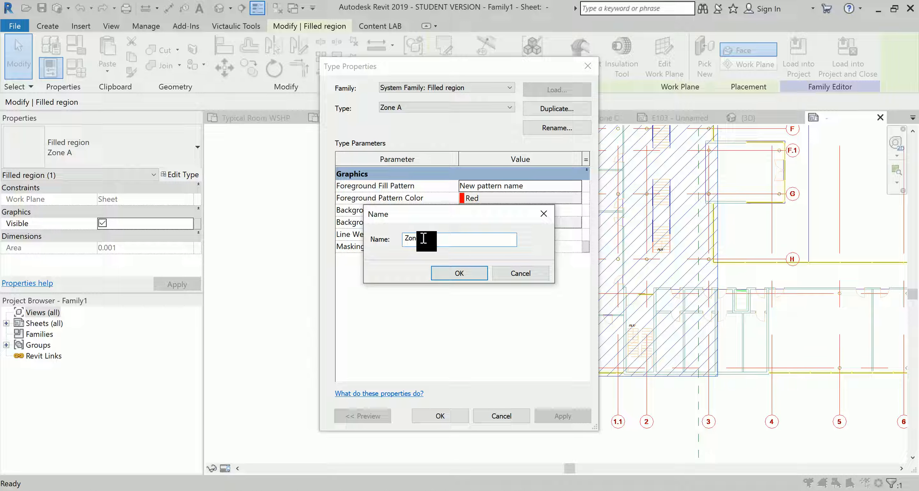
type(" B")
left_click(467, 273)
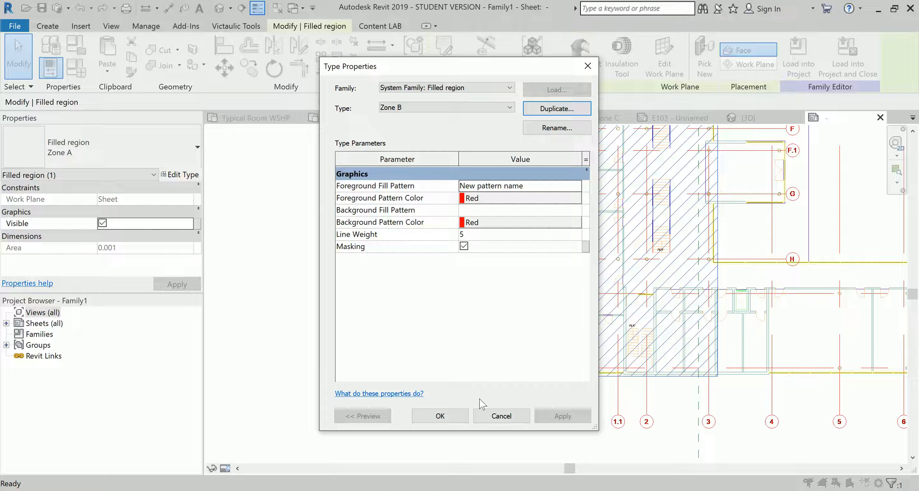
left_click(440, 416)
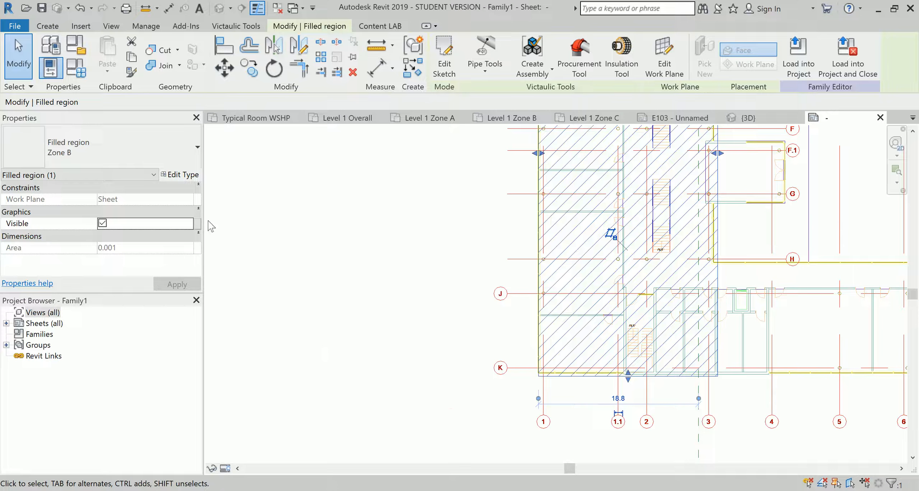
- Link the Zone B region's visibility to a new instance family parameter named Zone B, grouped under Graphics
left_click(198, 224)
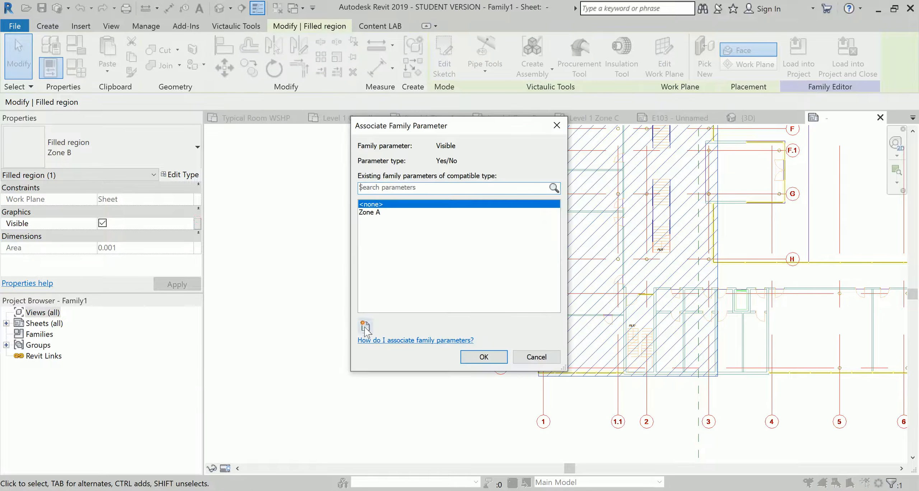
left_click(365, 326)
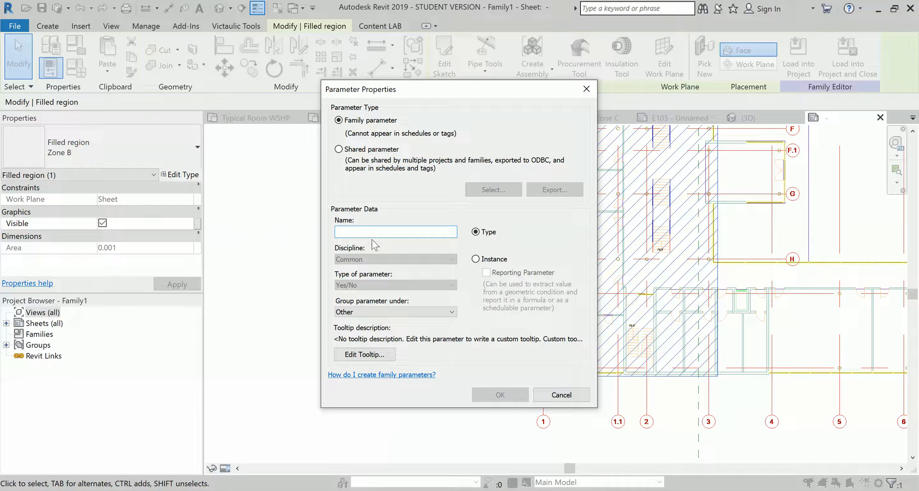
type("Zone B")
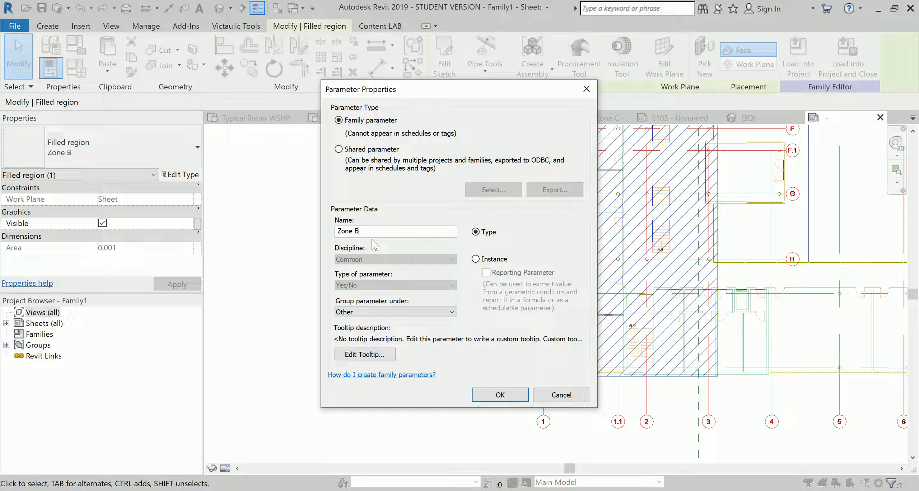
left_click(476, 259)
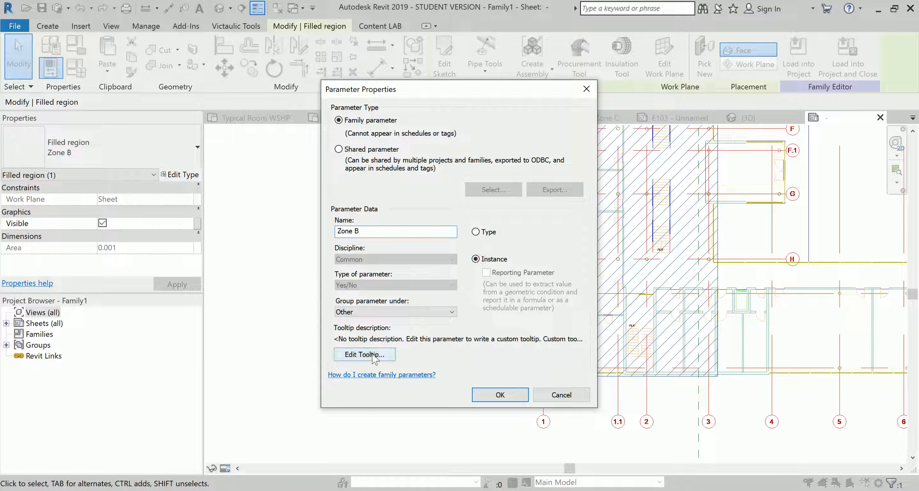
left_click(388, 313)
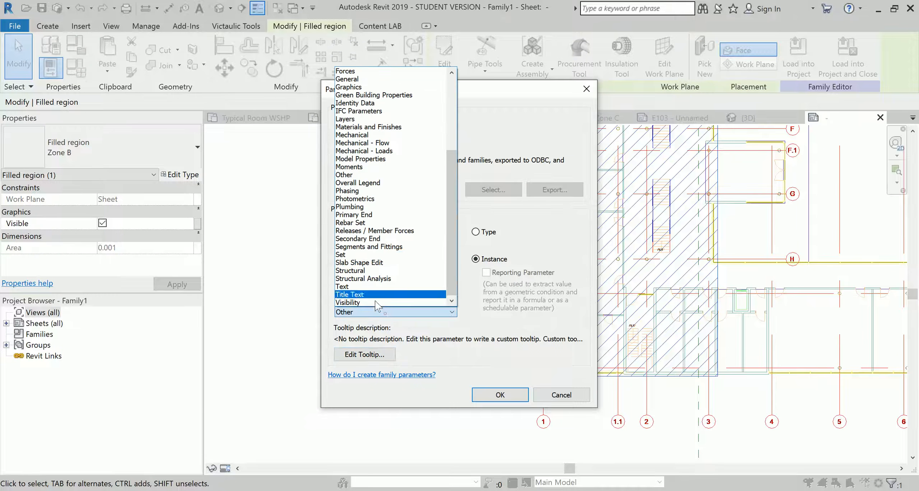
left_click(350, 87)
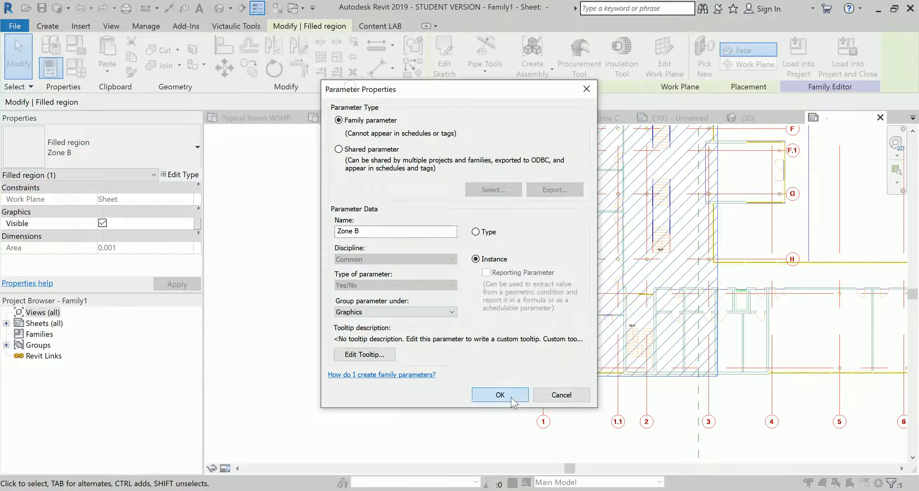
left_click(499, 395)
left_click(483, 357)
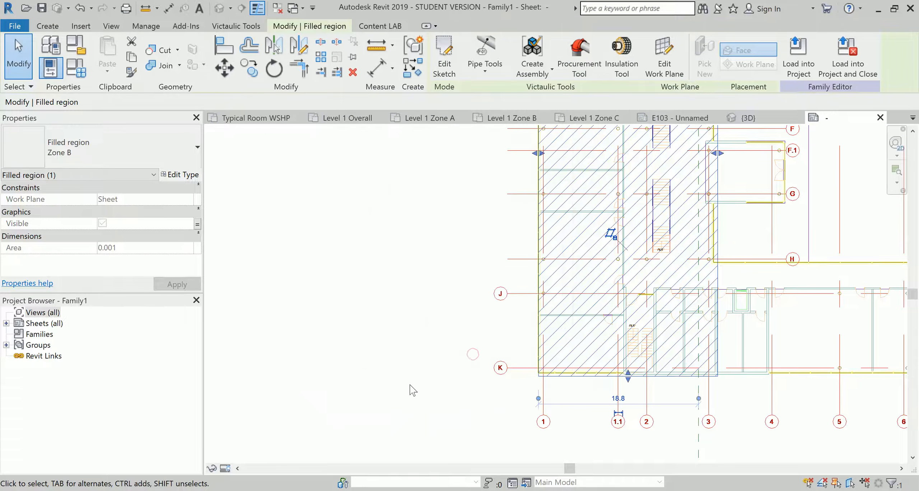
left_click(381, 309)
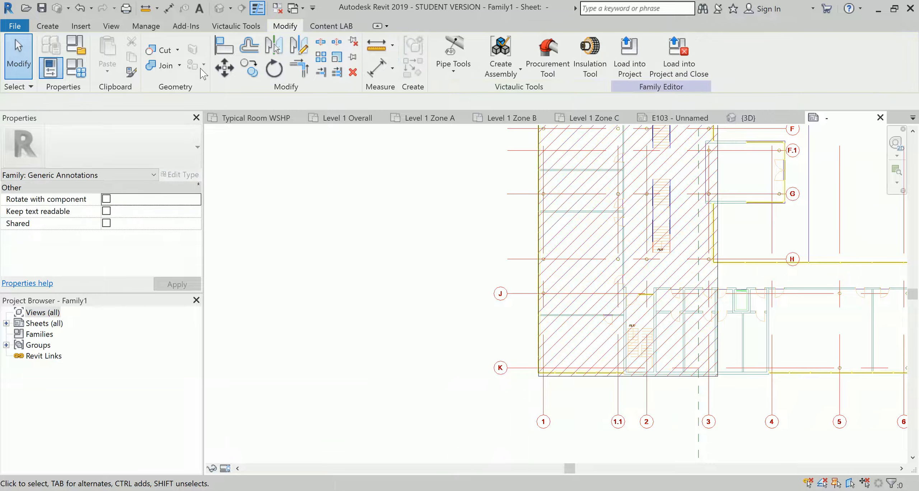
- Create a rectangular filled region about 60.3 by 14.2 from grid 3 just above grid H to the building's outer corner at grids 10 and K
left_click(54, 27)
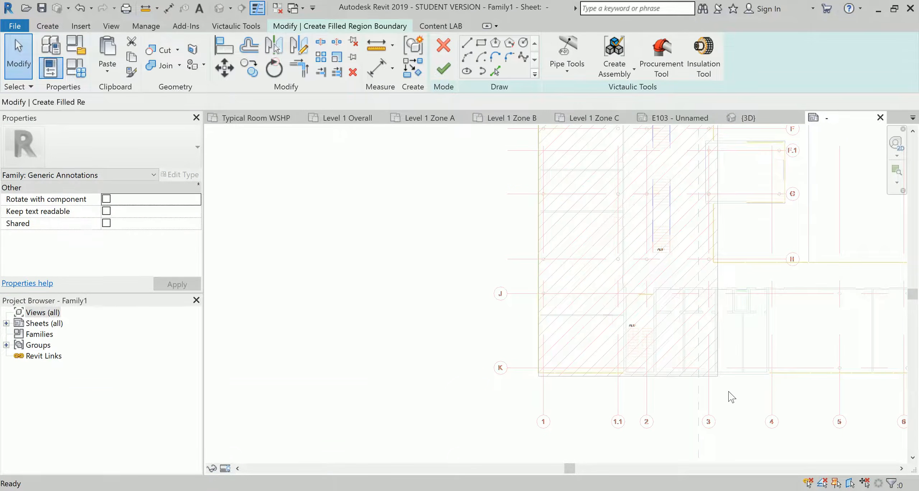
middle_click_drag(728, 395, 361, 385)
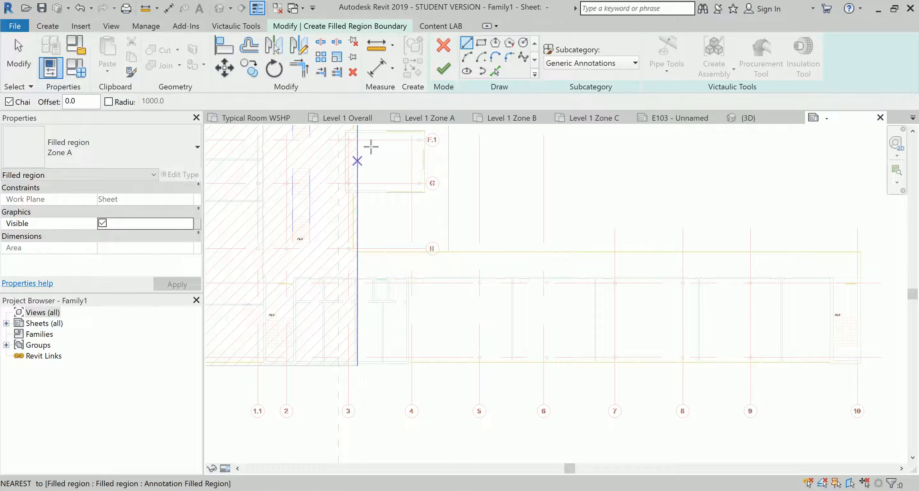
left_click(481, 42)
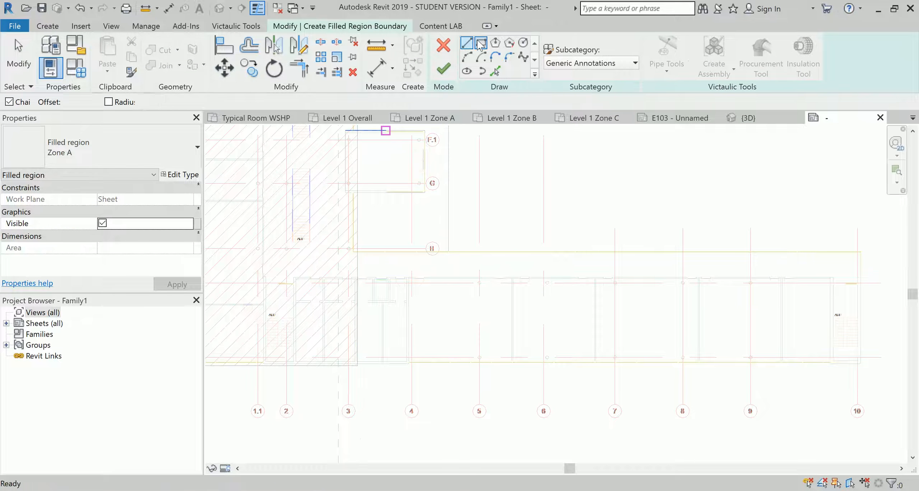
left_click(342, 277)
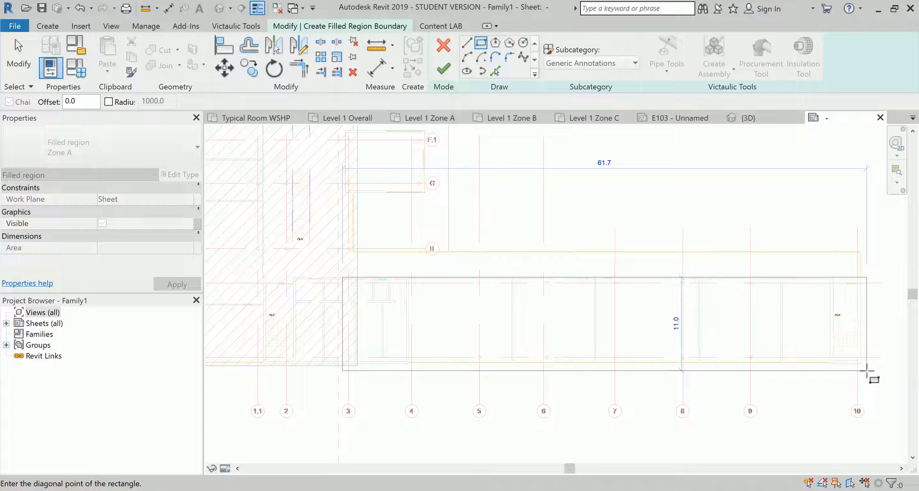
key("Escape")
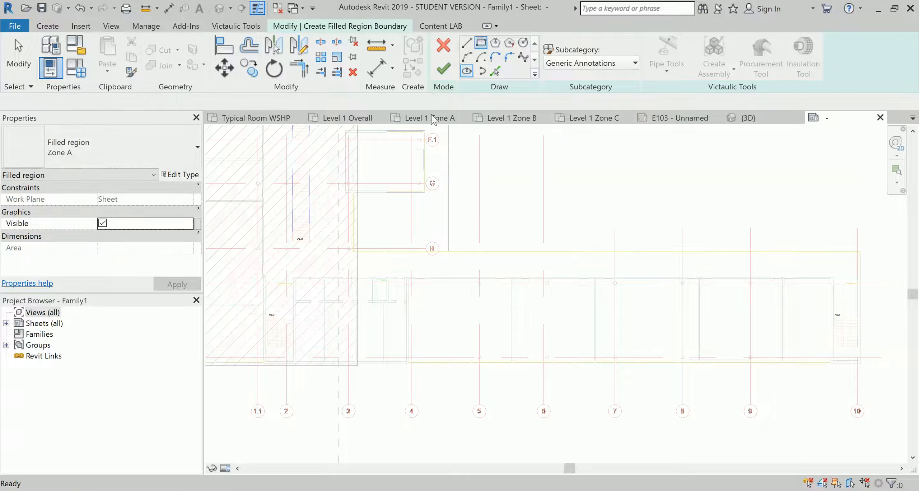
left_click(349, 244)
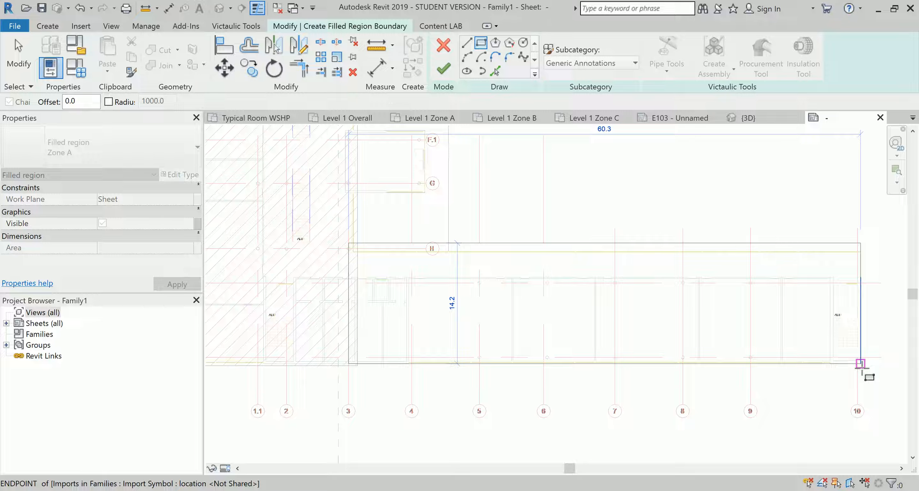
left_click(861, 364)
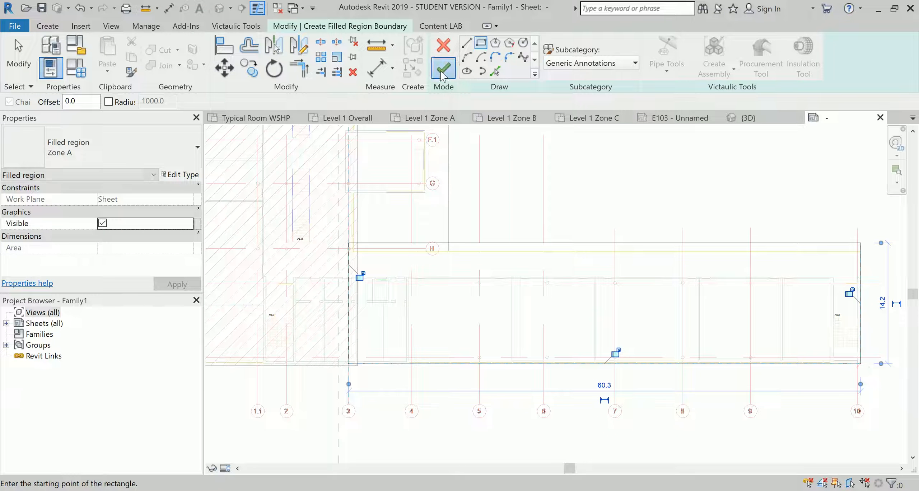
left_click(444, 68)
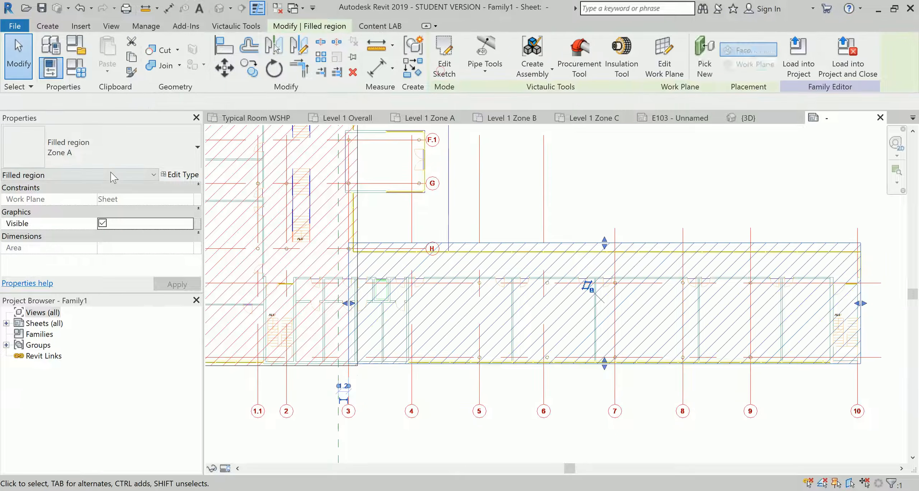
- Duplicate the Zone A type as Zone C for the filled region between grids 3 and 10
left_click(157, 149)
left_click(158, 152)
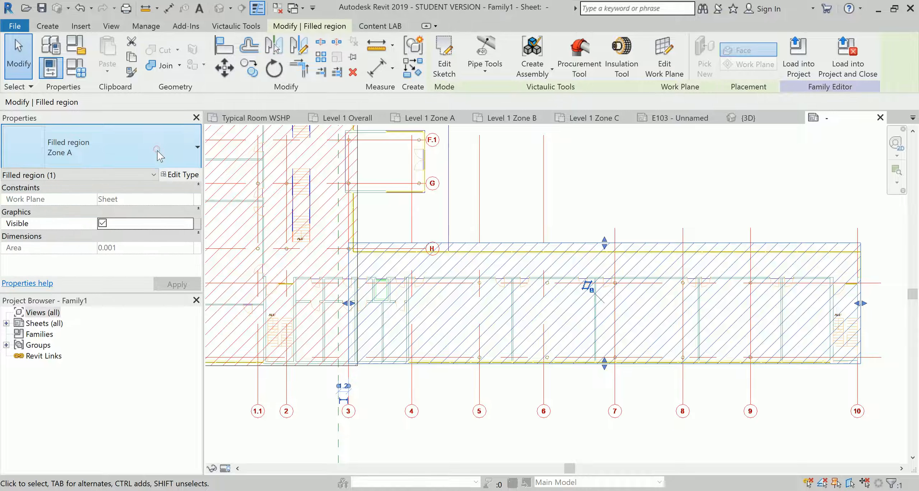
left_click(180, 175)
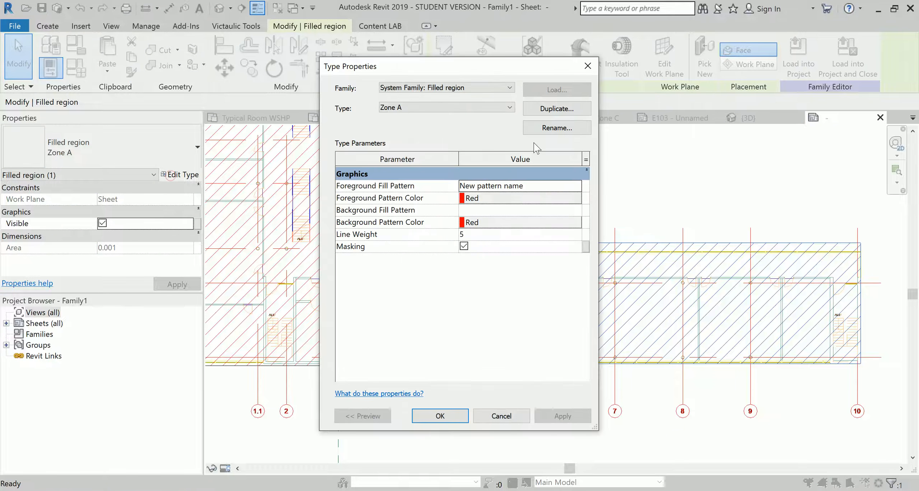
left_click(579, 110)
type("Zone C")
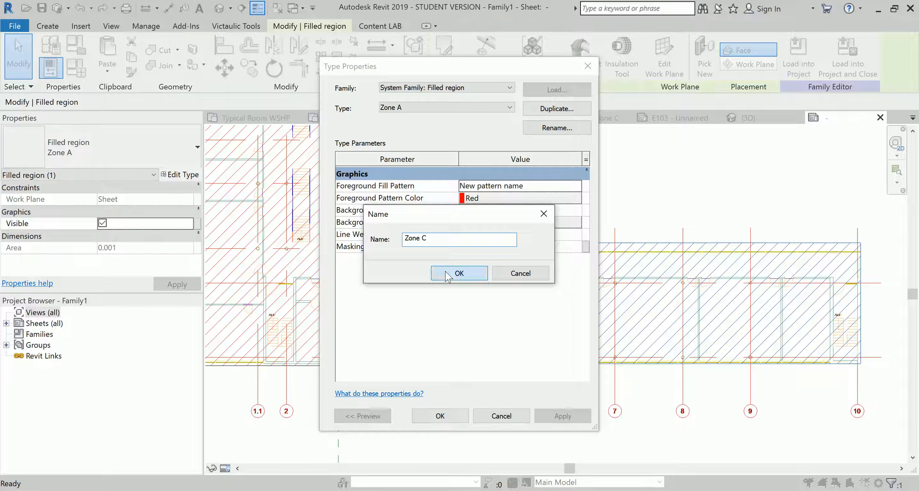
left_click(460, 273)
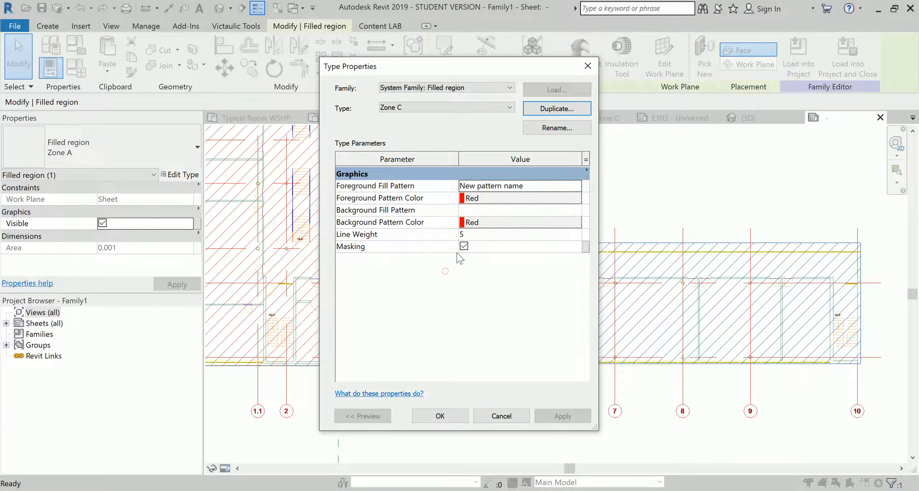
left_click(429, 419)
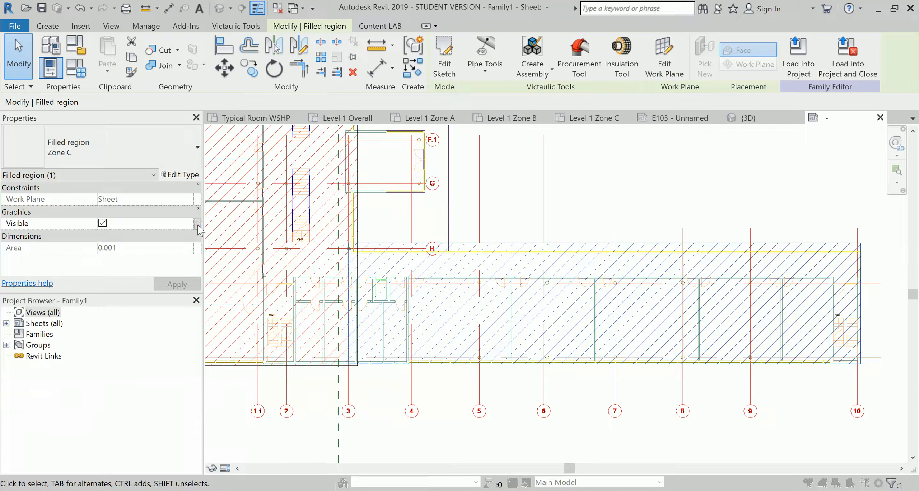
- Link the Zone C region's visibility to a new instance family parameter named Zone C, grouped under Graphics
left_click(197, 225)
left_click(364, 323)
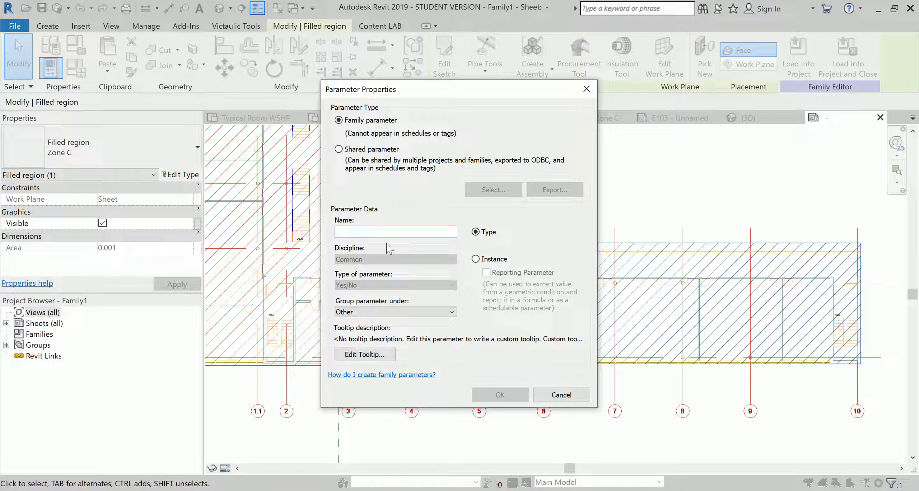
type("Zone C")
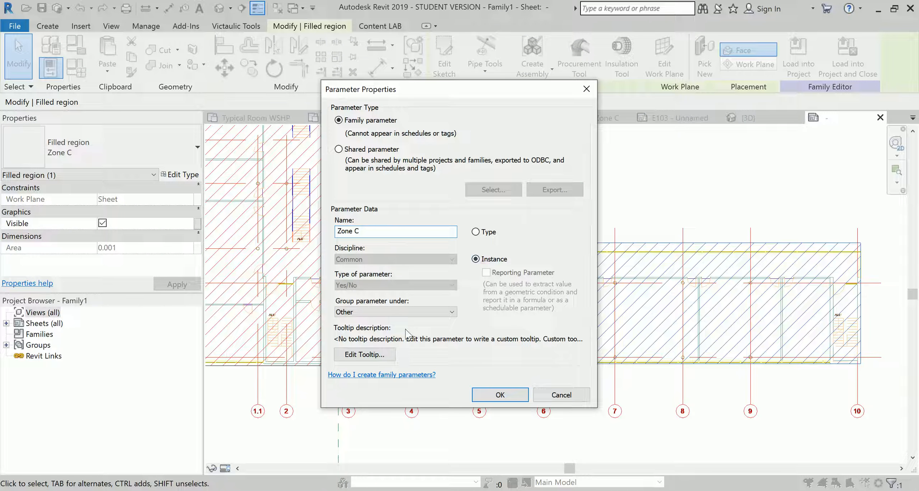
left_click(395, 311)
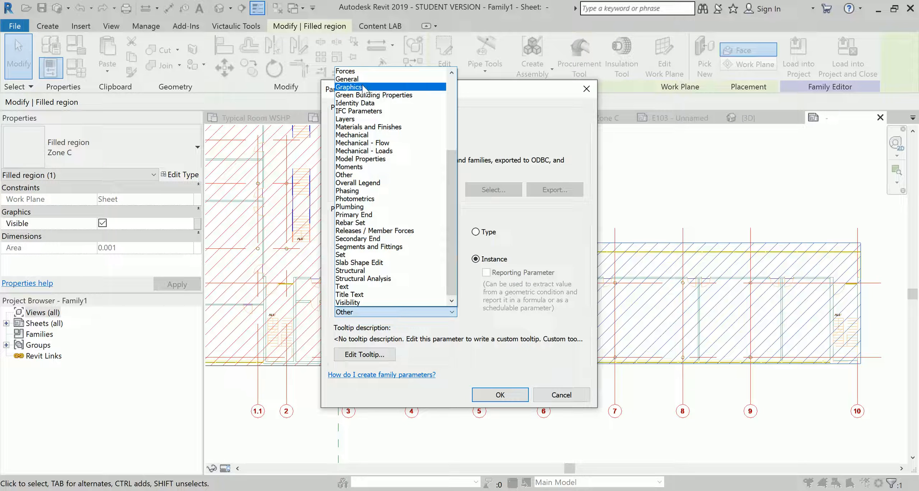
left_click(380, 94)
left_click(500, 395)
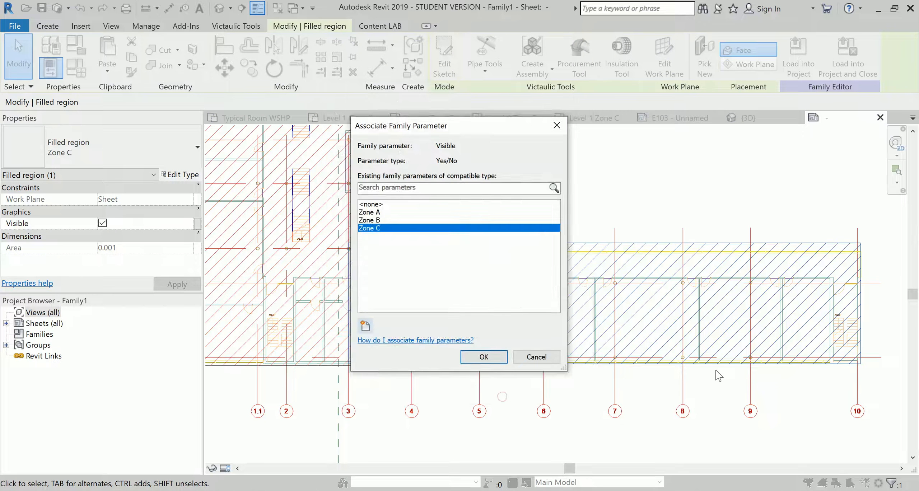
left_click(484, 356)
left_click(715, 173)
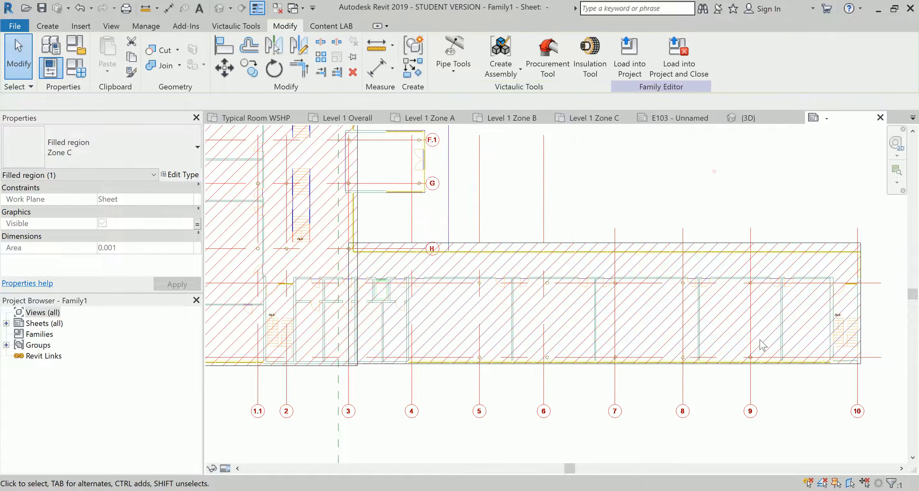
scroll(755, 412, "down", 2)
scroll(751, 410, "down", 3)
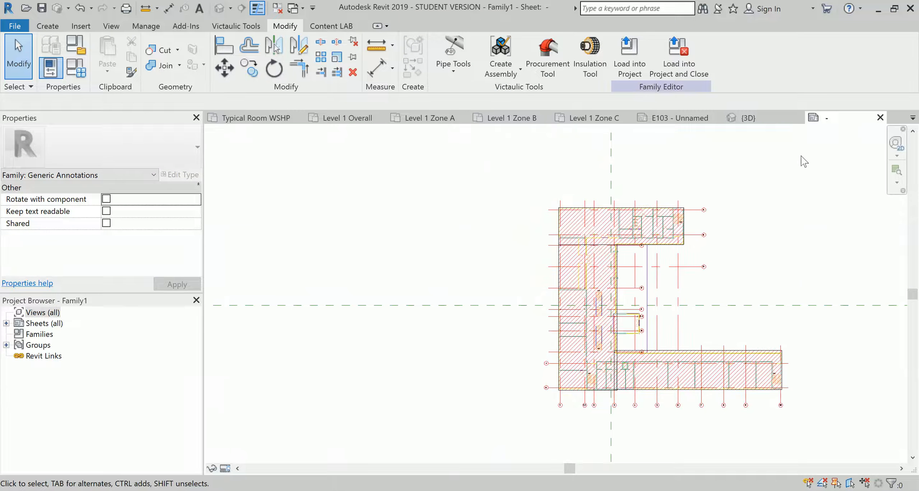
- Save the family as Key Plan Family.rfa, replacing the existing file, then load it into the JAGS 22079 project and close it
left_click(698, 68)
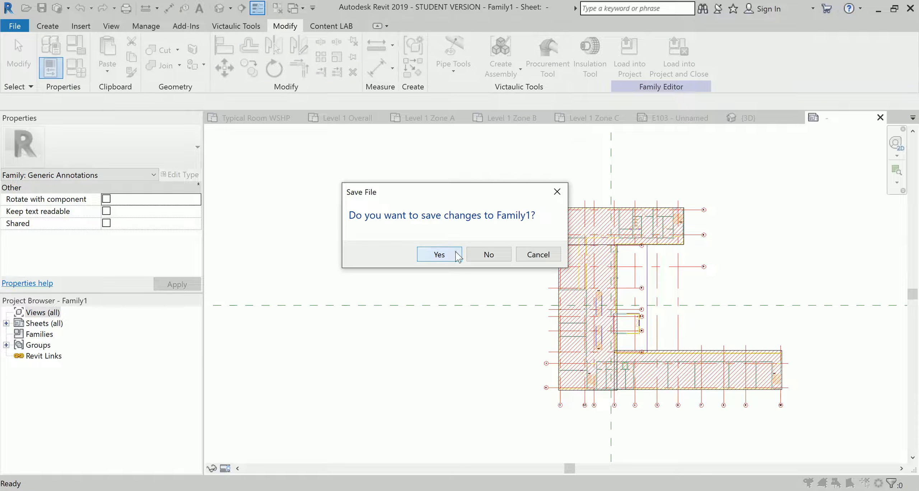
left_click(440, 253)
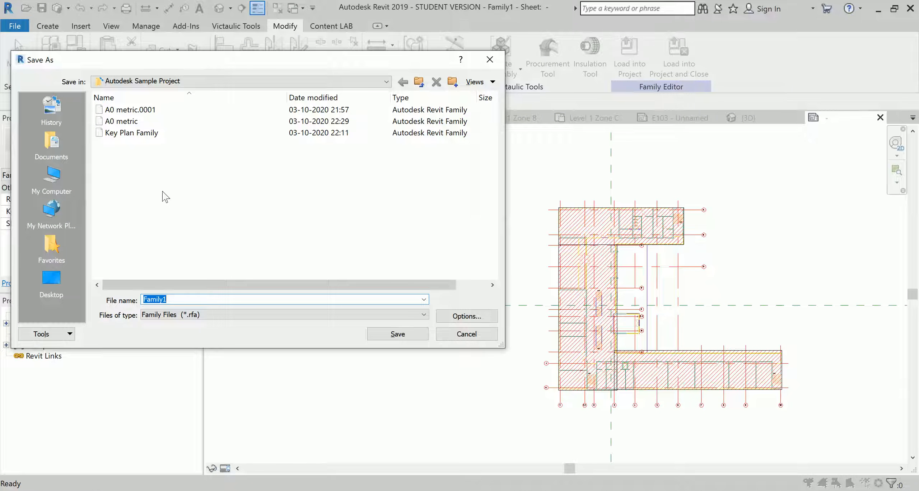
left_click(132, 134)
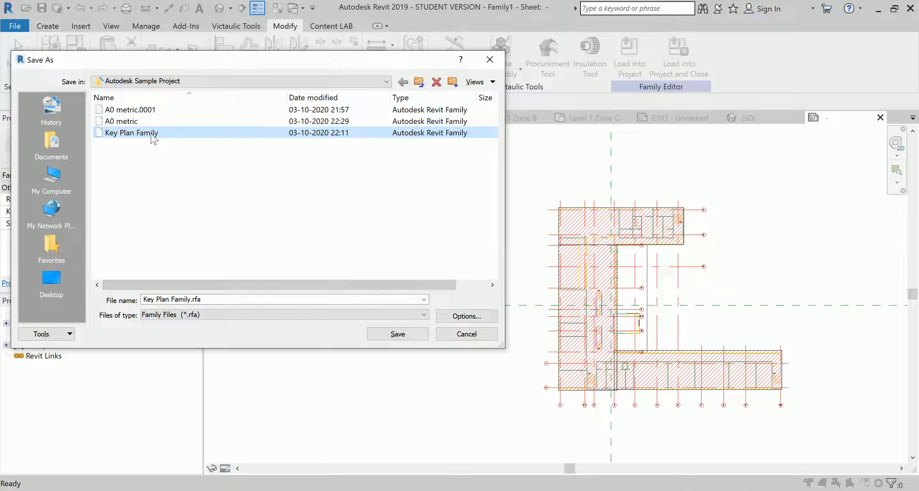
left_click(405, 332)
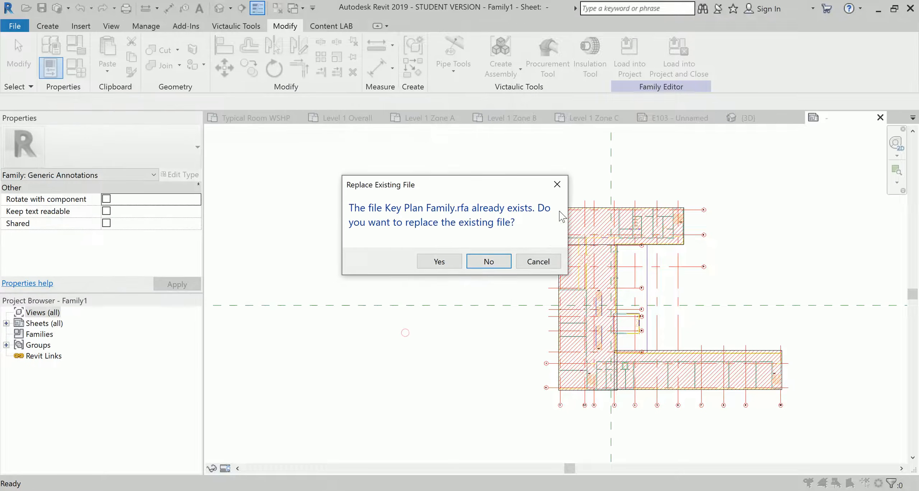
left_click(425, 259)
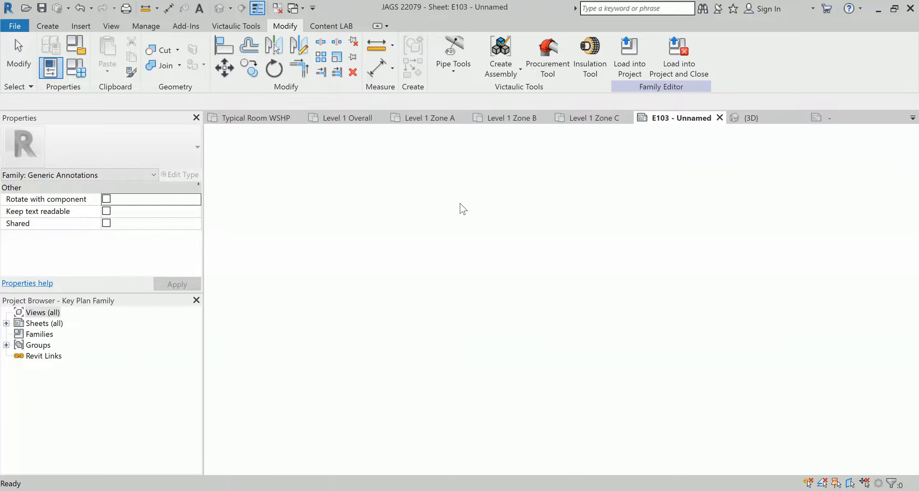
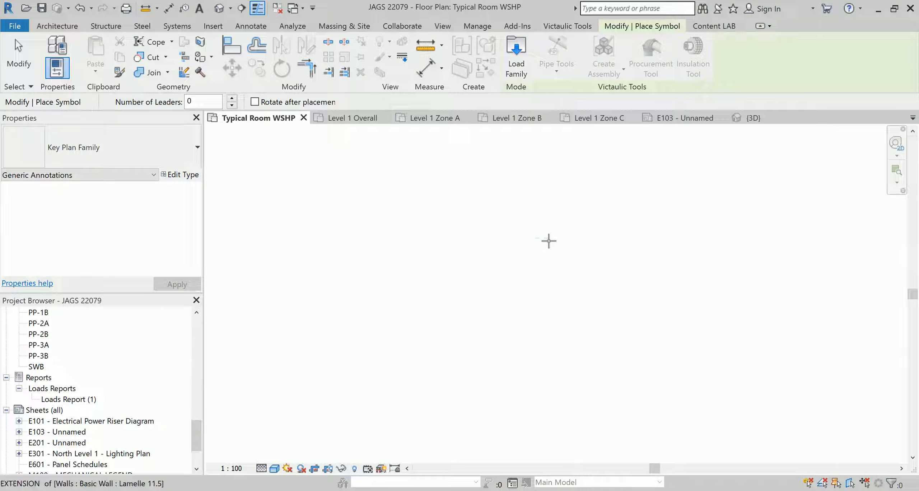
- Cancel the symbol placement in the floor plan and open sheet E103 to review its Level 1 Zone A viewport and title block
key("ctrl+Tab")
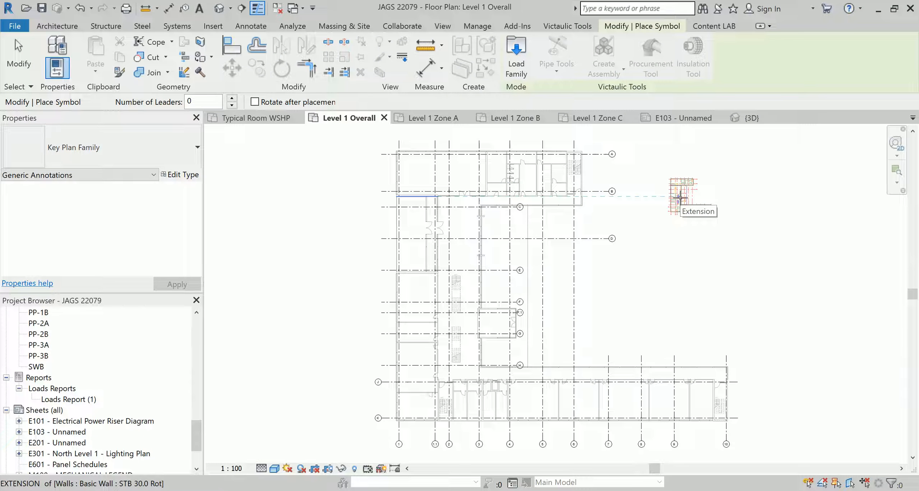
key("Escape")
key("Escape")
left_click(678, 120)
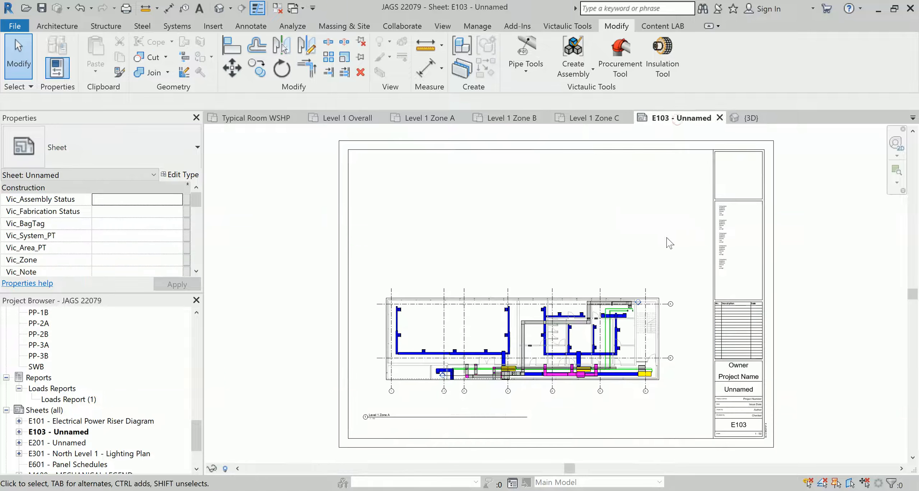
scroll(729, 176, "up", 1)
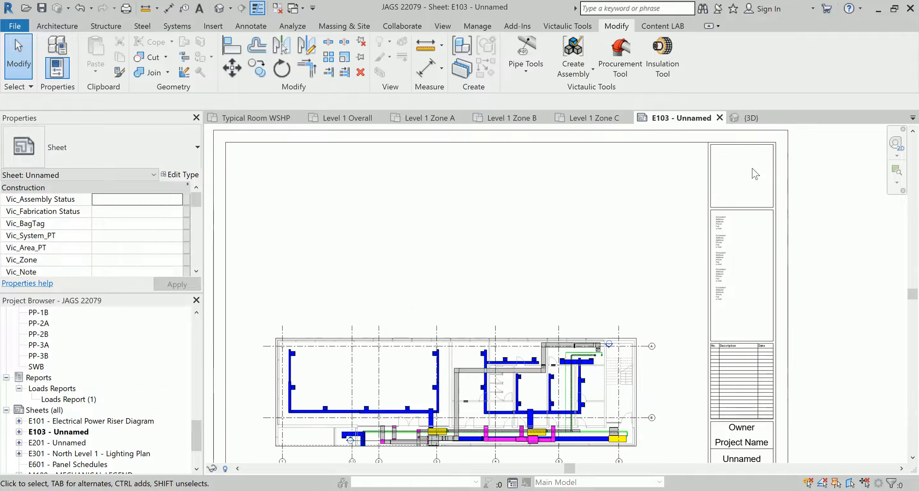
scroll(752, 176, "down", 1)
scroll(504, 384, "up", 2)
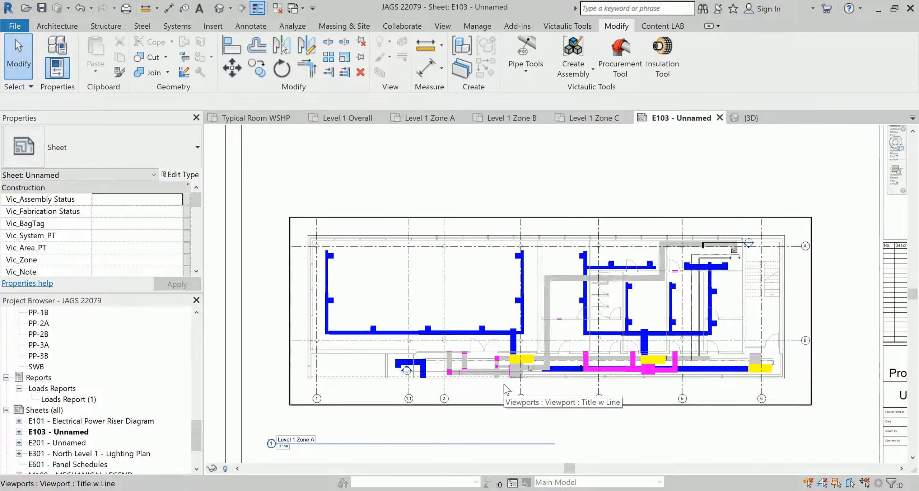
scroll(504, 385, "up", 1)
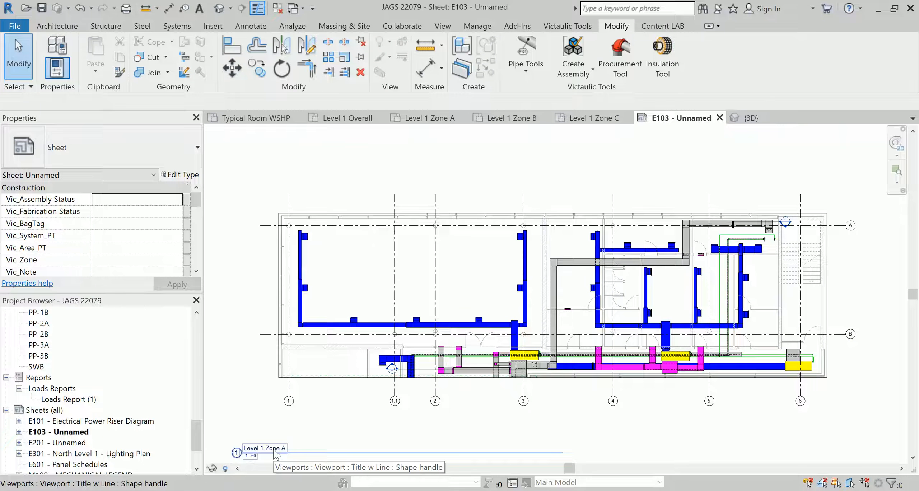
scroll(425, 359, "down", 4)
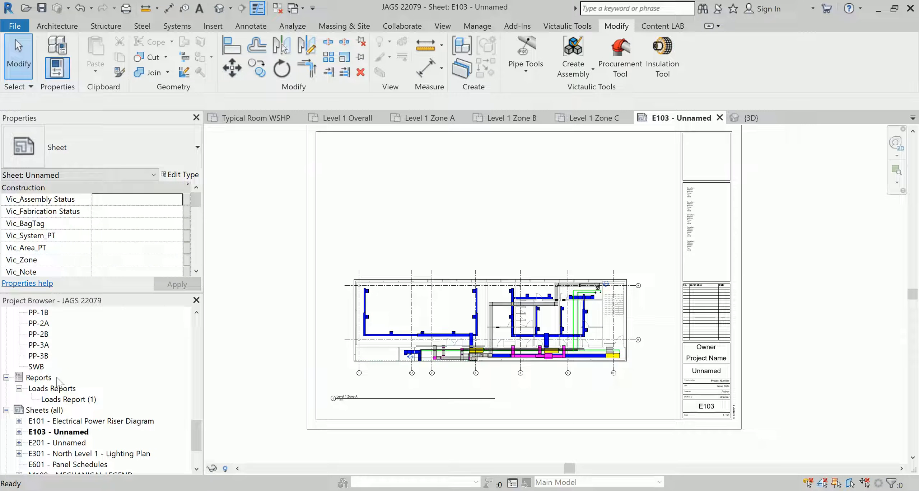
- Locate the Key Plan Family type among the project's annotation symbol families
scroll(58, 382, "down", 2)
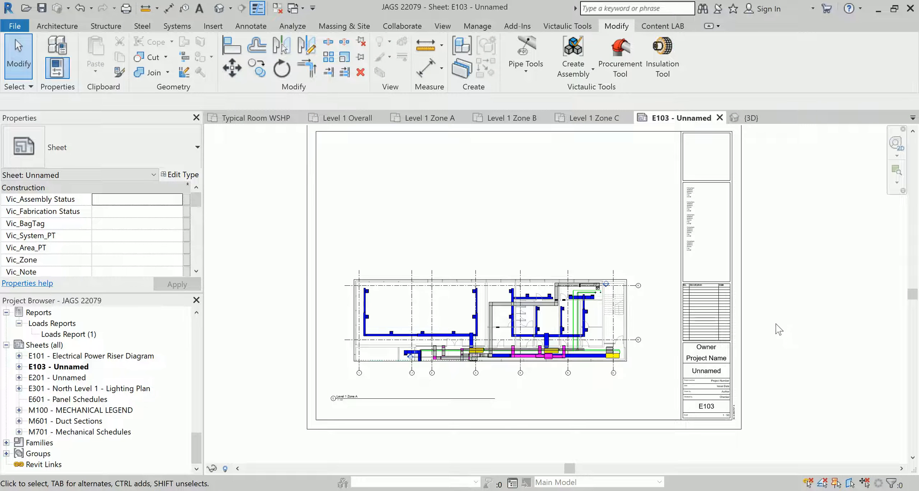
left_click(6, 442)
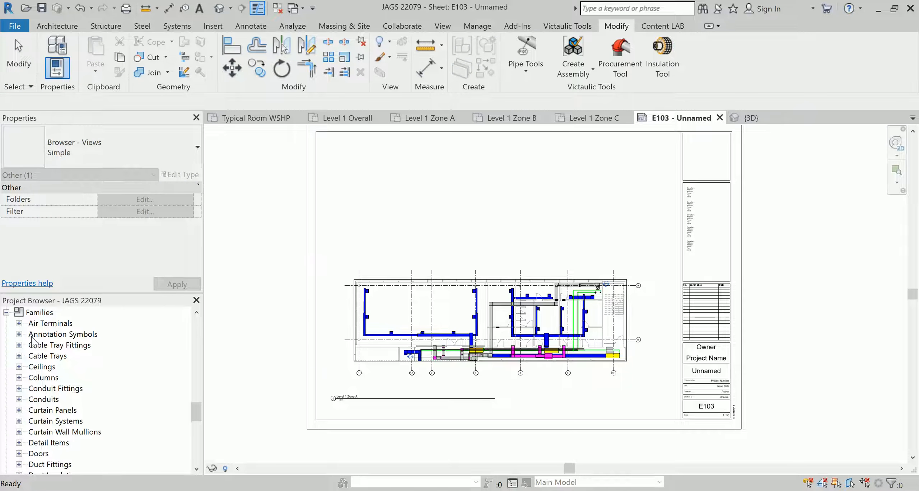
left_click(19, 335)
scroll(91, 385, "down", 3)
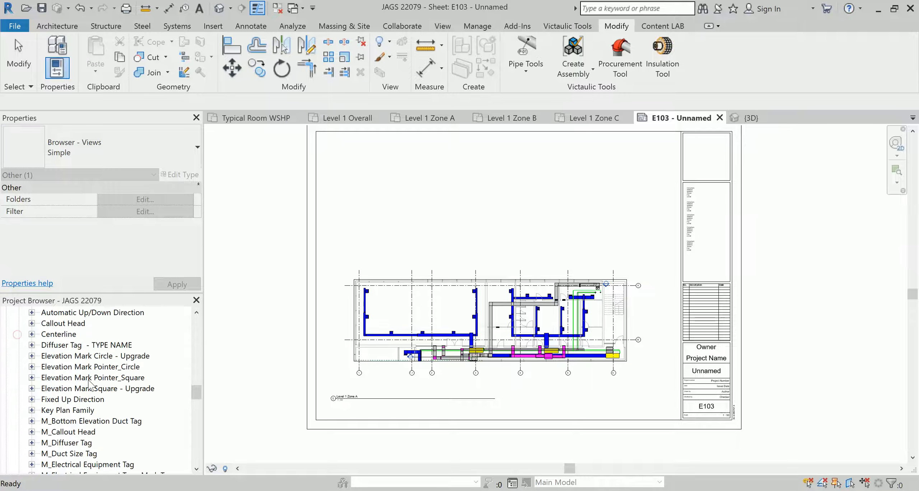
scroll(90, 385, "down", 5)
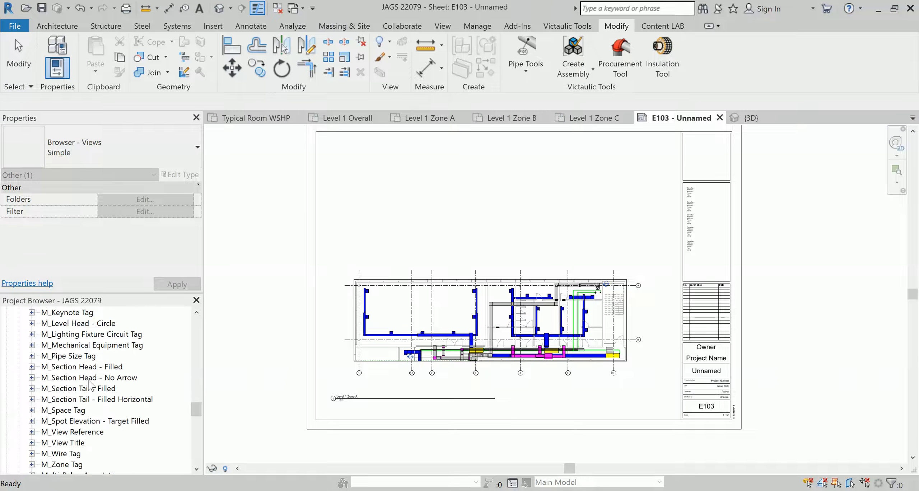
scroll(90, 386, "up", 8)
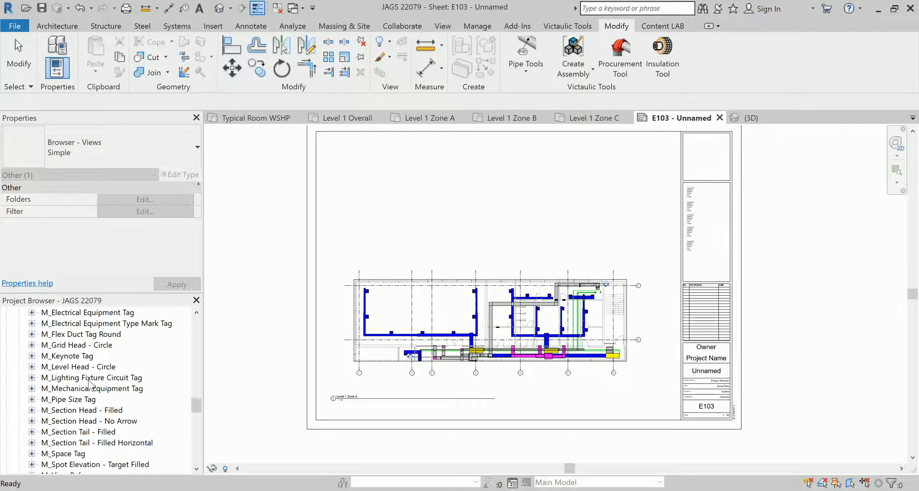
scroll(91, 385, "up", 1)
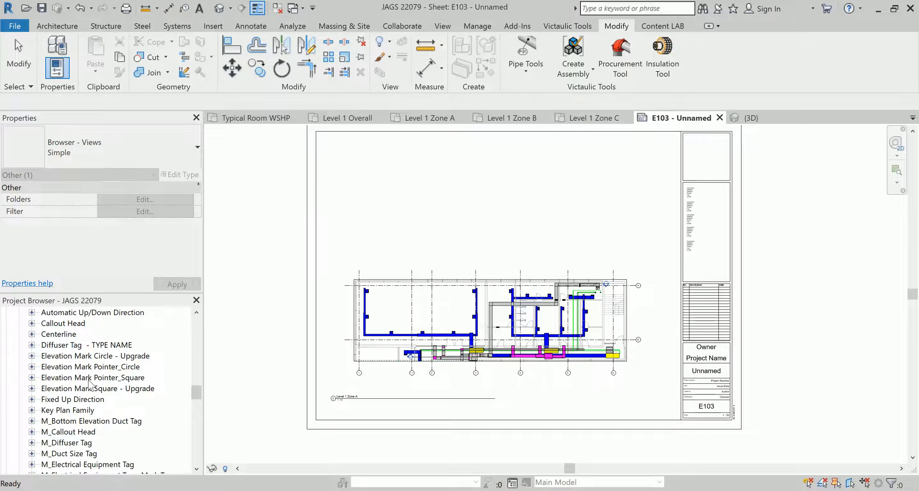
left_click(31, 411)
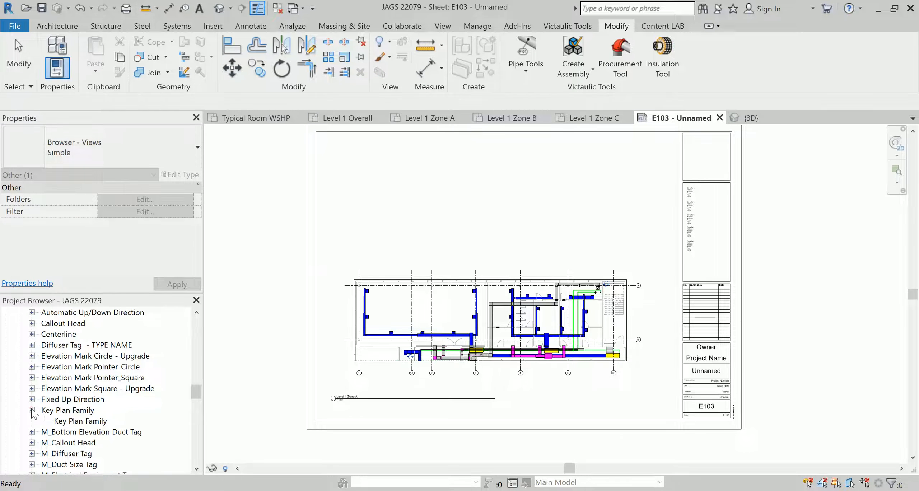
- Place one Key Plan Family symbol in the empty box above the consultant details in sheet E103's title block
left_click(63, 422)
left_click_drag(63, 421, 709, 158)
scroll(706, 156, "up", 5)
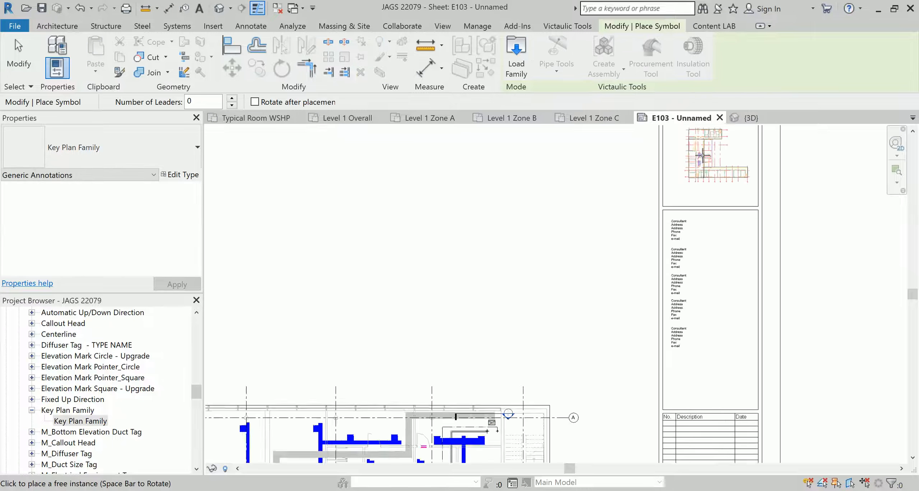
middle_click_drag(681, 183, 579, 323)
scroll(578, 324, "up", 1)
scroll(579, 323, "up", 3)
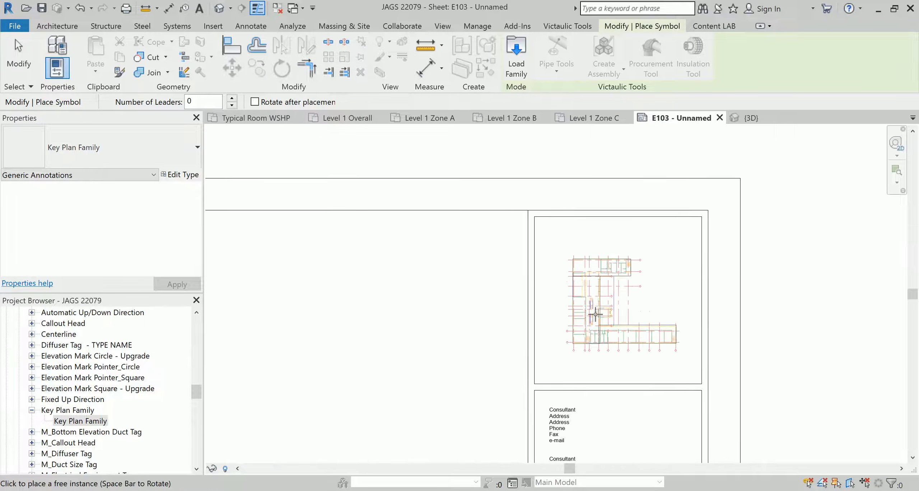
left_click(598, 301)
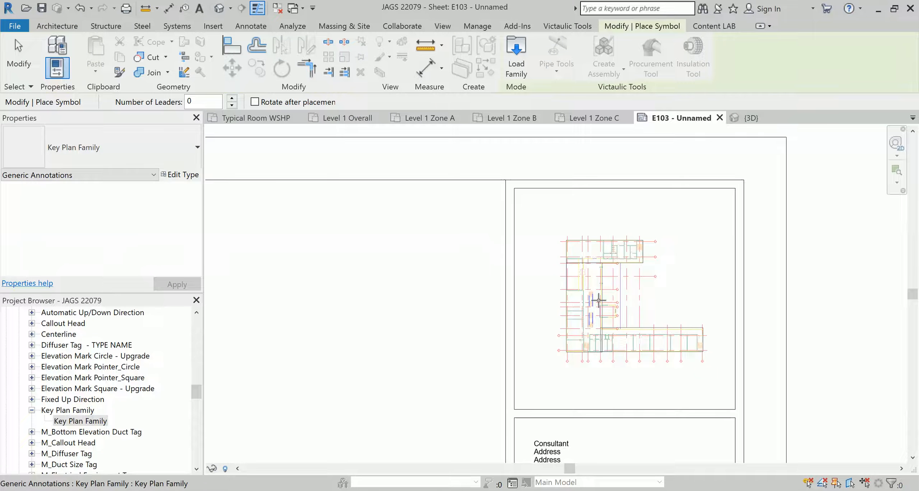
key("Escape")
key("Escape")
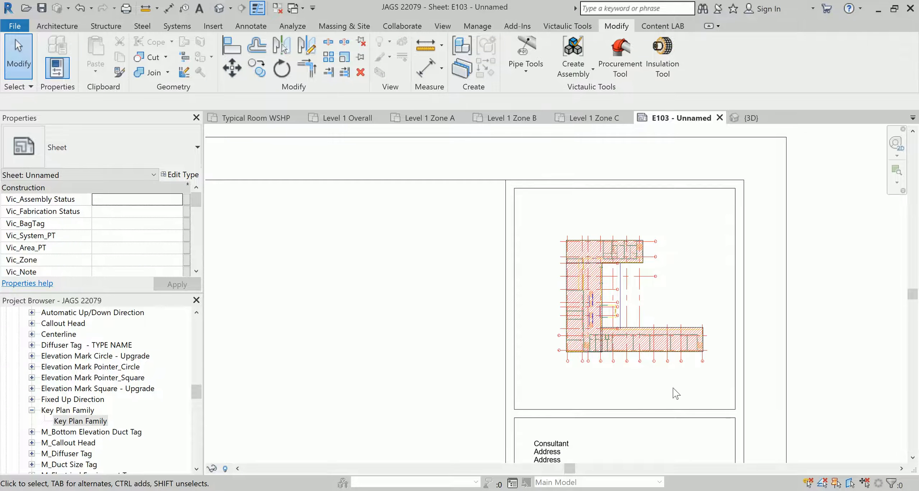
- Turn off Zone B and Zone C for the placed key plan, leaving only Zone A enabled
scroll(675, 394, "up", 2)
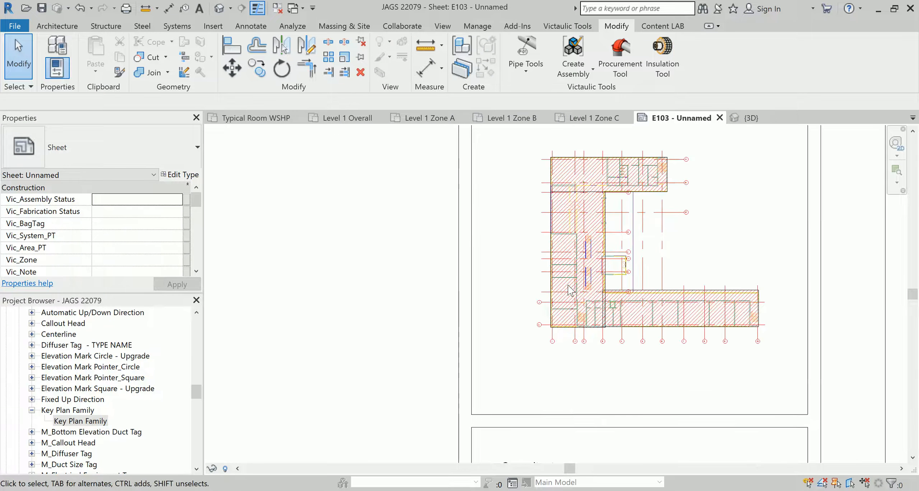
left_click(577, 291)
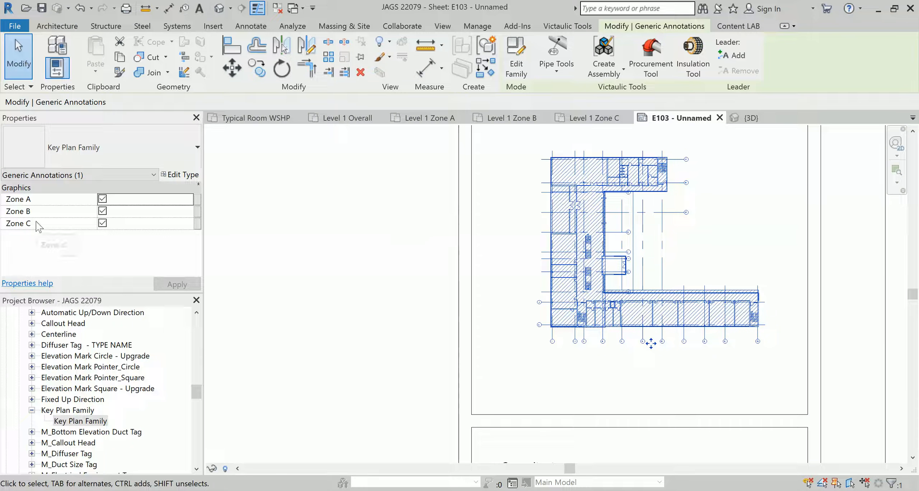
scroll(442, 265, "down", 5)
middle_click_drag(436, 295, 643, 122)
scroll(285, 423, "down", 1)
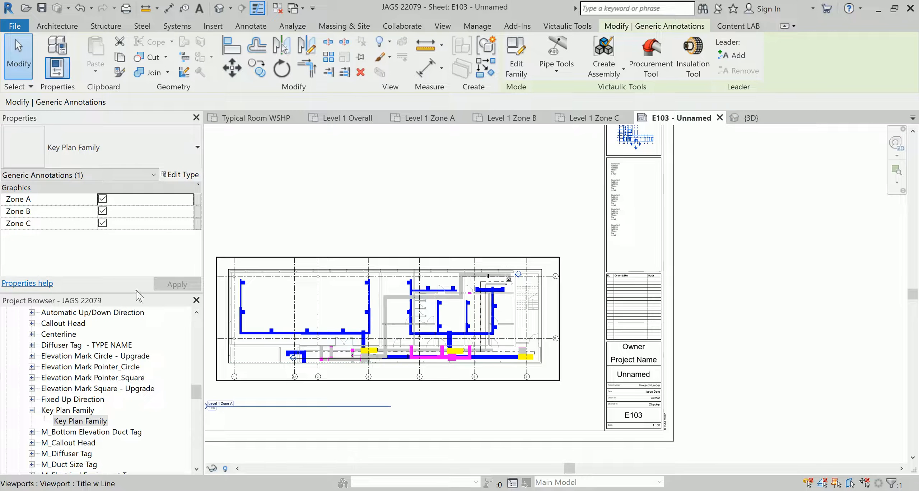
left_click(103, 211)
scroll(430, 216, "down", 2)
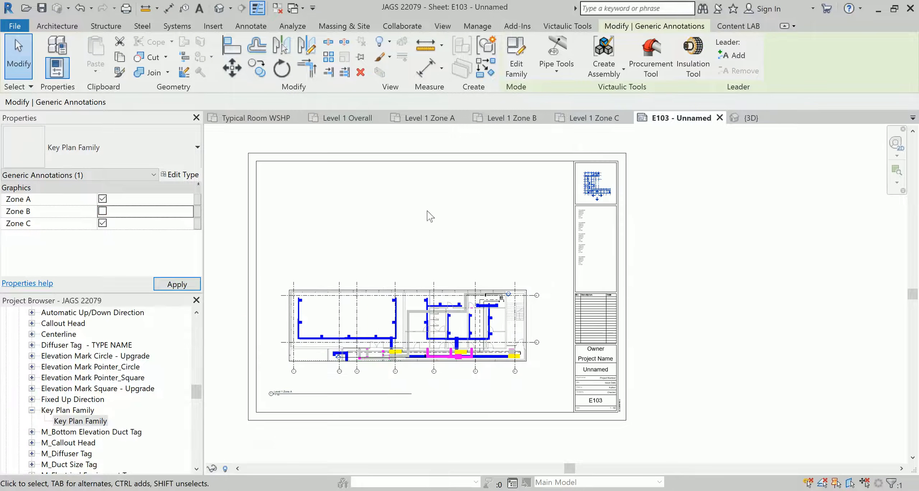
left_click(103, 223)
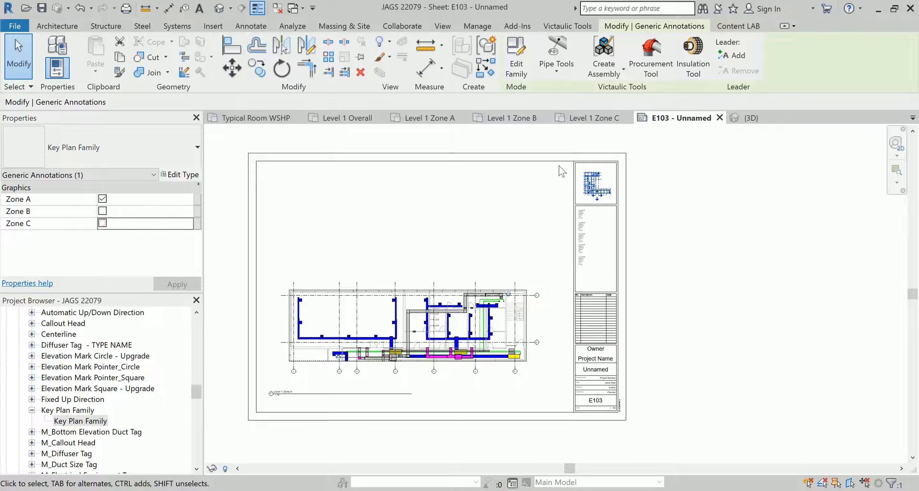
- Deselect the key plan and examine its zone hatching within the title block of sheet E103
scroll(562, 169, "up", 5)
left_click(805, 250)
scroll(519, 207, "up", 5)
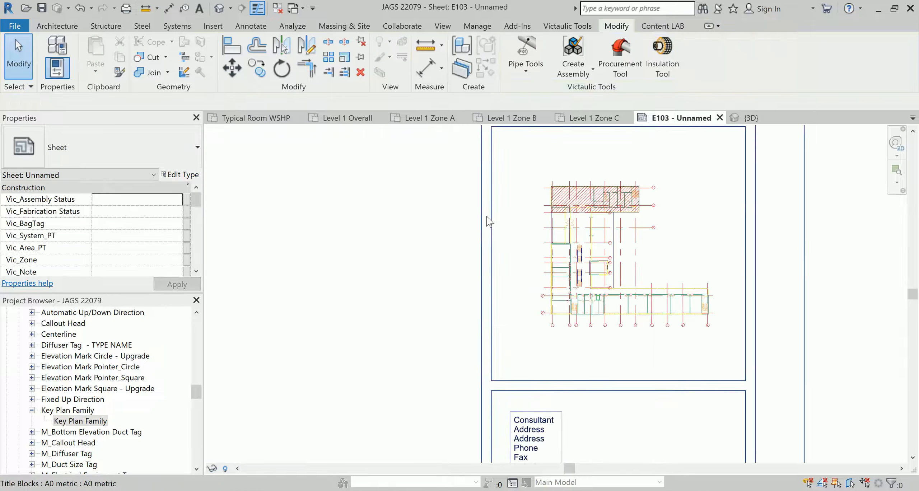
middle_click_drag(415, 240, 372, 303)
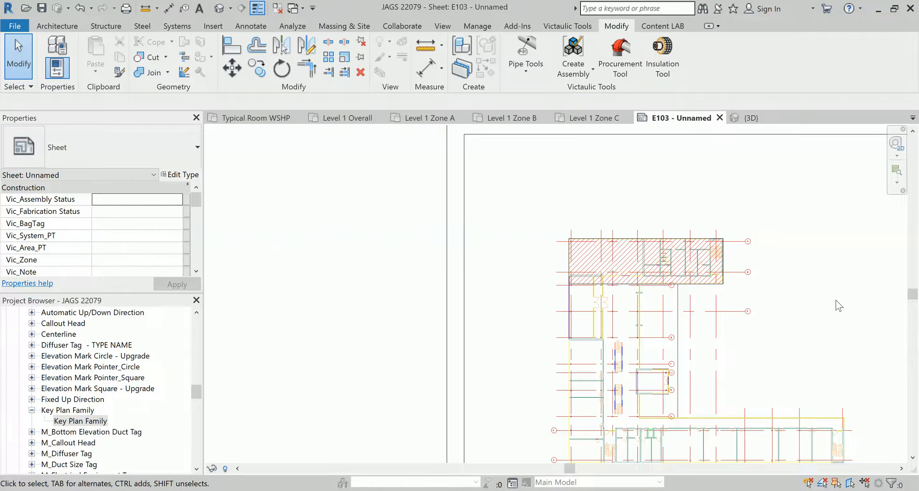
middle_click_drag(836, 300, 815, 252)
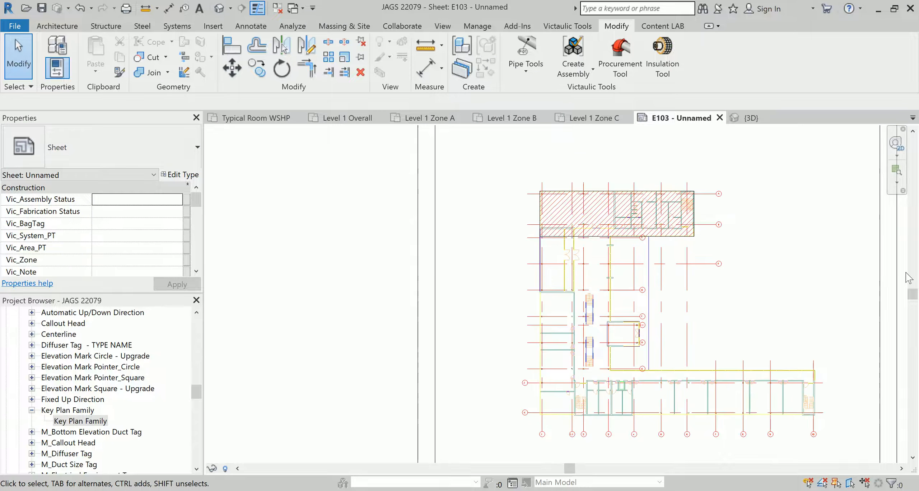
scroll(818, 255, "down", 1)
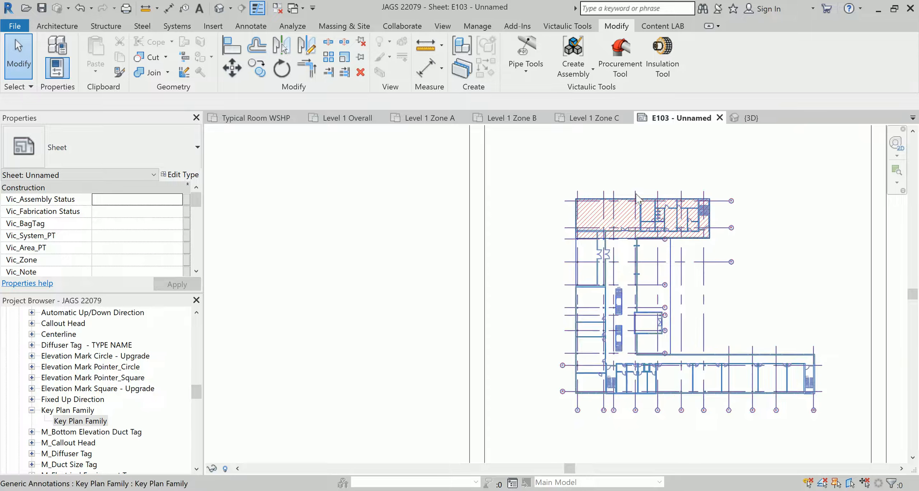
scroll(759, 208, "down", 4)
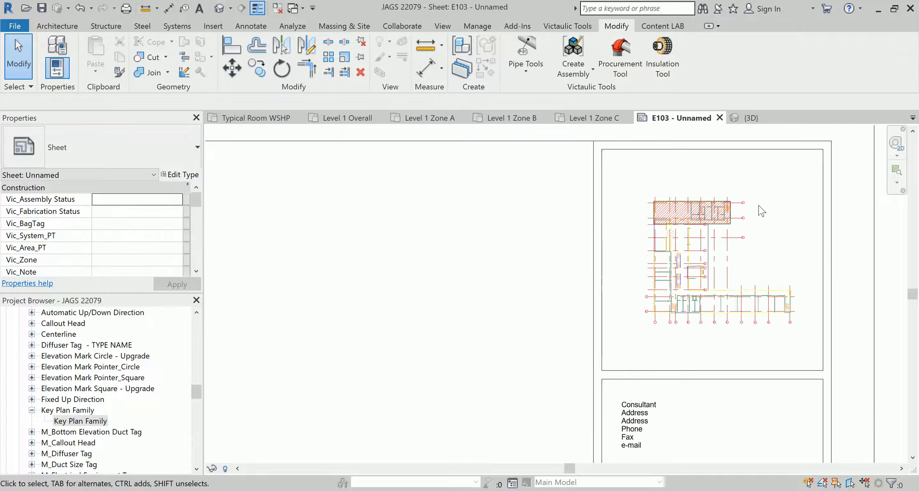
scroll(760, 208, "down", 4)
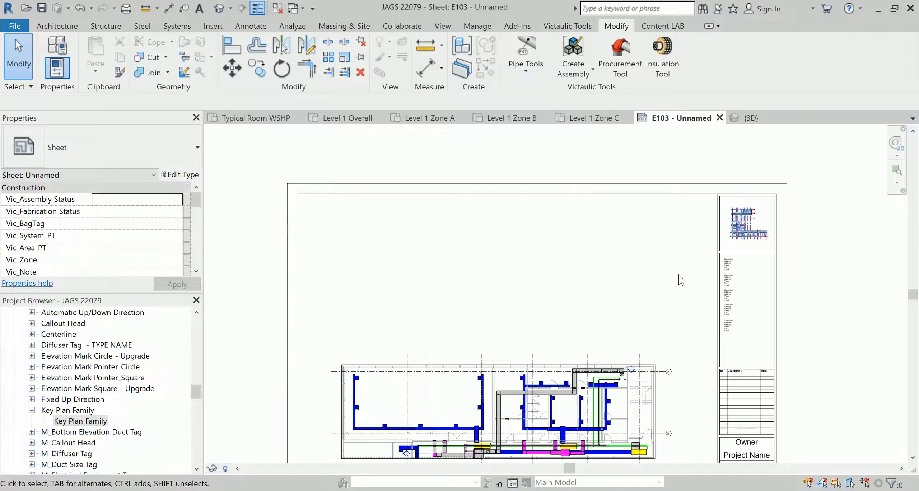
- Create a new sheet with the A0 metric title block, dismissing the save reminder without saving
scroll(79, 359, "up", 2)
scroll(47, 351, "up", 3)
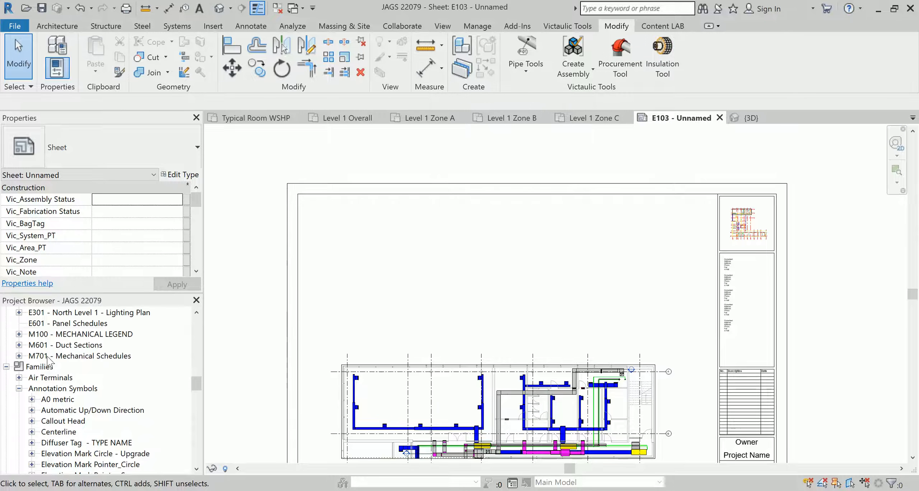
right_click(43, 370)
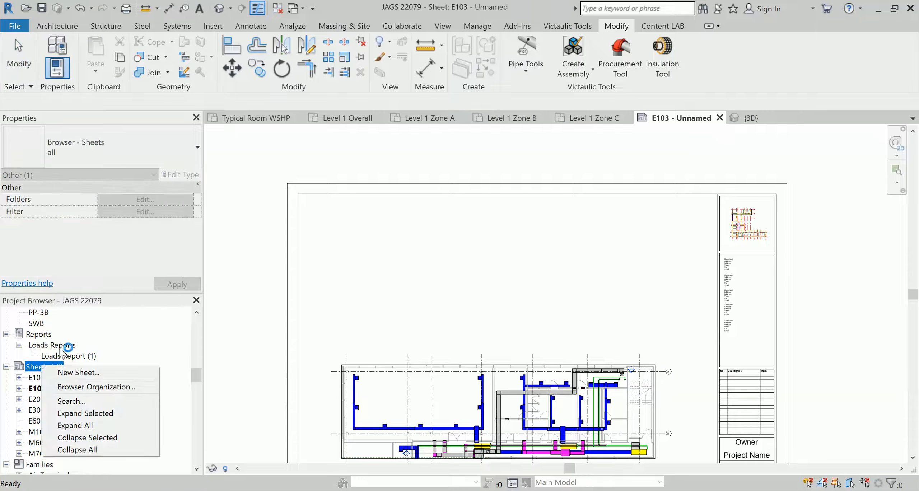
left_click(86, 374)
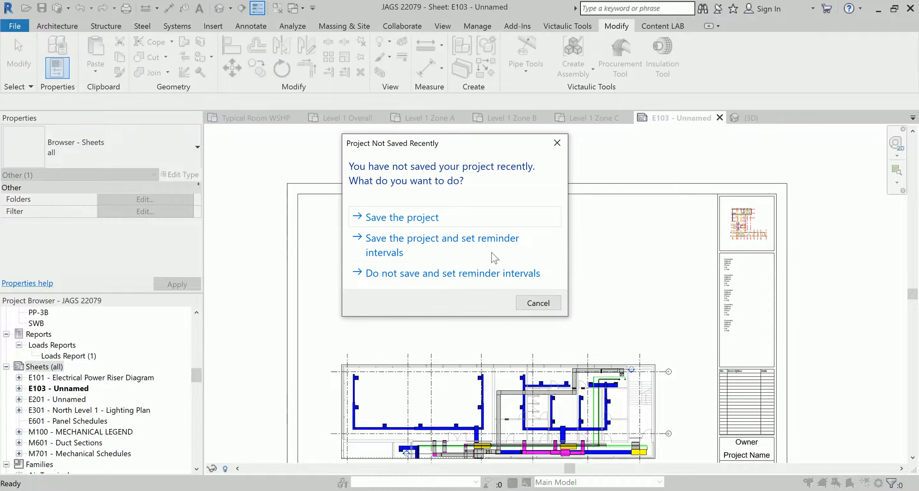
left_click(541, 302)
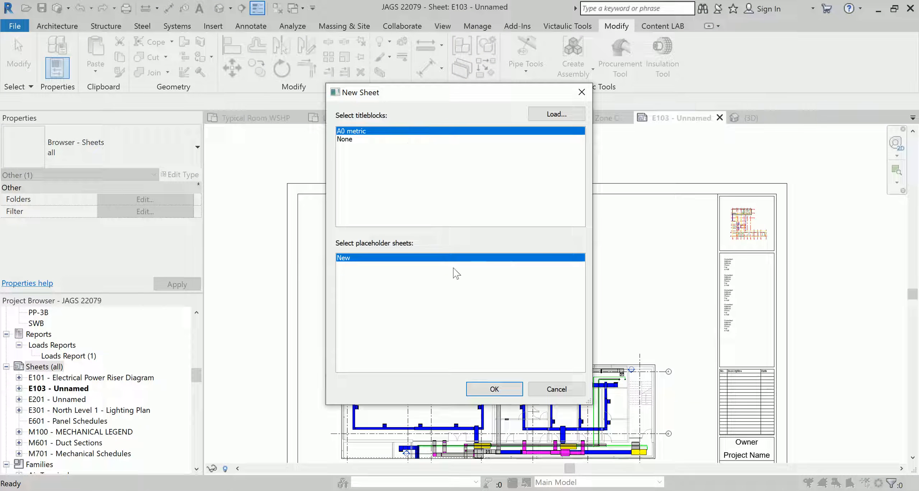
left_click(513, 391)
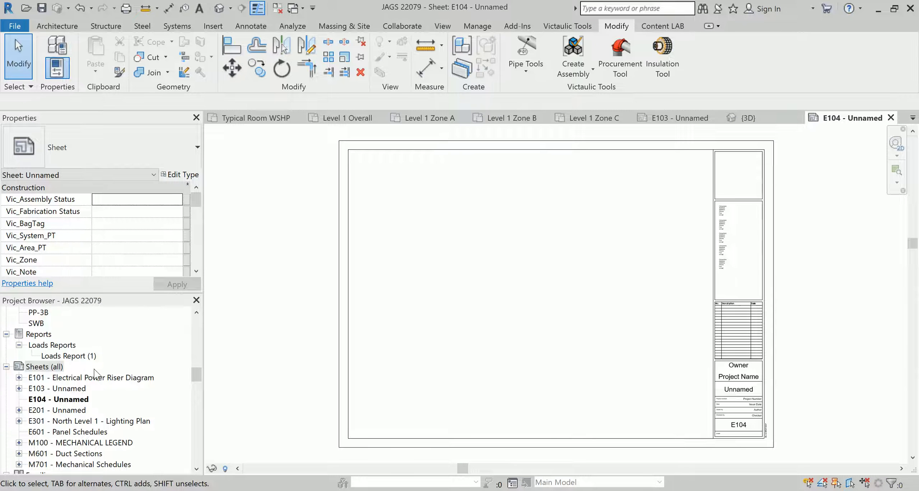
- Place the Level 1 Zone B floor plan in the drawing area of sheet E104
scroll(65, 350, "up", 10)
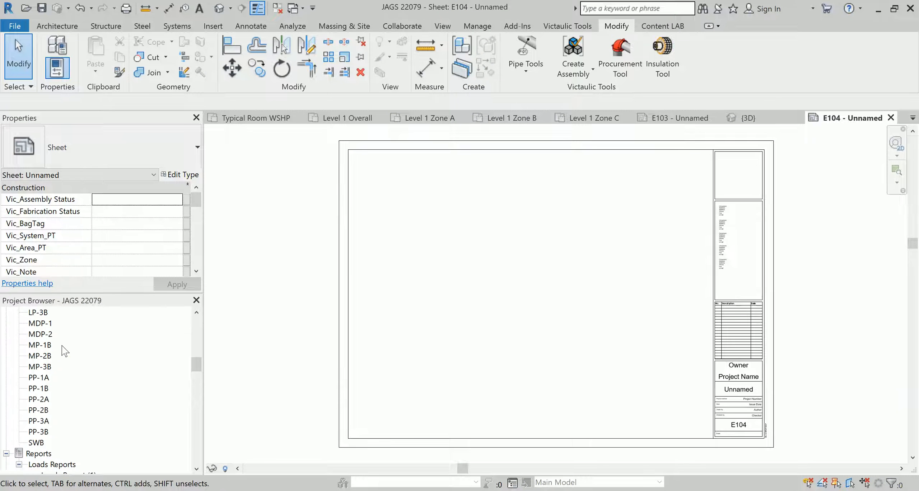
scroll(71, 352, "up", 2)
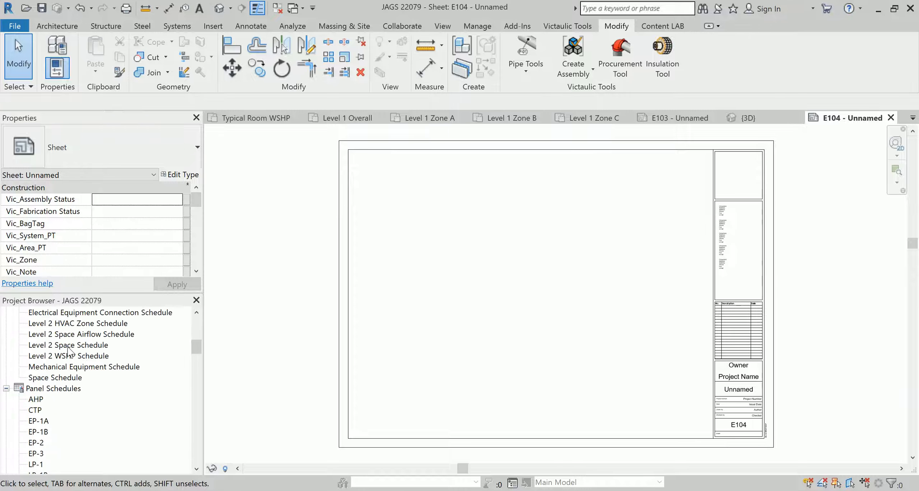
scroll(69, 352, "up", 6)
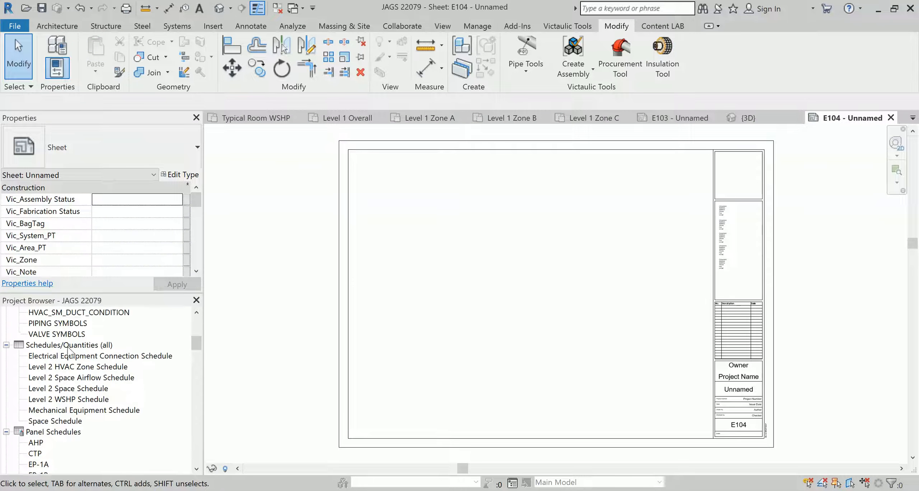
scroll(70, 352, "up", 4)
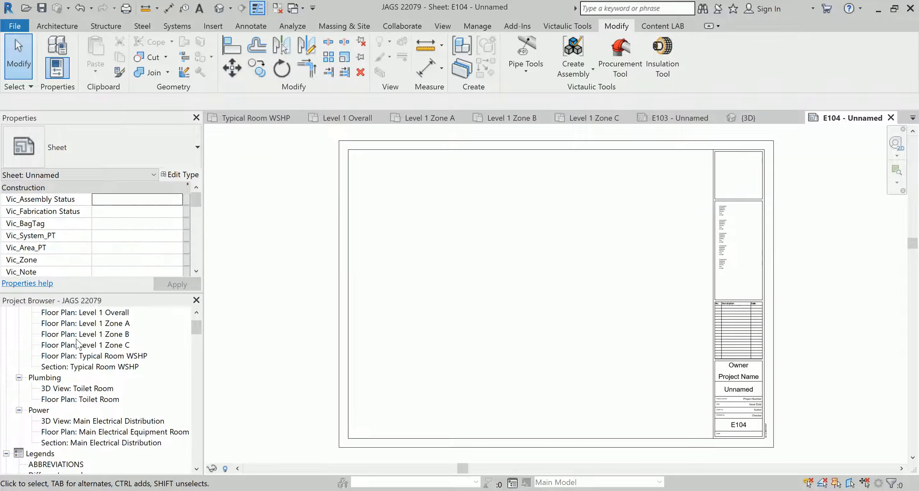
left_click(79, 345)
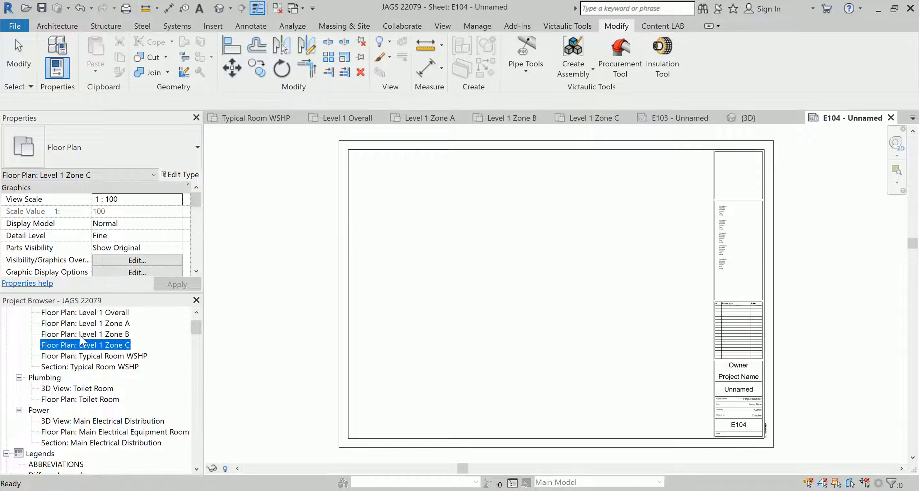
left_click_drag(80, 337, 546, 284)
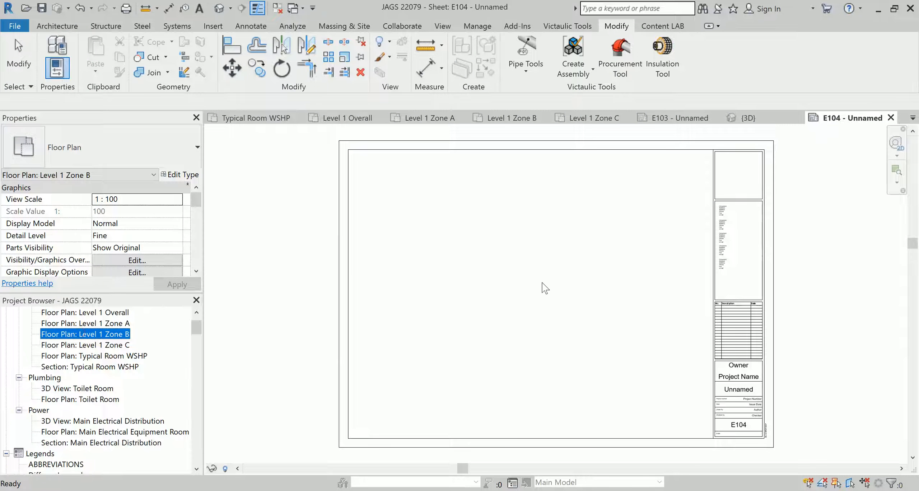
left_click(488, 283)
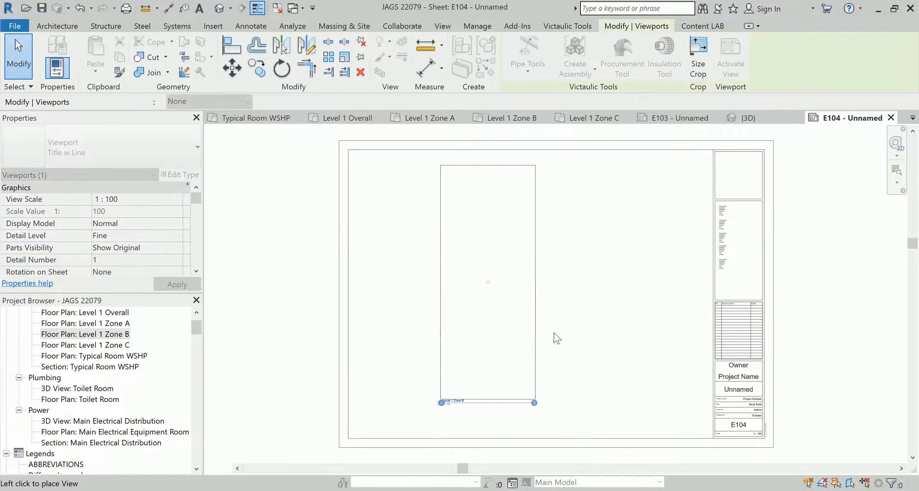
left_click(557, 341)
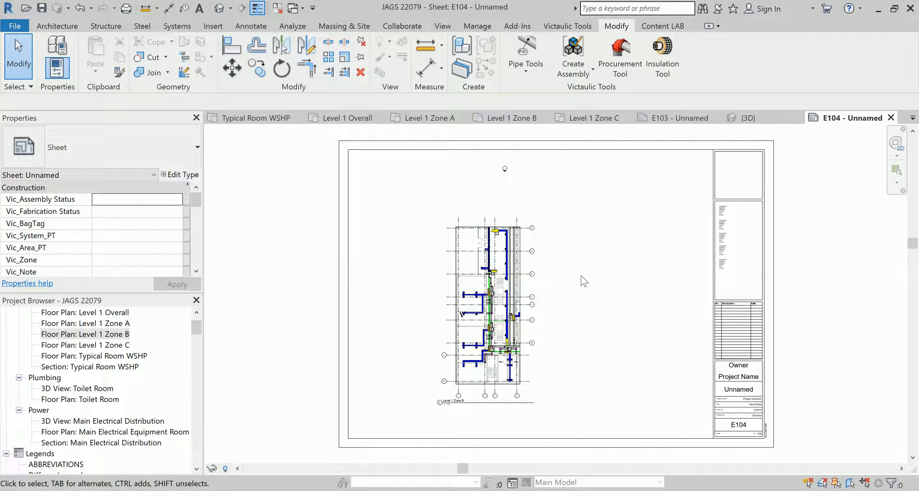
- Place one Key Plan Family symbol in the empty box above the consultant details in sheet E104's title block
scroll(92, 375, "down", 10)
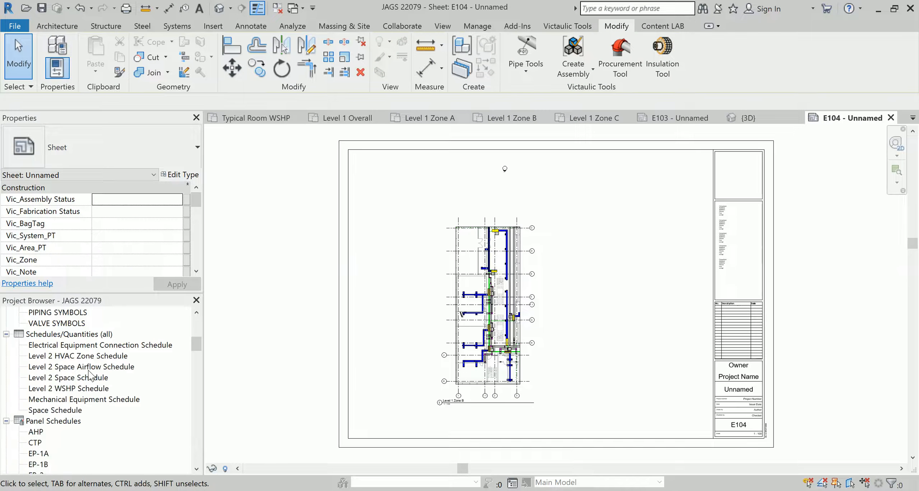
scroll(91, 375, "down", 20)
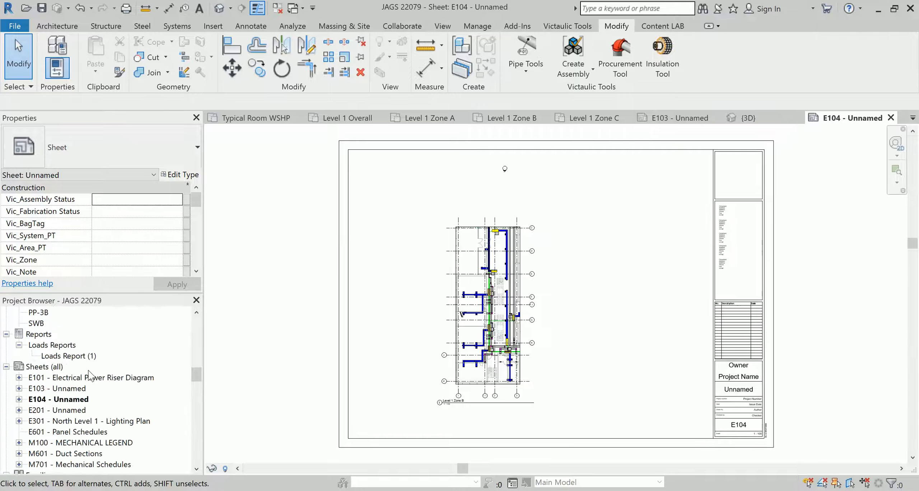
scroll(89, 376, "up", 2)
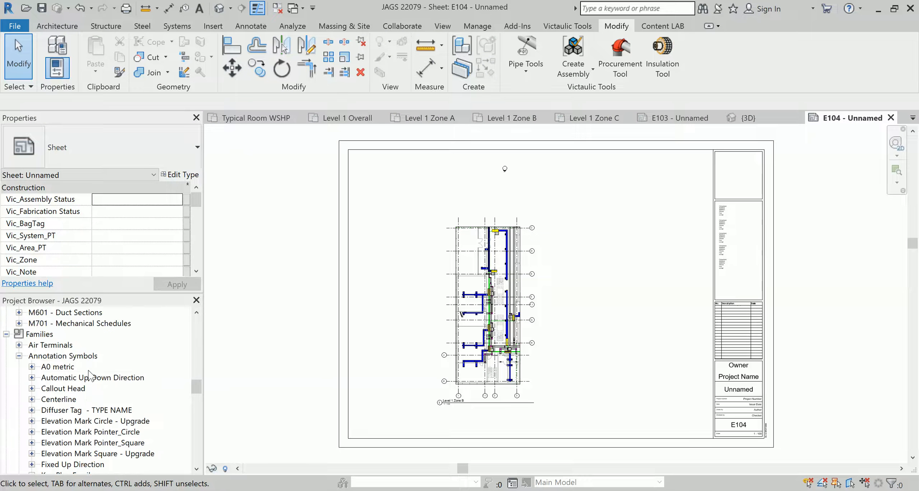
scroll(85, 396, "down", 1)
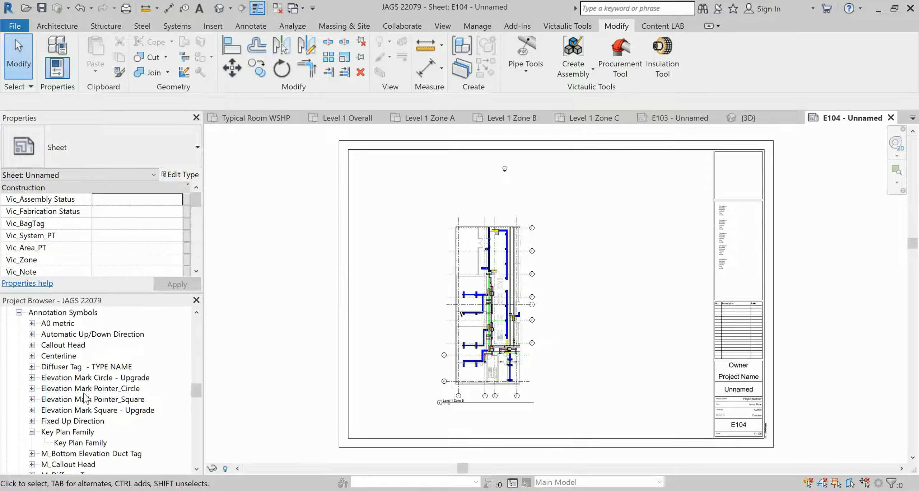
left_click(85, 444)
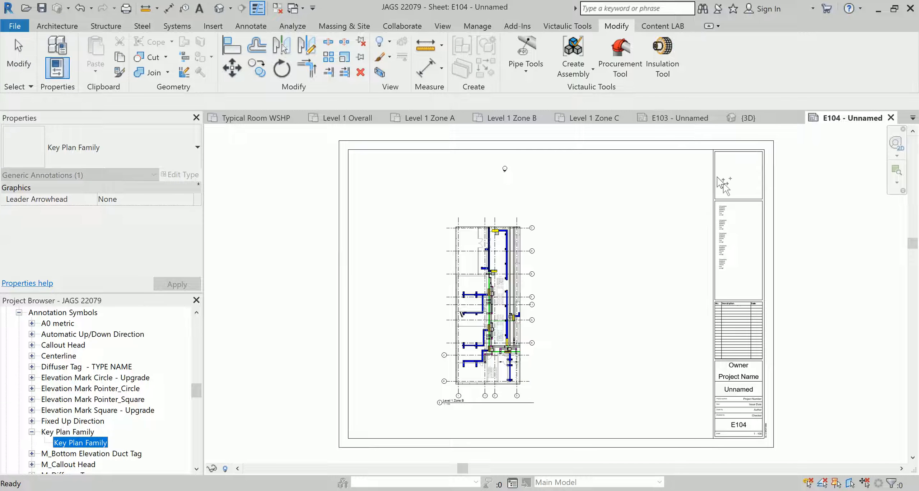
left_click_drag(725, 175, 729, 173)
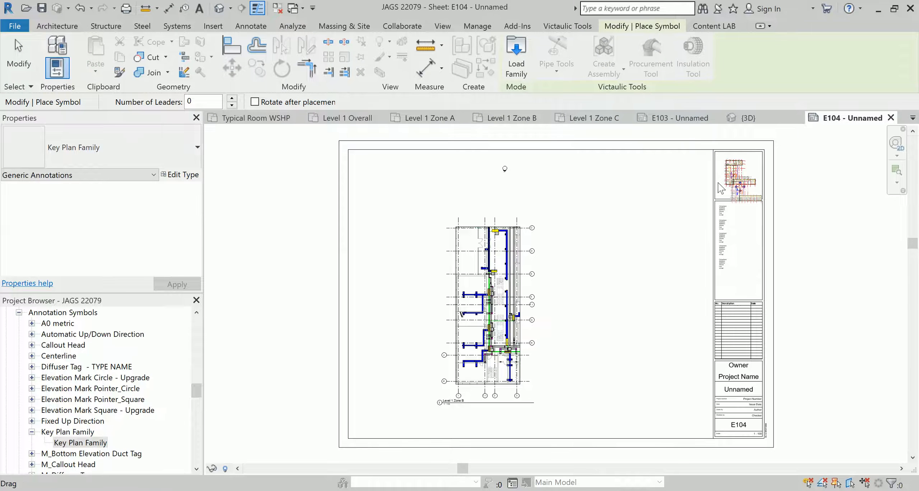
scroll(710, 167, "up", 1)
left_click(729, 174)
scroll(780, 237, "up", 4)
key("Escape")
key("Escape")
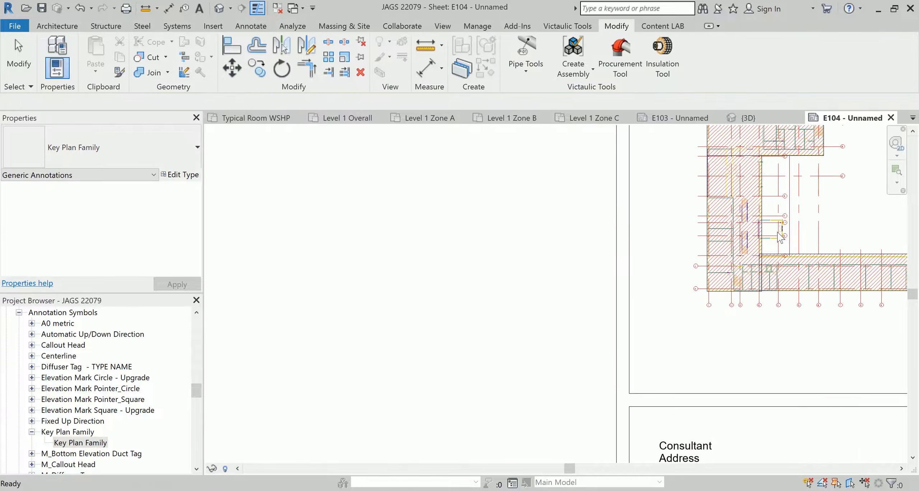
- Turn off Zone A and Zone C for sheet E104's key plan, leaving only Zone B enabled, and deselect it
left_click(742, 244)
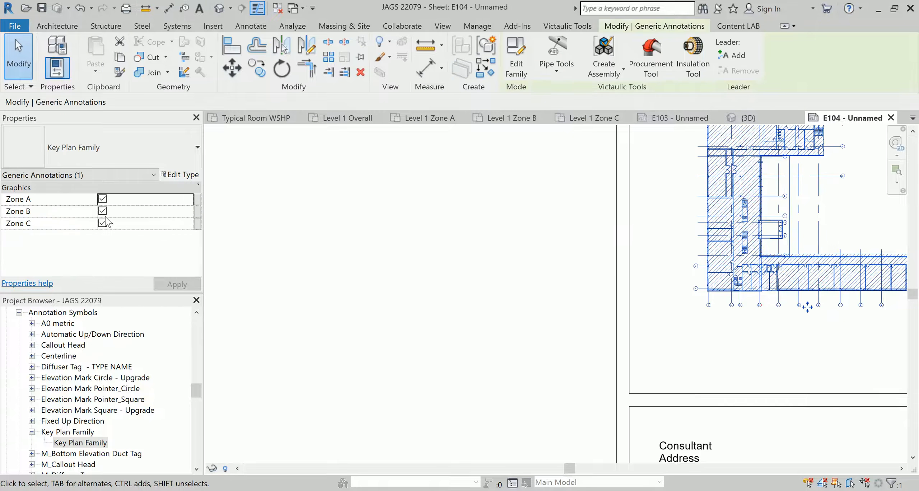
left_click(105, 220)
left_click(103, 198)
left_click(103, 223)
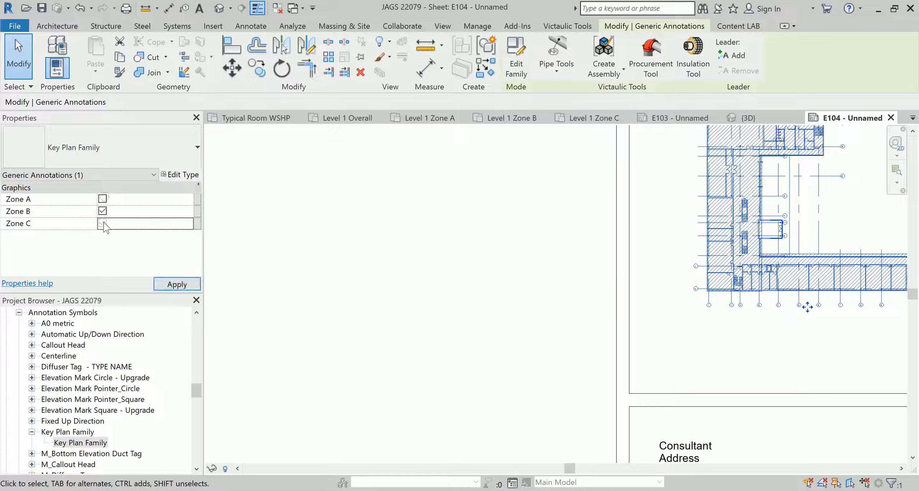
left_click(364, 260)
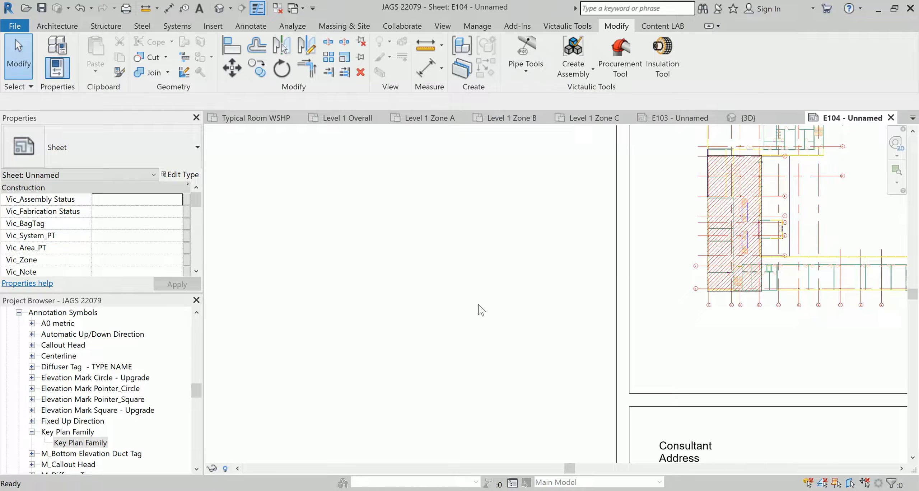
key("z")
key("f")
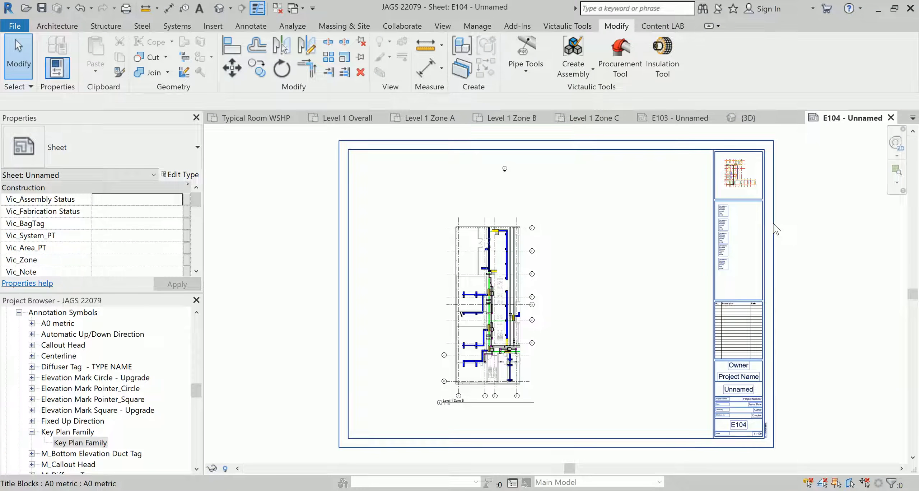
- Open the A0 metric title block family of sheet E104 for editing
scroll(768, 173, "up", 2)
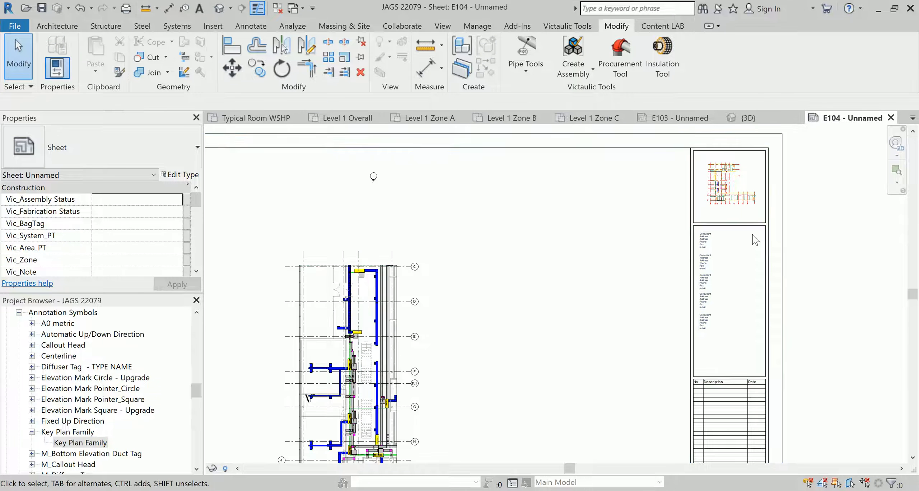
scroll(753, 236, "down", 2)
scroll(753, 236, "down", 1)
left_click(769, 265)
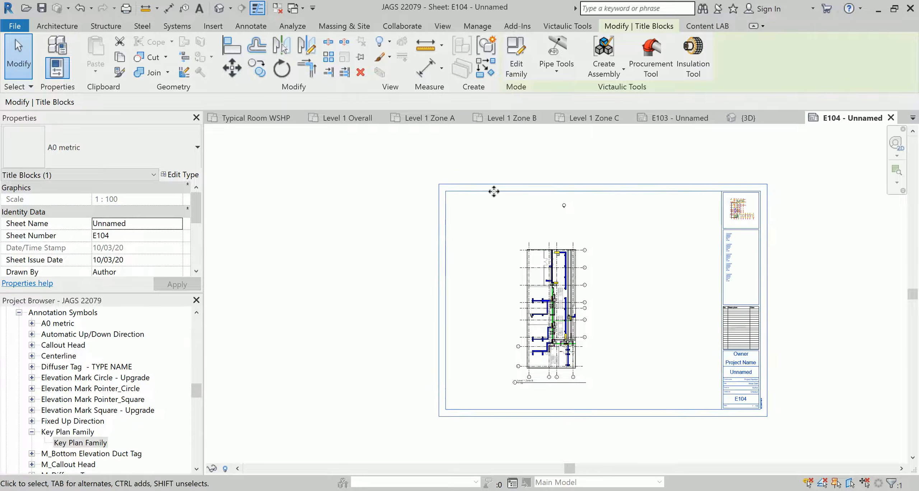
left_click(515, 70)
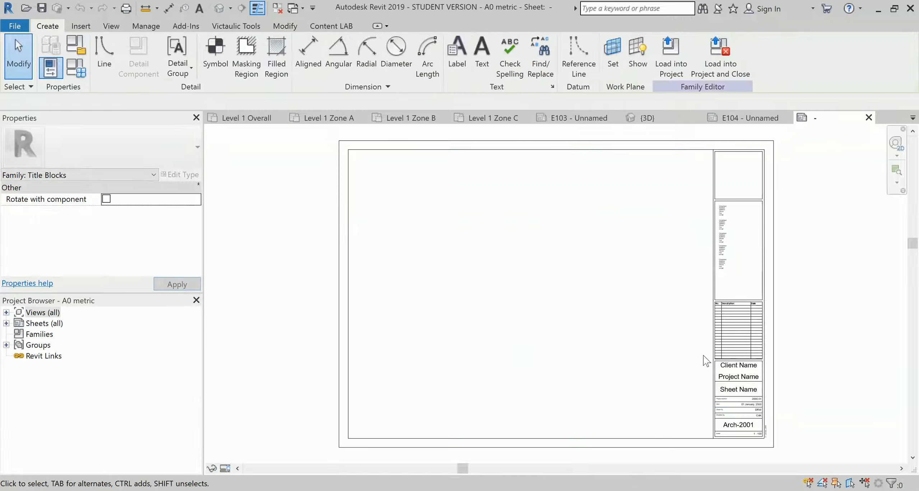
- Load the Key Plan Family file from the Autodesk Sample Project folder into the A0 metric title block family
scroll(762, 215, "up", 2)
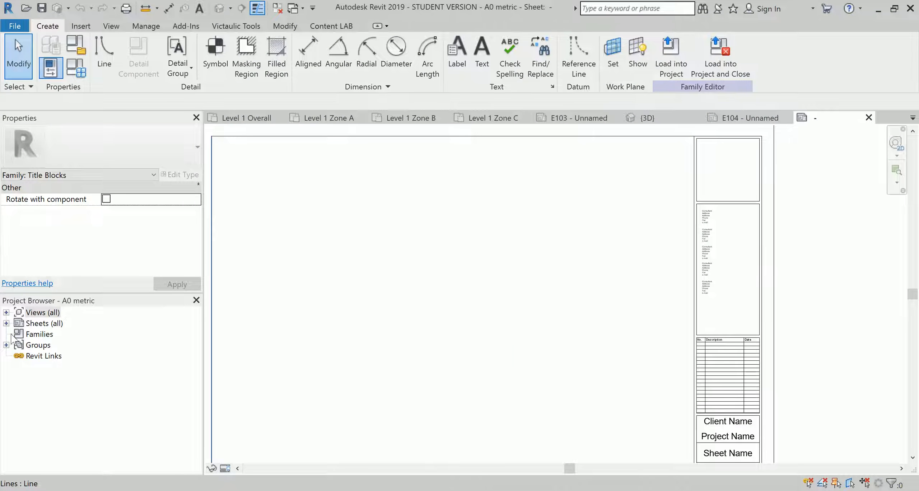
left_click(31, 335)
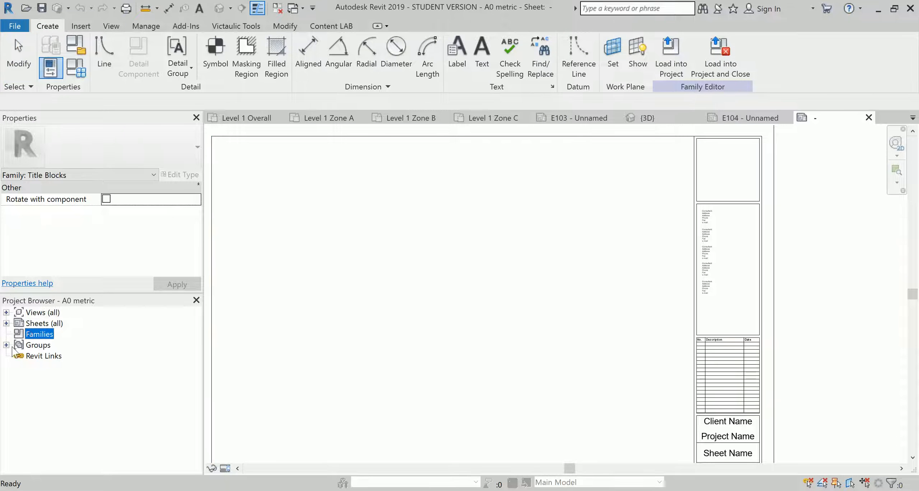
left_click(6, 345)
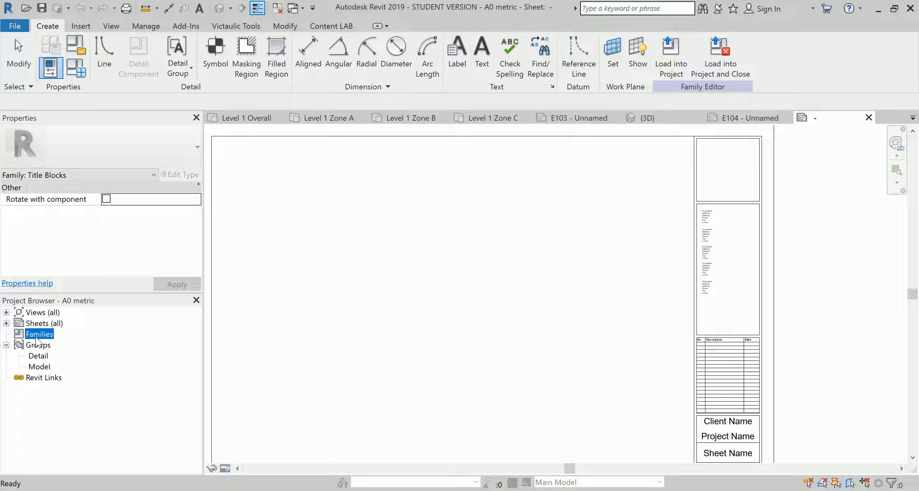
left_click(634, 286)
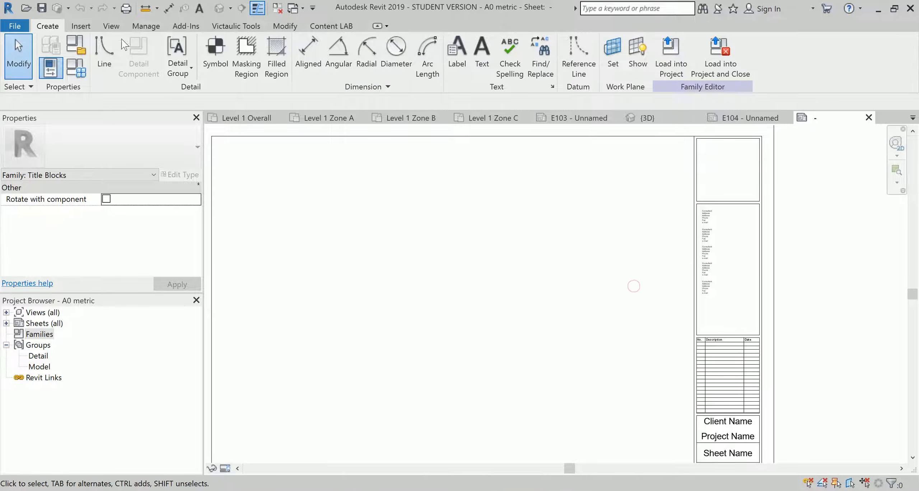
left_click(83, 27)
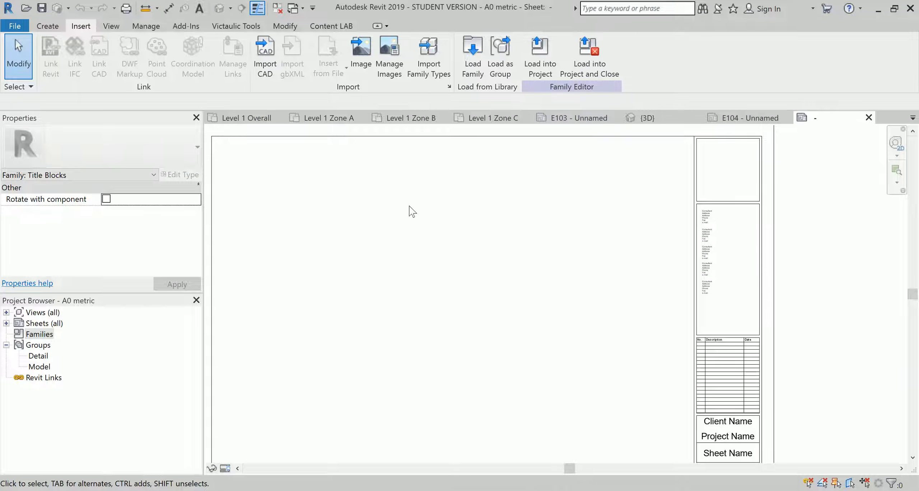
left_click(480, 71)
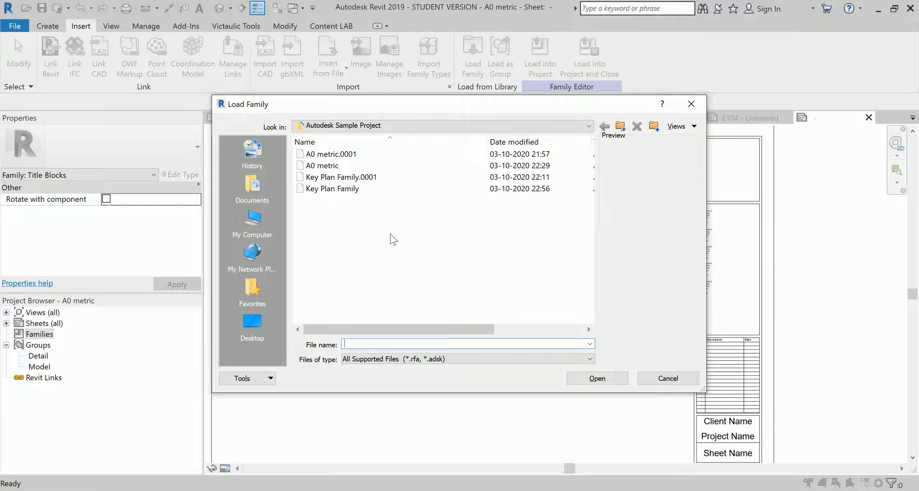
left_click(351, 190)
left_click(597, 379)
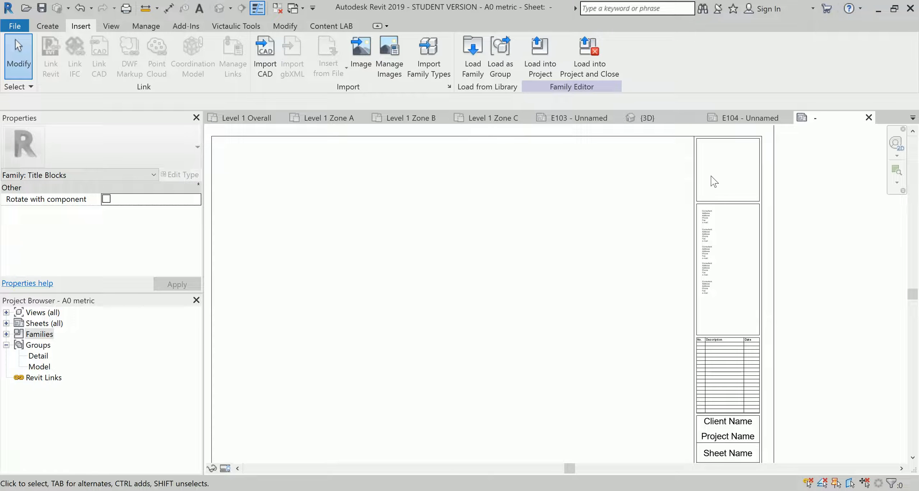
- Place one Key Plan Family annotation symbol in the empty box above the consultant details of the A0 metric title block
left_click(6, 334)
left_click(18, 345)
left_click(31, 356)
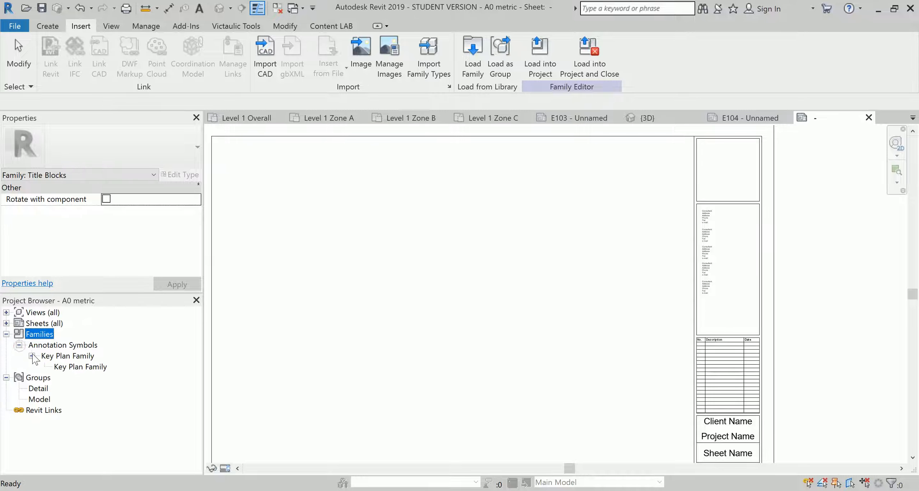
left_click(81, 366)
left_click_drag(325, 246, 721, 192)
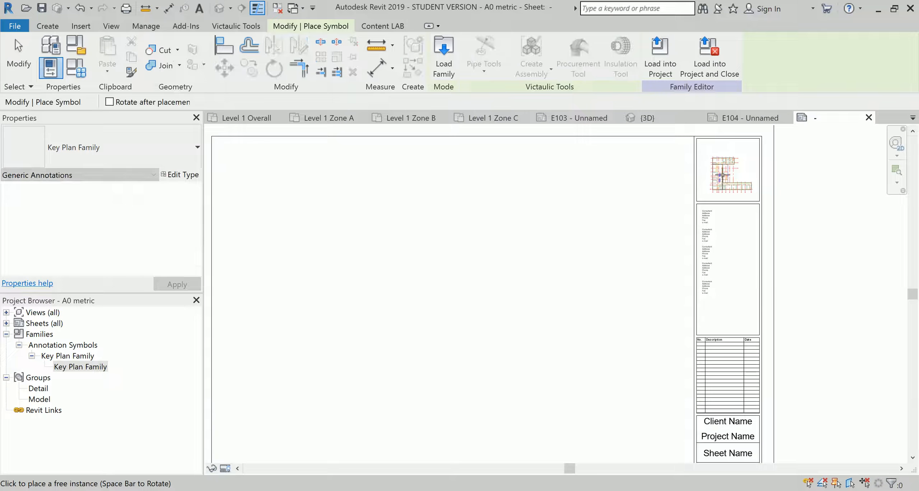
left_click(730, 205)
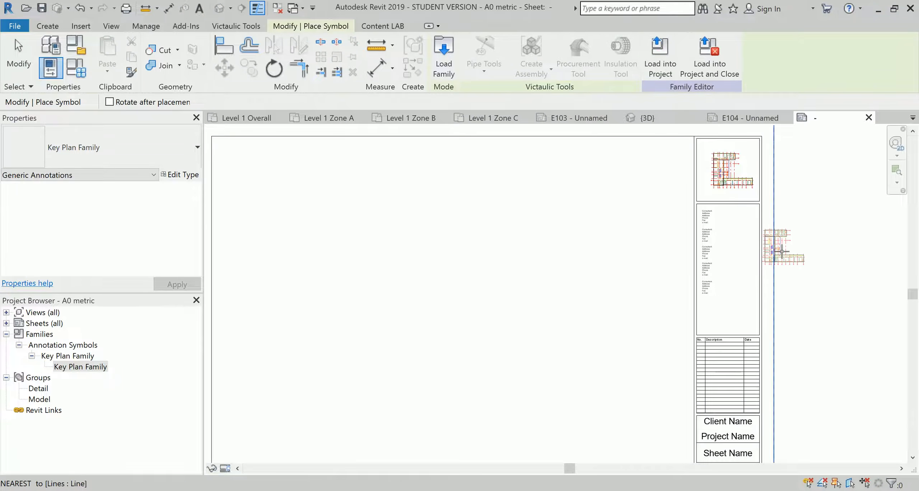
key("Escape")
key("Escape")
- Turn off Zone B and Zone C for the title block's key plan, keeping Zone A and Visible enabled, and deselect it
scroll(752, 200, "up", 2)
left_click(747, 168)
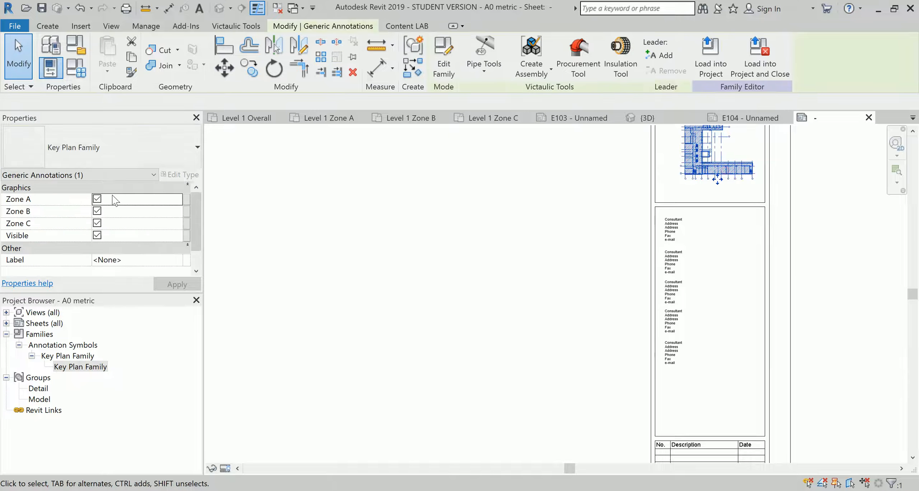
left_click(97, 235)
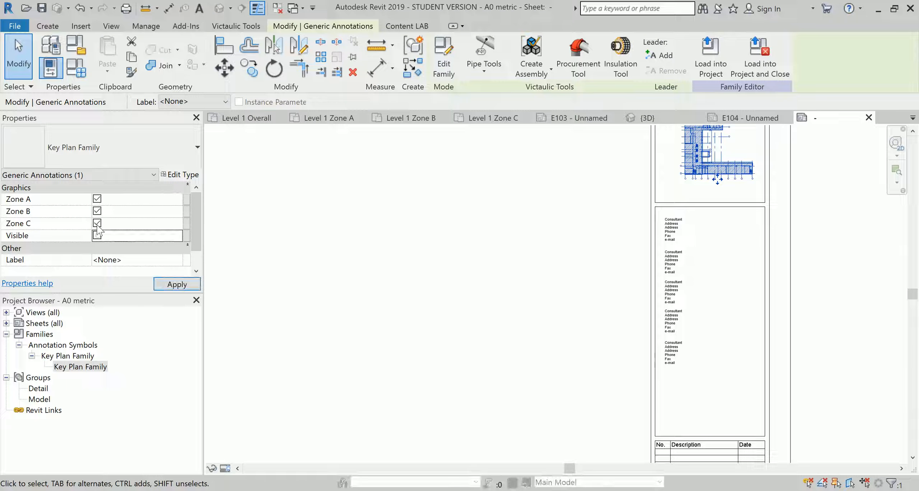
left_click(97, 224)
left_click(97, 235)
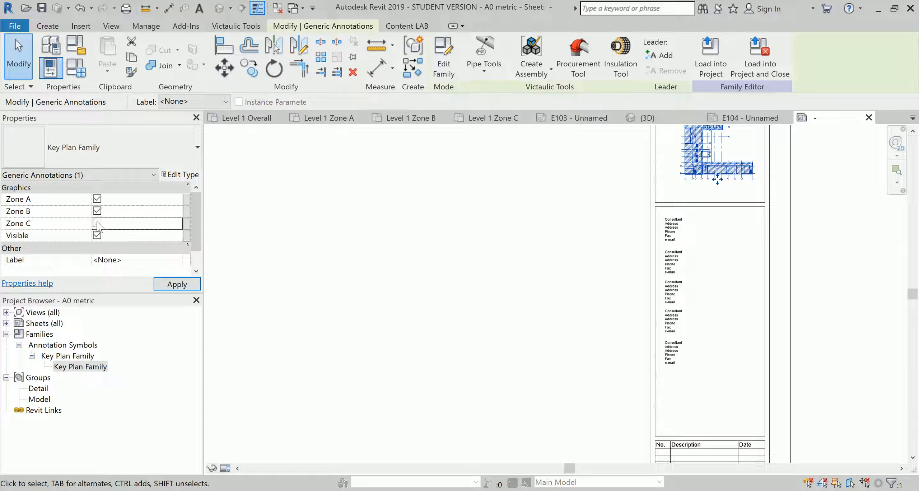
left_click(97, 211)
left_click(360, 298)
scroll(784, 292, "down", 1)
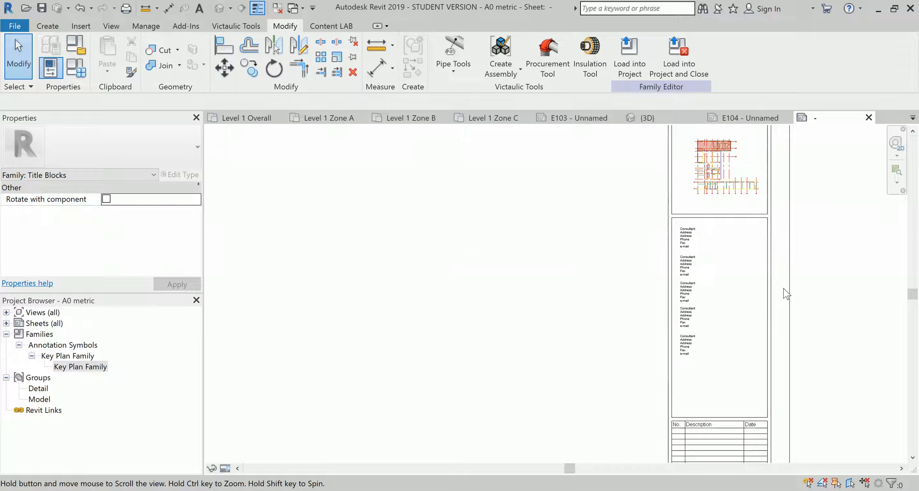
scroll(772, 230, "up", 1)
middle_click_drag(772, 227, 773, 320)
scroll(720, 224, "up", 1)
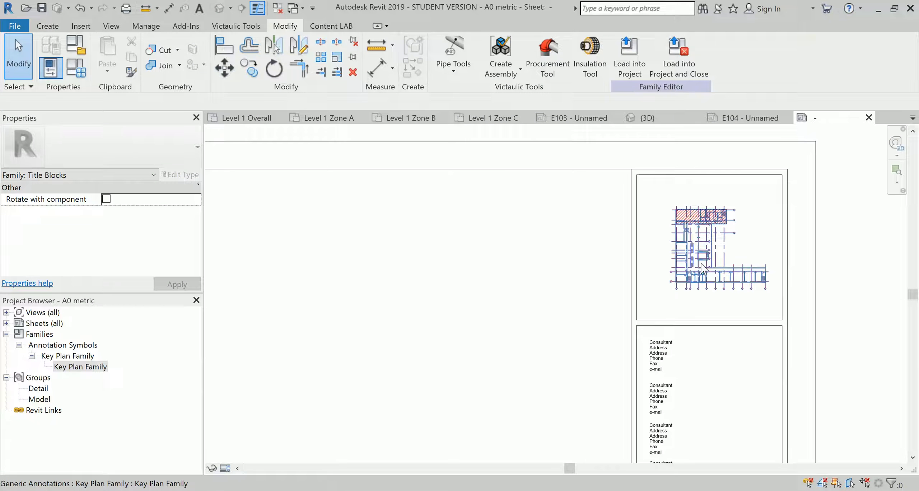
left_click(718, 252)
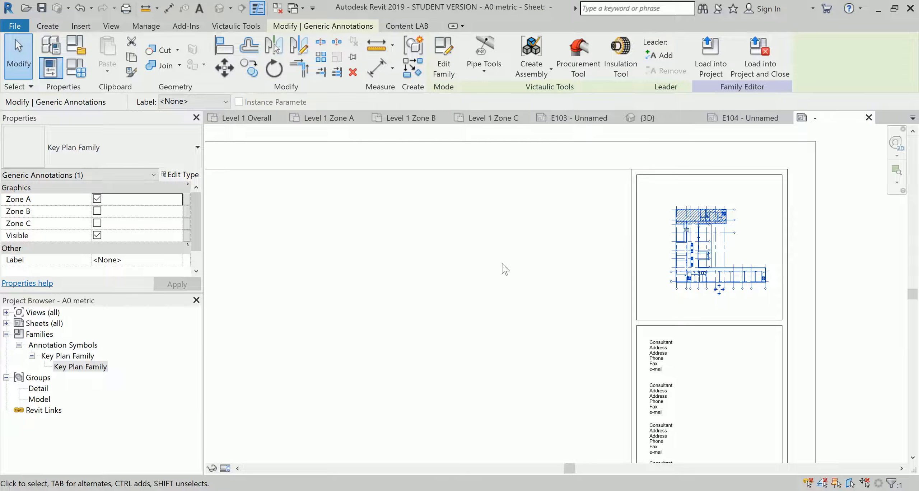
scroll(698, 258, "down", 2)
scroll(698, 258, "down", 1)
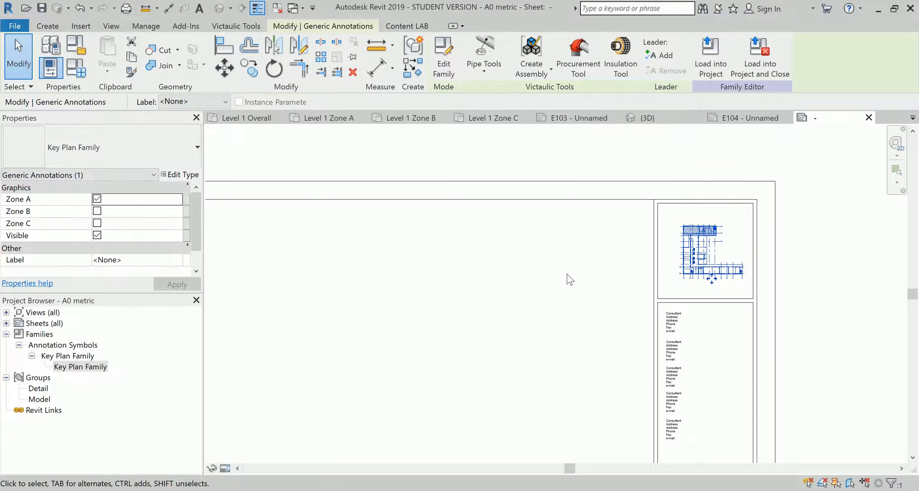
left_click(569, 274)
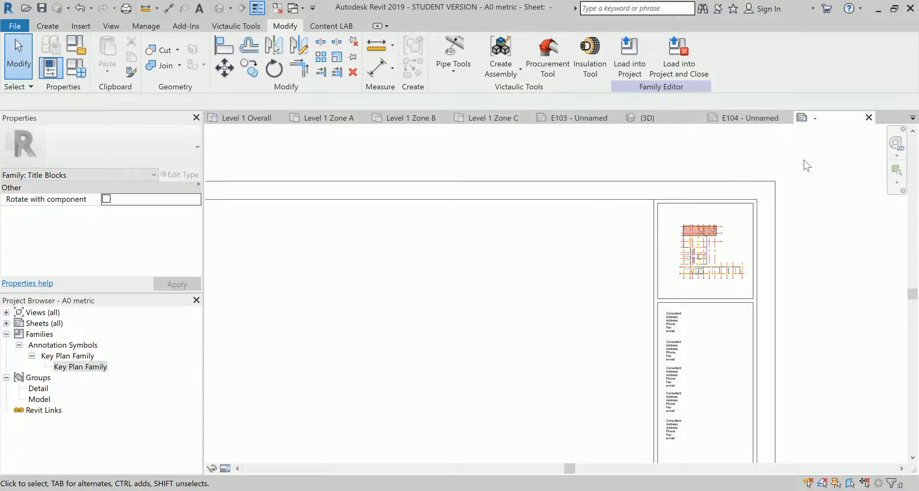
- Load the A0 metric title block into the project and close it, saving its changes and overwriting only the existing version
left_click(679, 64)
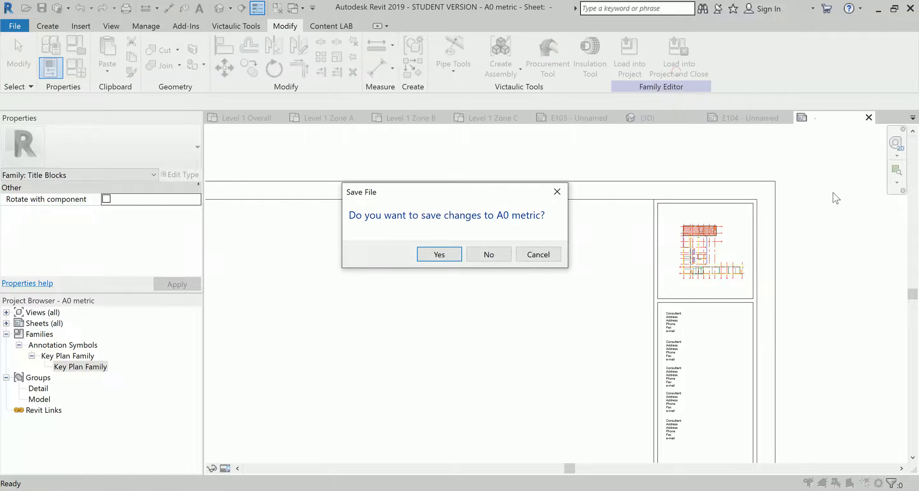
left_click(458, 258)
left_click(457, 264)
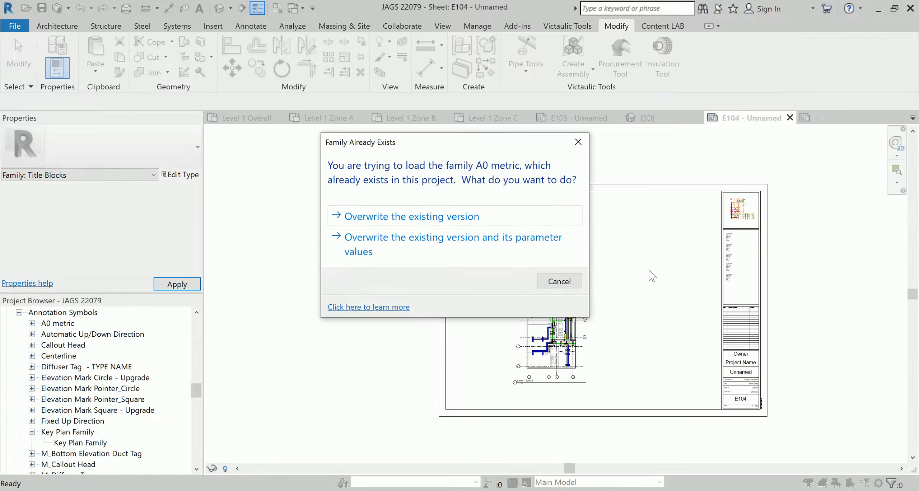
left_click(431, 217)
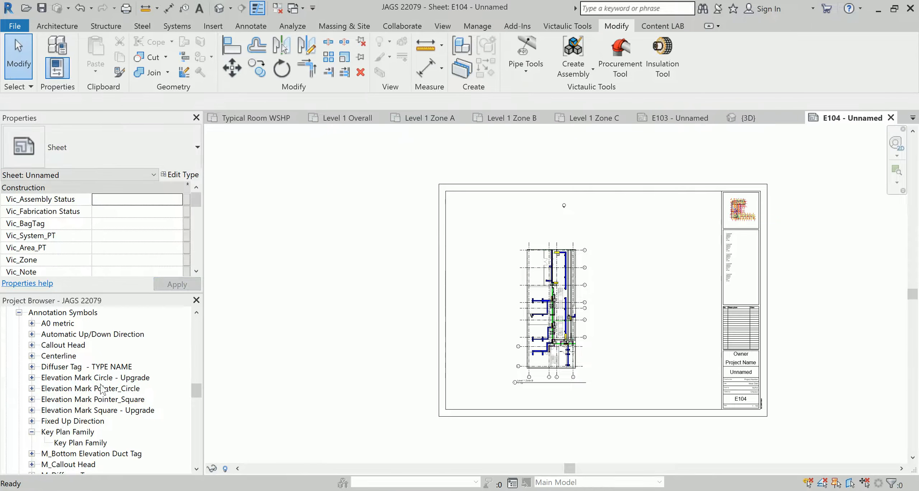
- Delete the separately placed Key Plan Family symbol from sheet E104, keeping the one built into the title block
scroll(765, 217, "up", 3)
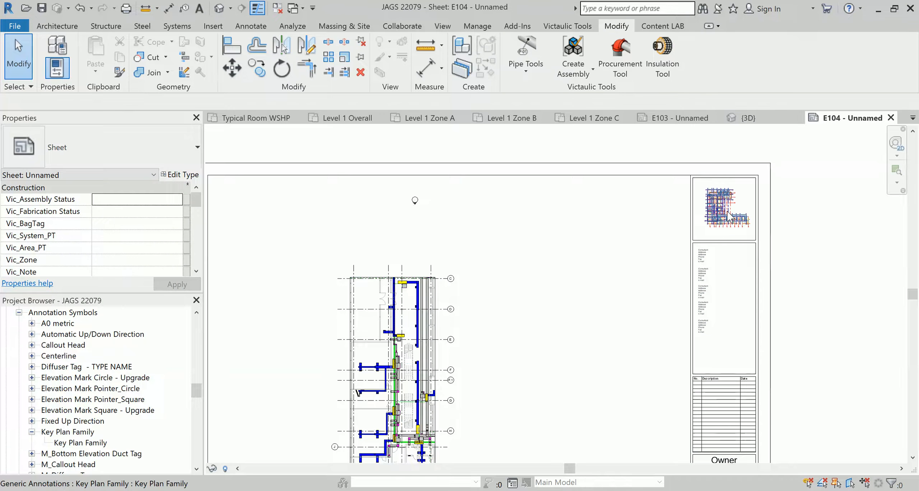
left_click(750, 229)
key("Escape")
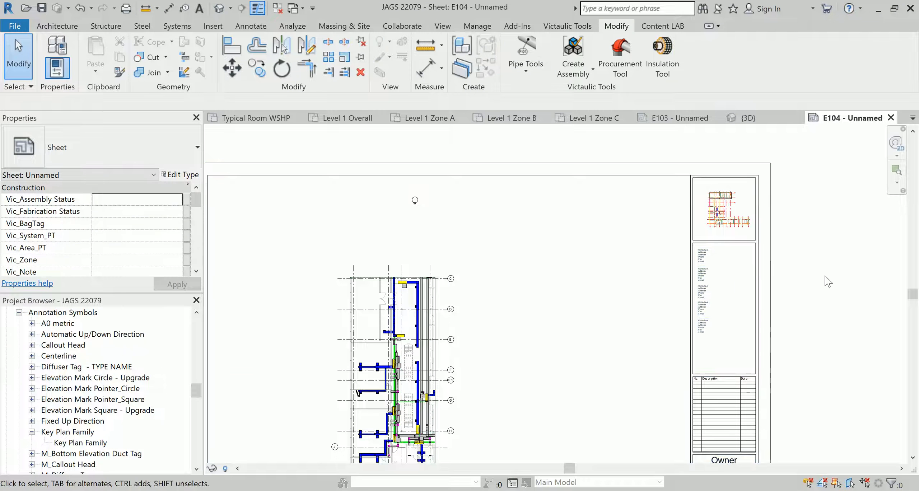
- Create a new sheet with the A0 metric title block and inspect the key plan in its title block
scroll(78, 381, "up", 4)
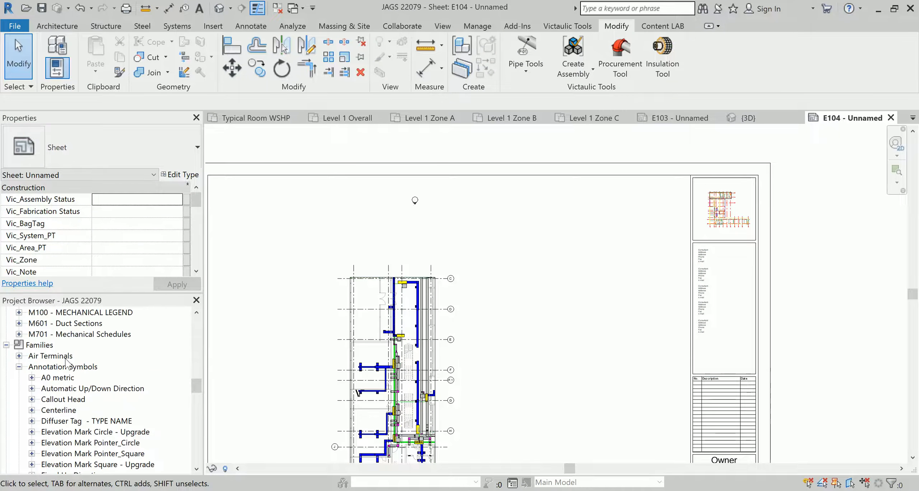
scroll(74, 376, "up", 4)
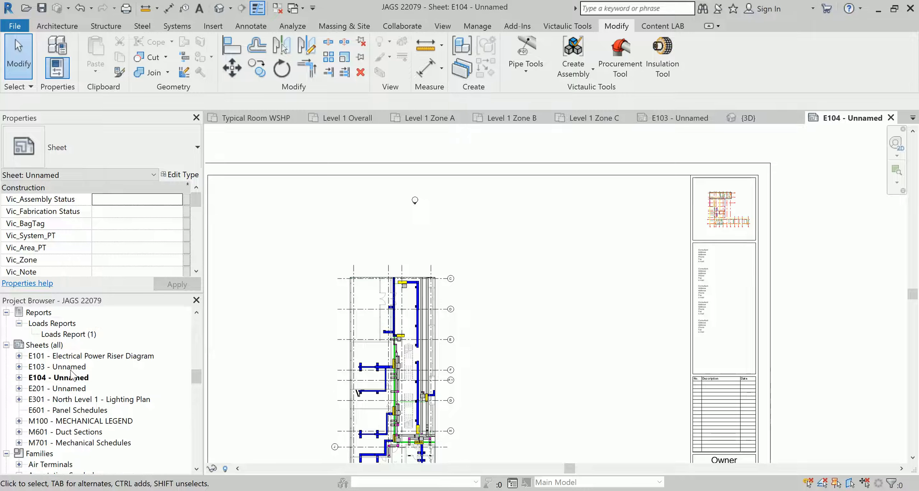
right_click(47, 345)
left_click(81, 351)
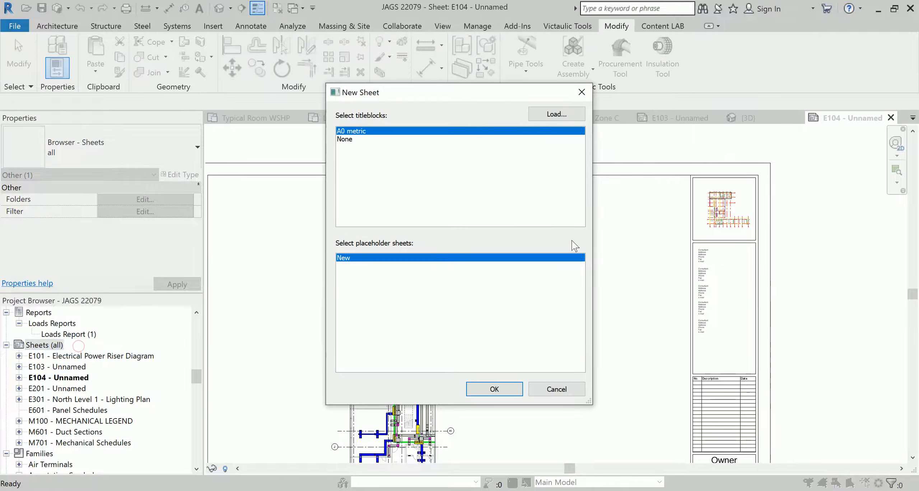
left_click(491, 390)
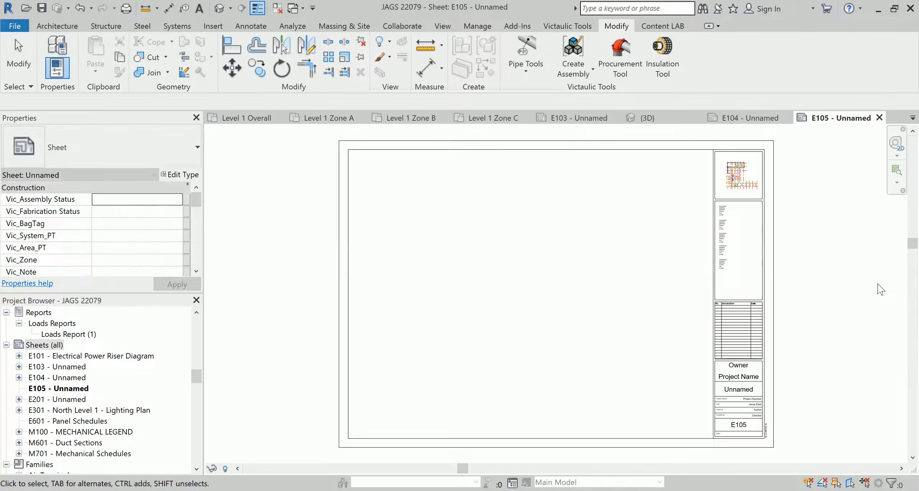
scroll(775, 169, "up", 2)
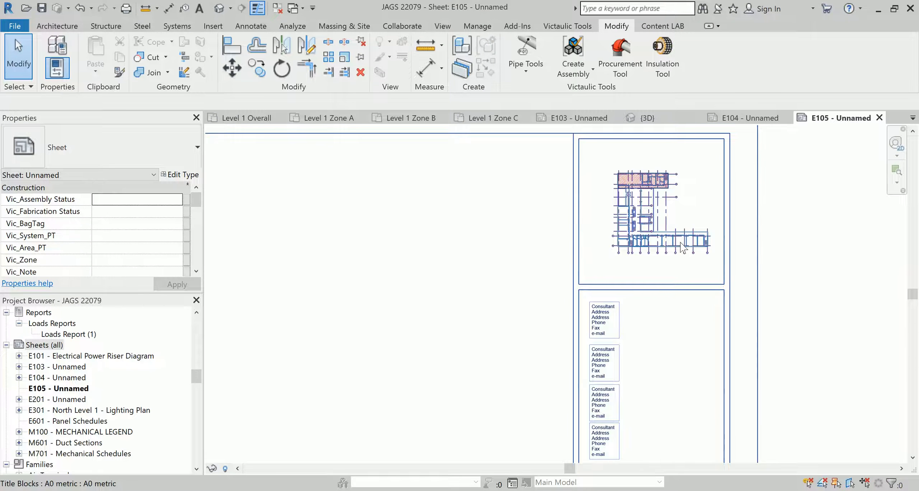
scroll(676, 241, "down", 2)
scroll(675, 235, "up", 4)
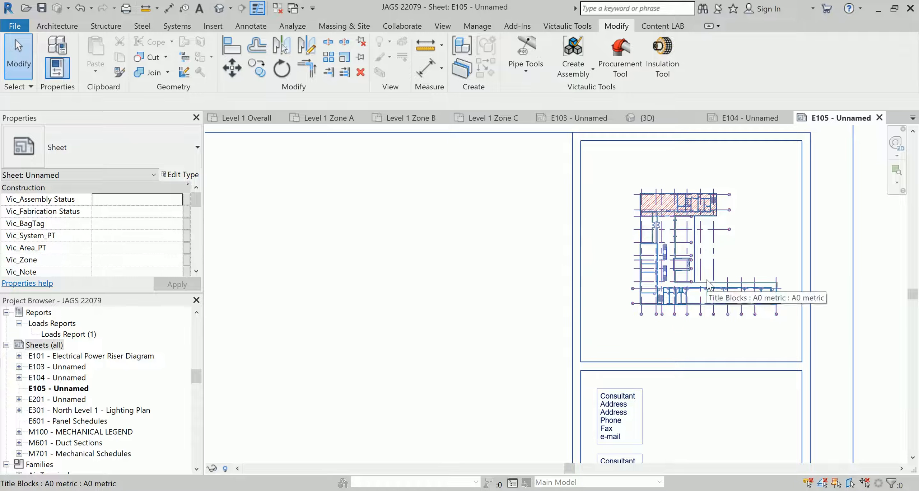
scroll(708, 284, "down", 1)
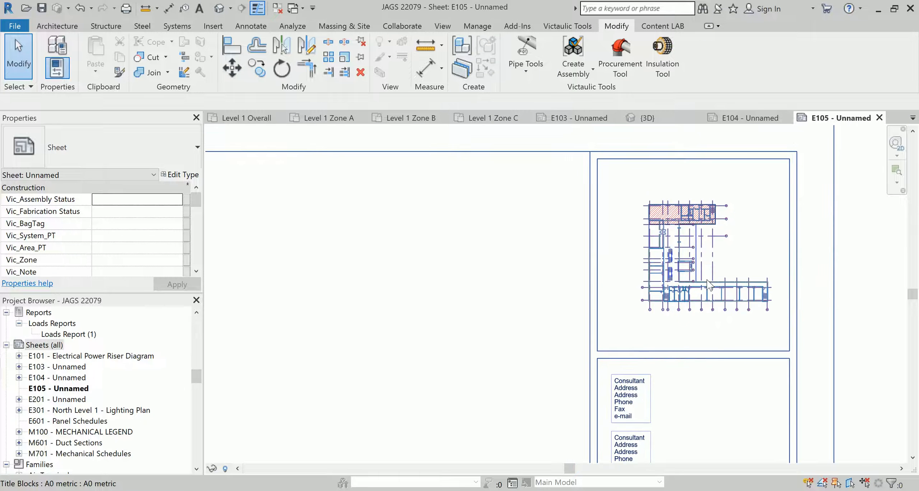